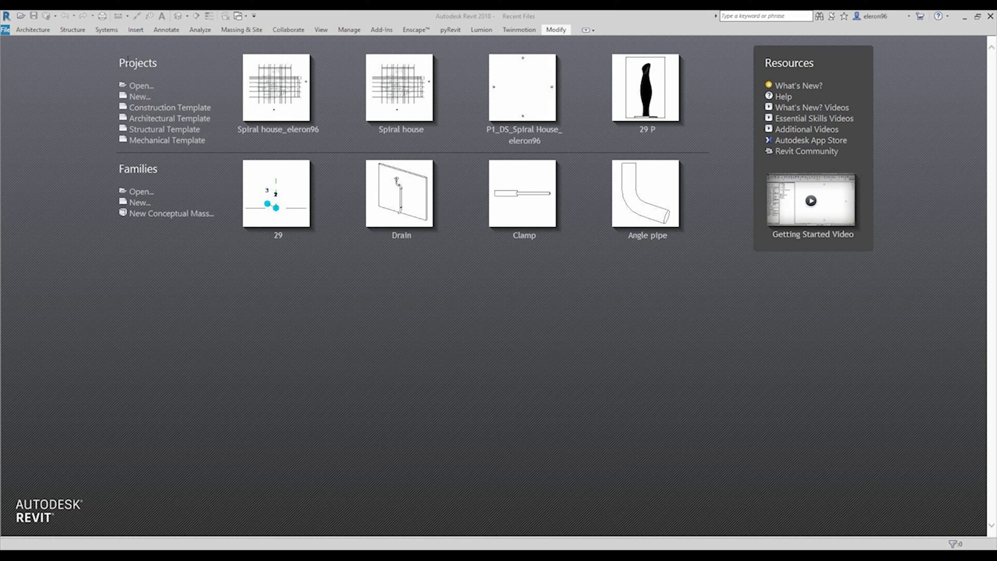
Open Spiral house.rvt as a new local copy, overwriting the existing local file.
click(136, 86)
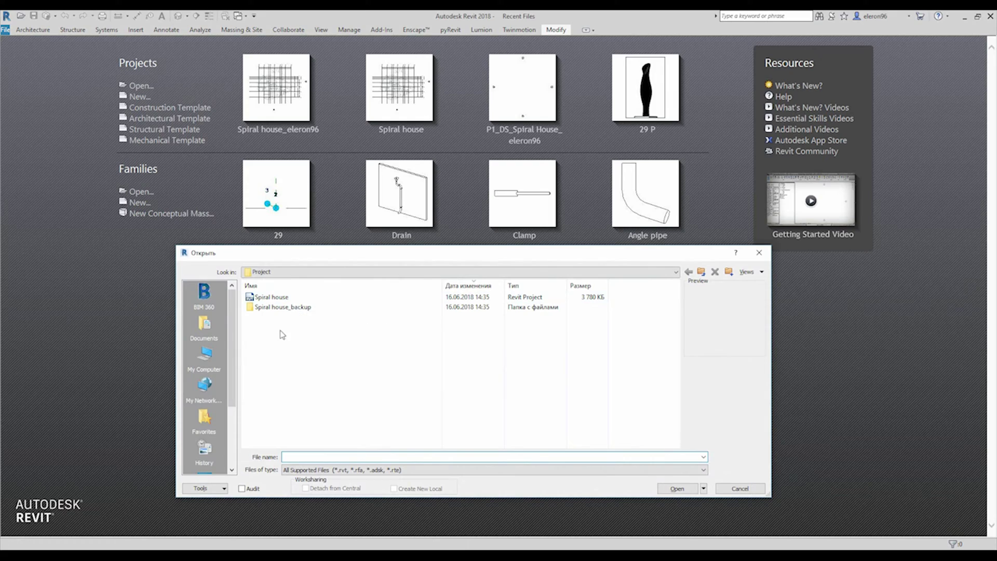
click(279, 299)
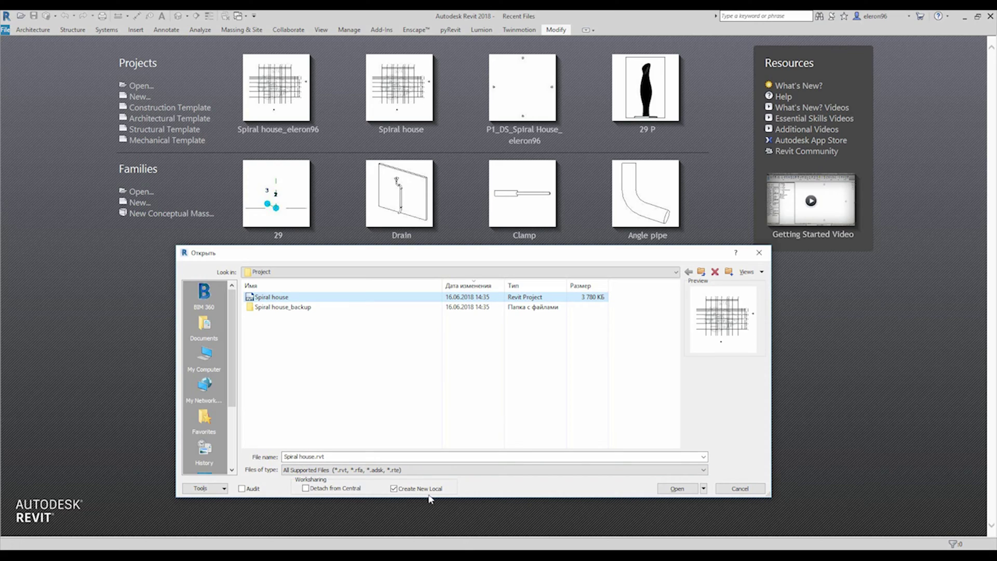
click(673, 489)
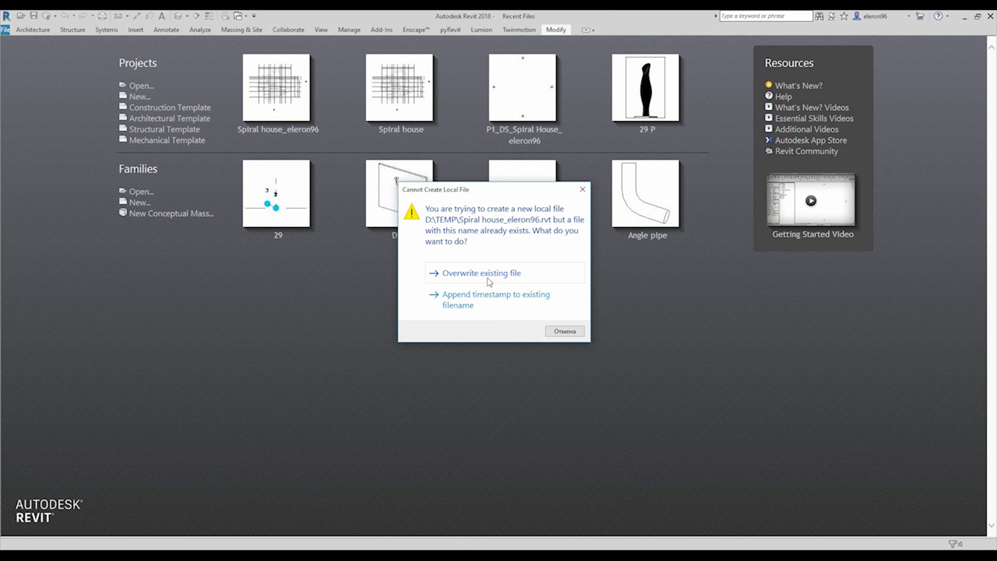
click(488, 275)
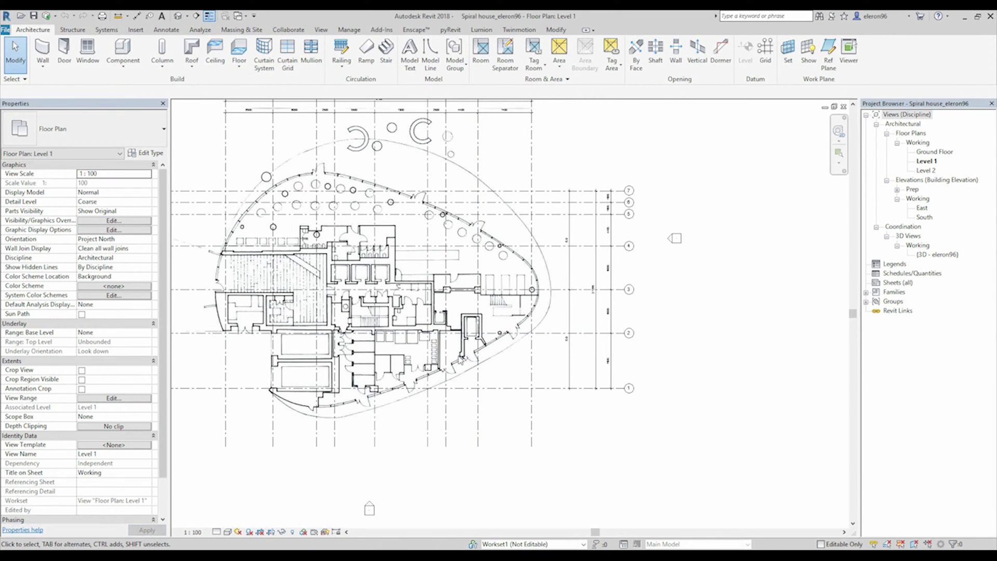
middle_drag(496, 432, 595, 447)
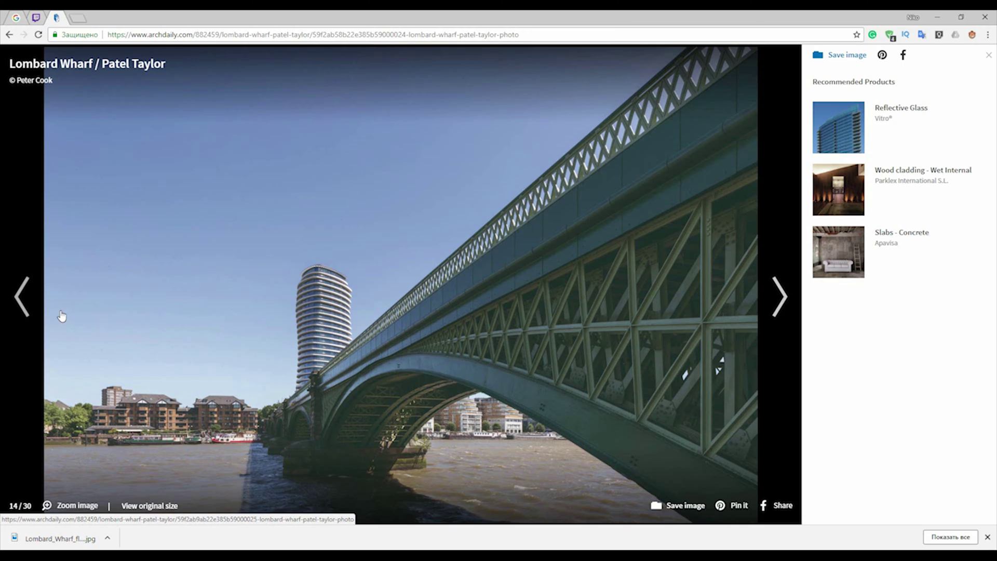
Browse the Lombard Wharf photos back and forth until Floor Plan 1 (24/30) appears.
click(23, 307)
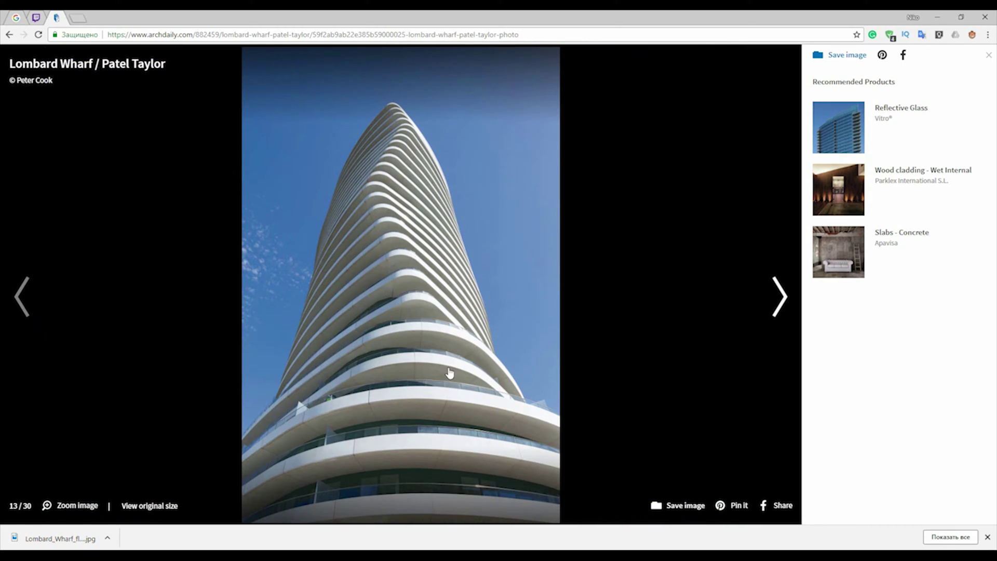
click(21, 307)
click(21, 309)
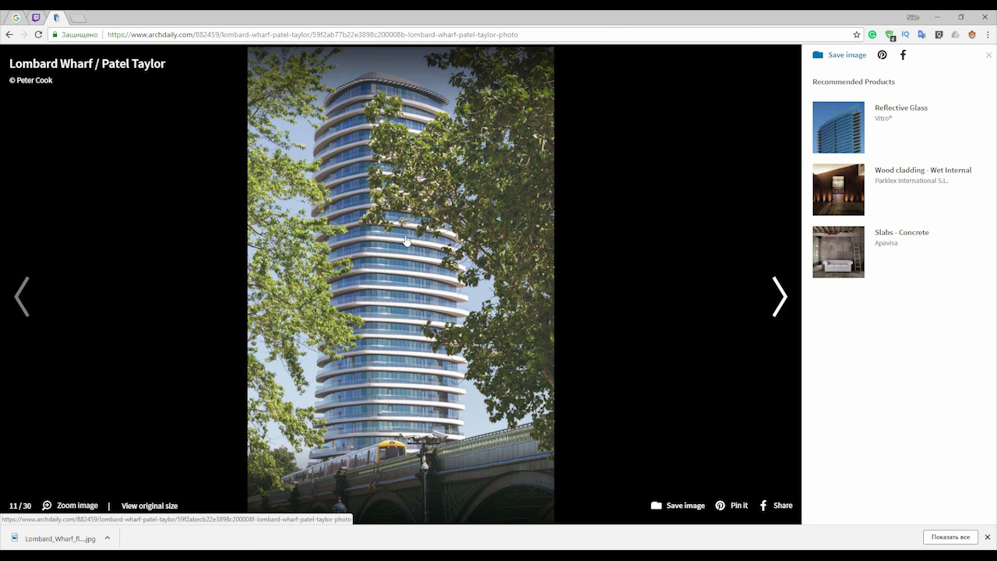
click(780, 296)
click(781, 296)
click(780, 296)
click(780, 296)
click(781, 296)
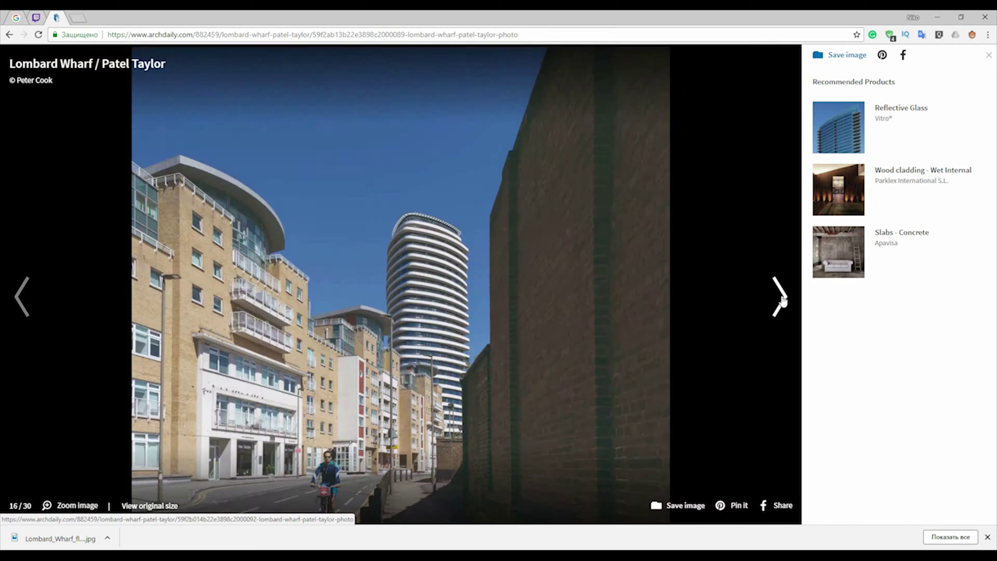
click(780, 296)
click(780, 296)
click(781, 296)
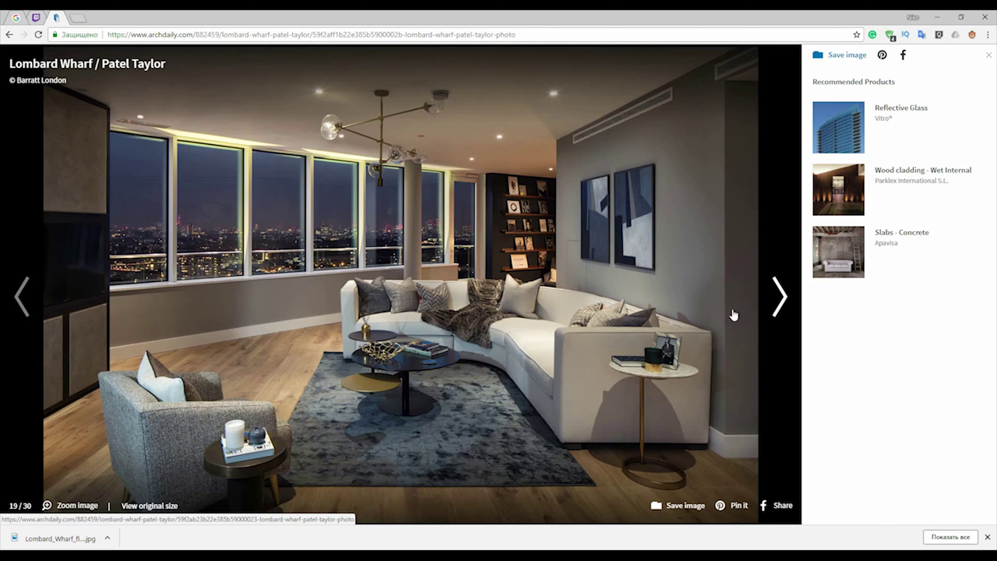
click(23, 296)
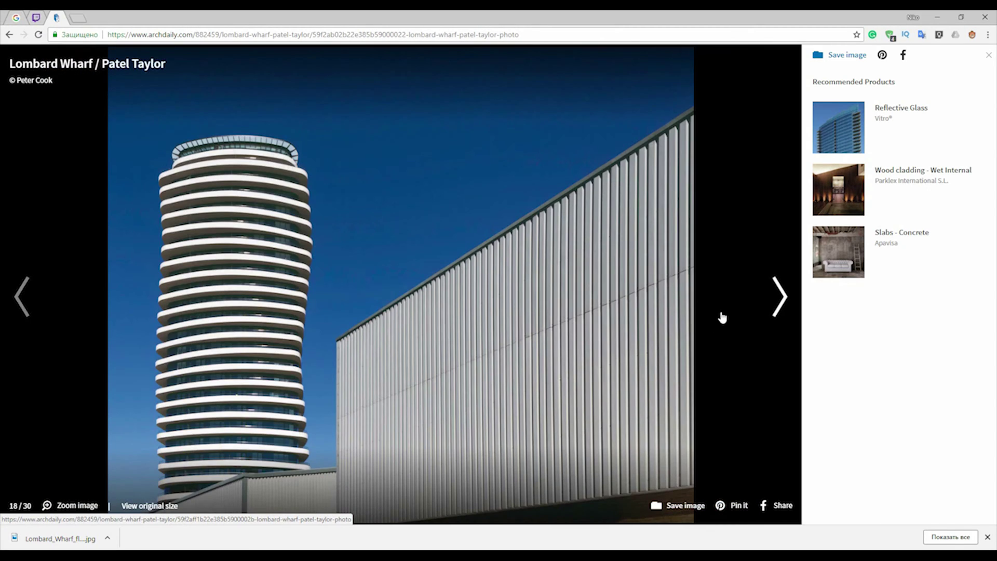
click(781, 296)
click(781, 296)
click(784, 297)
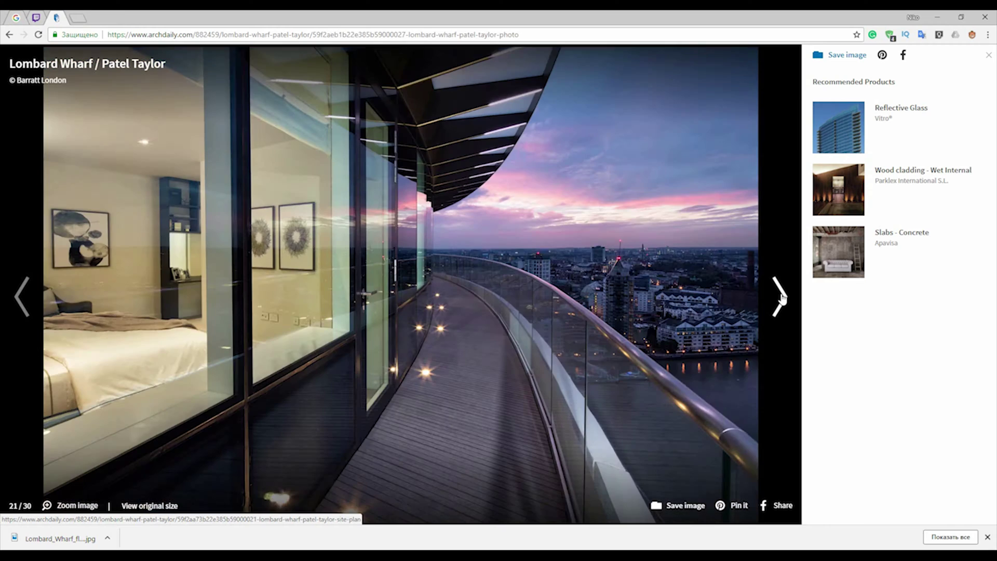
click(783, 298)
click(782, 299)
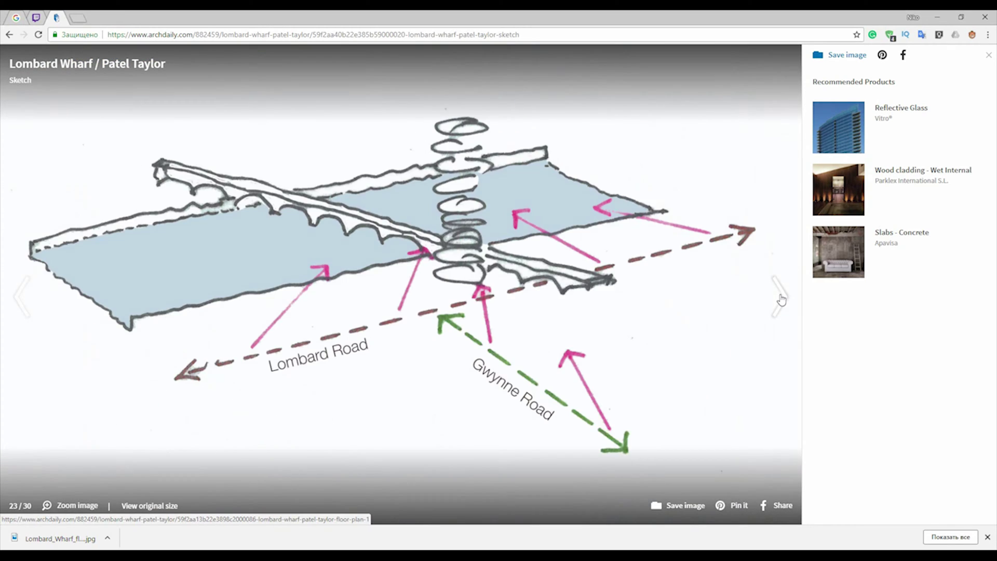
click(782, 300)
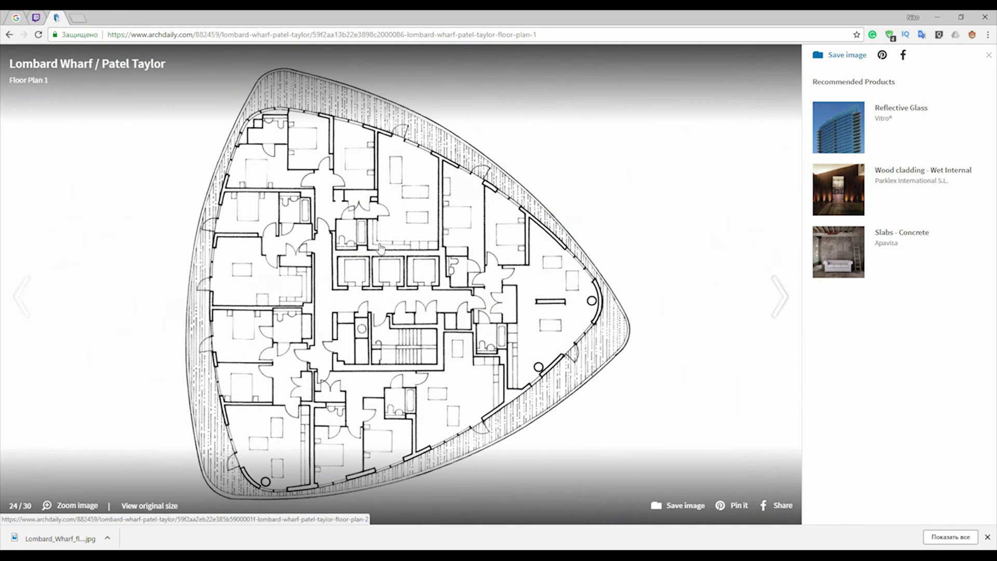
Save the Floor Plan 1 image, browsing to E:\Tutorials\First Project in Revit\6.Photos.
right_click(392, 264)
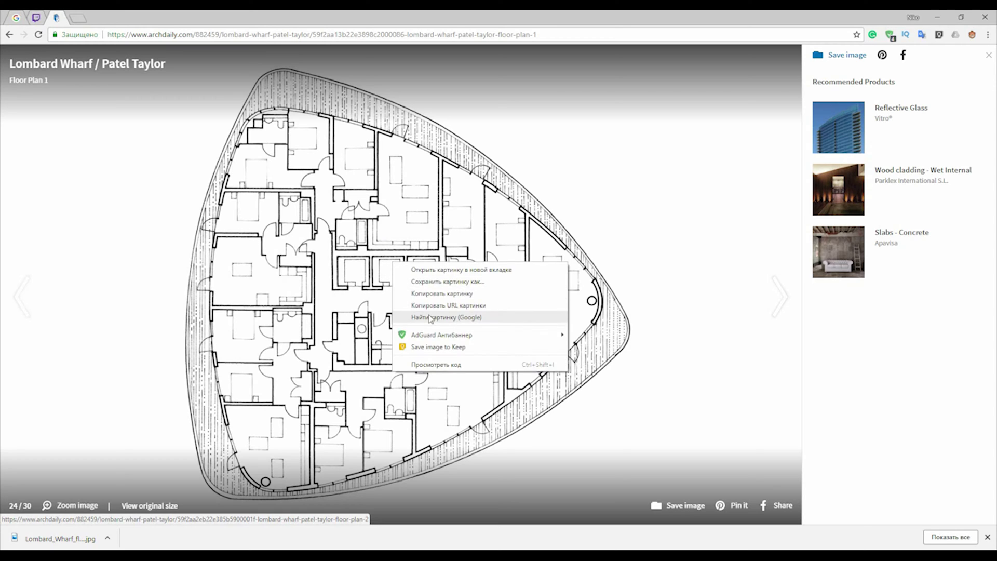
click(459, 282)
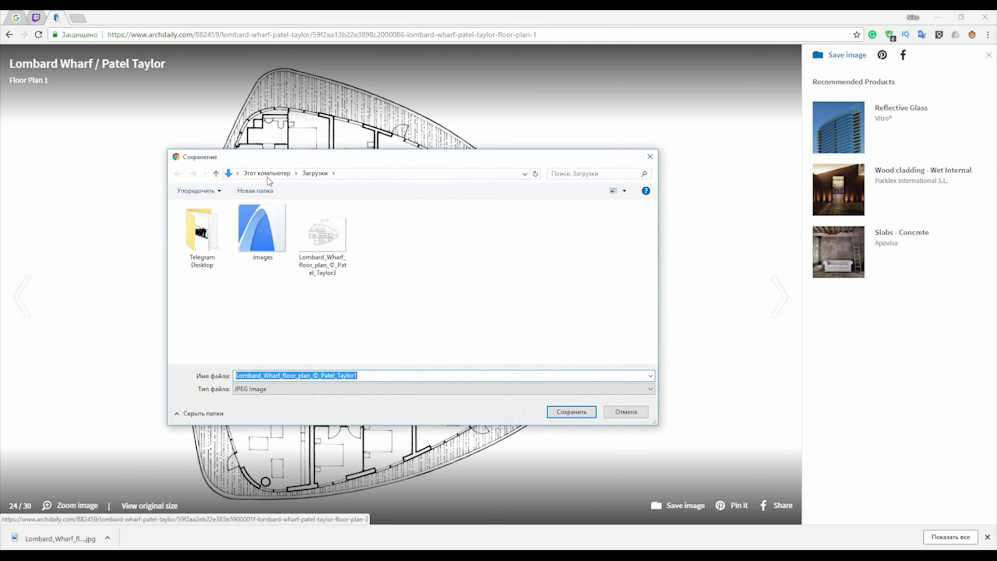
click(268, 176)
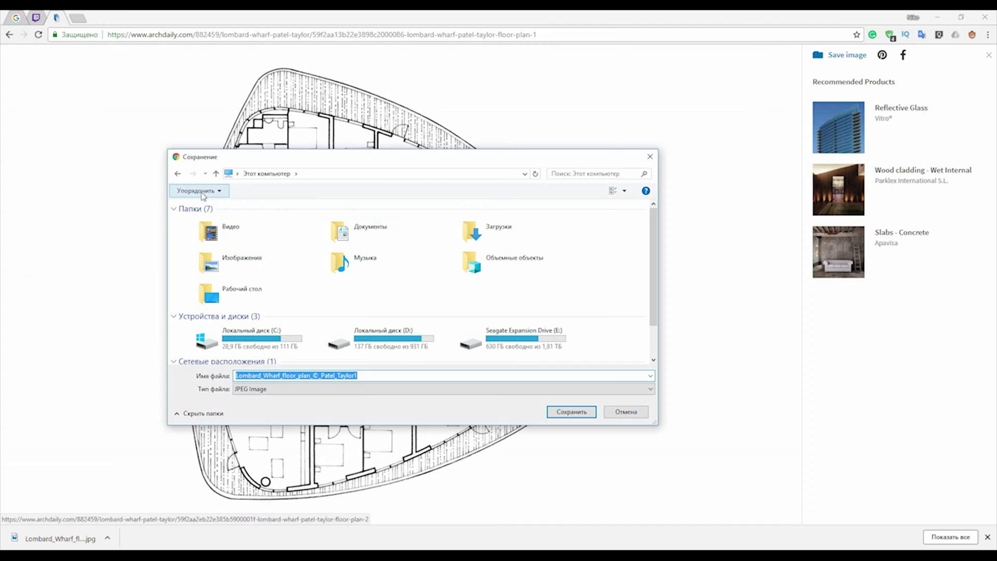
click(204, 193)
drag(653, 256, 652, 266)
scroll(653, 270, down, 1)
scroll(652, 270, up, 2)
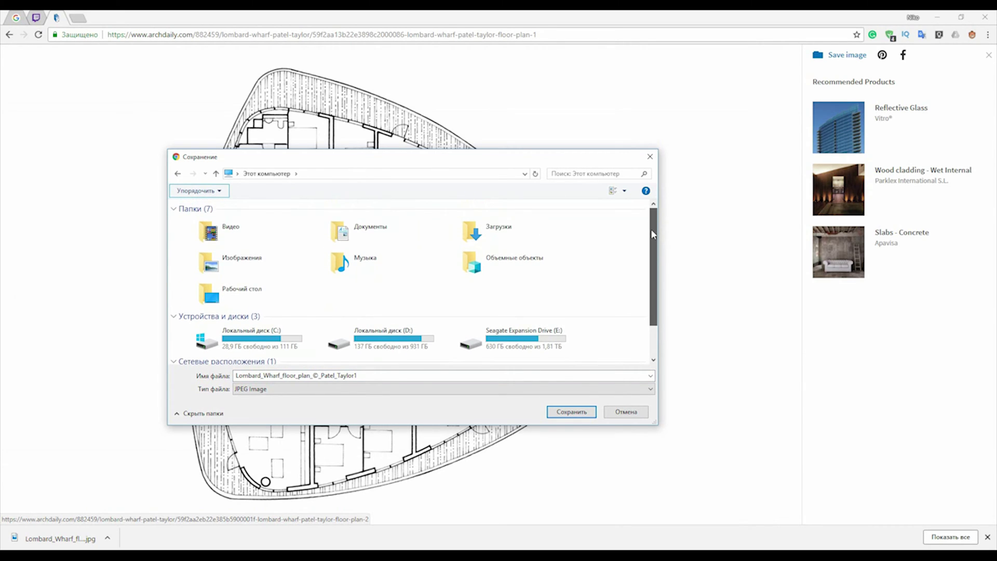
click(525, 175)
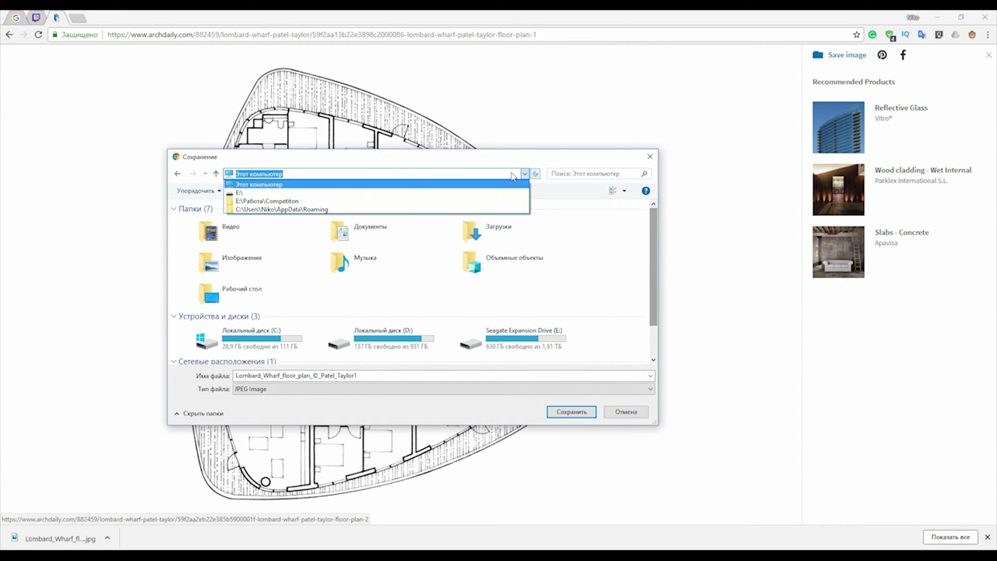
click(248, 185)
double_click(498, 338)
click(198, 330)
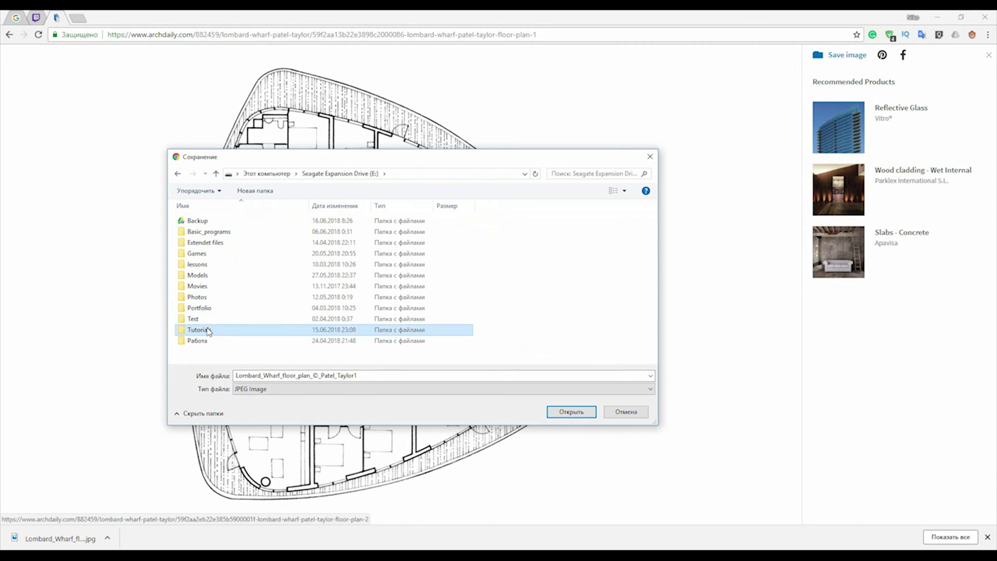
double_click(207, 331)
double_click(207, 220)
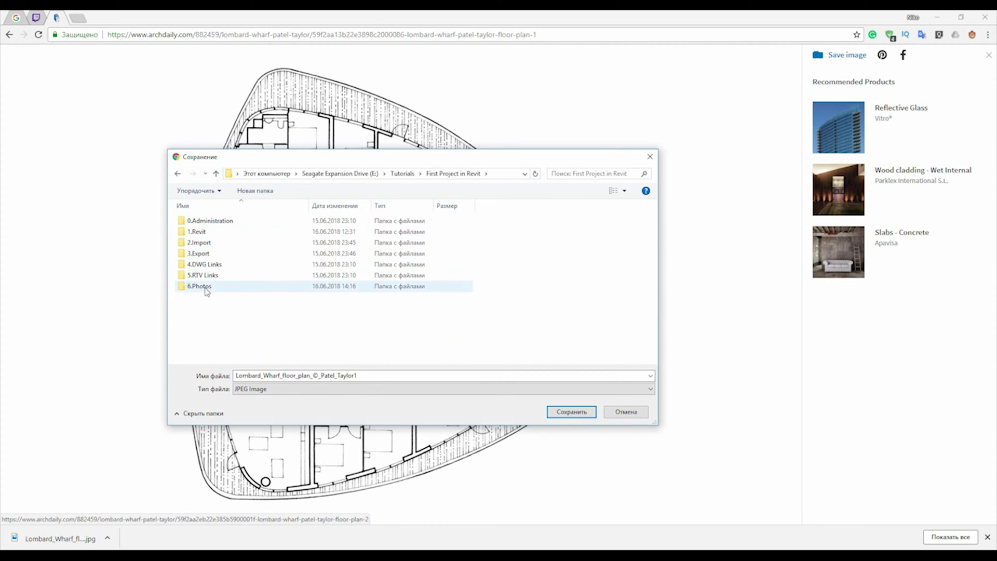
double_click(207, 287)
Name the Floor Plan 1 image Level 1 and save it there.
click(222, 251)
click(337, 376)
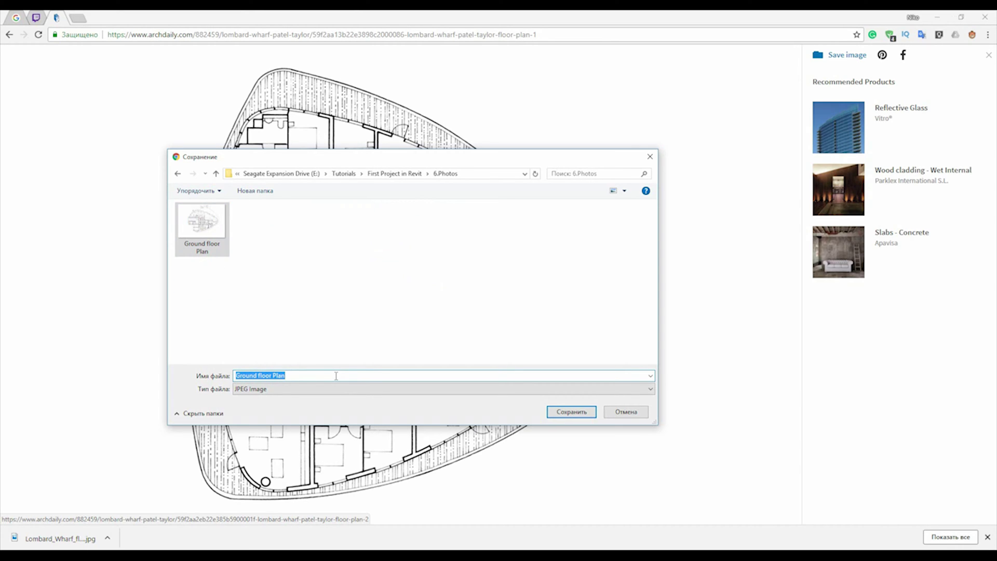
text(Le)
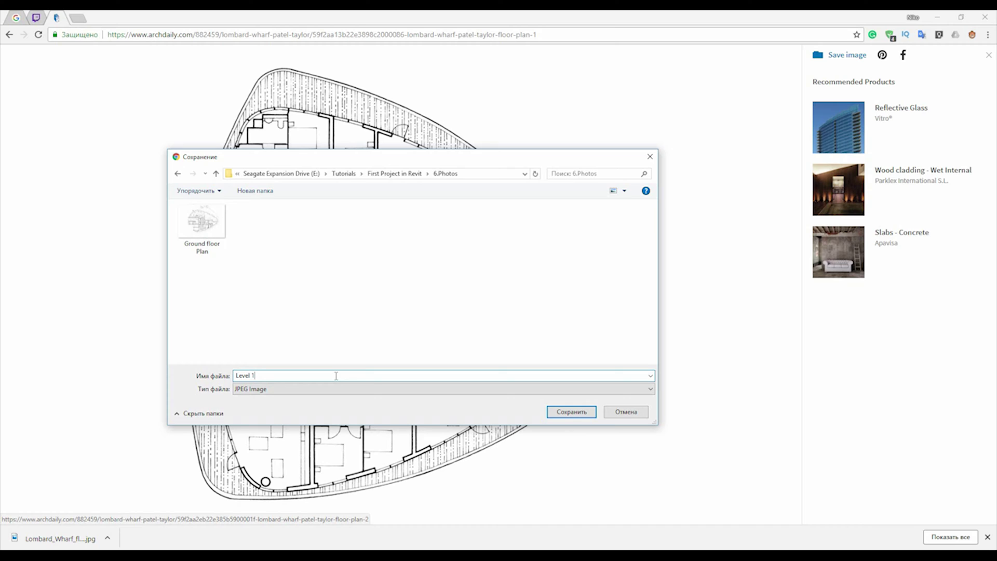
text(vel 1)
key(Return)
Save the Floor Plan 2 image as Level 2 in the same folder.
right_click(429, 274)
click(492, 289)
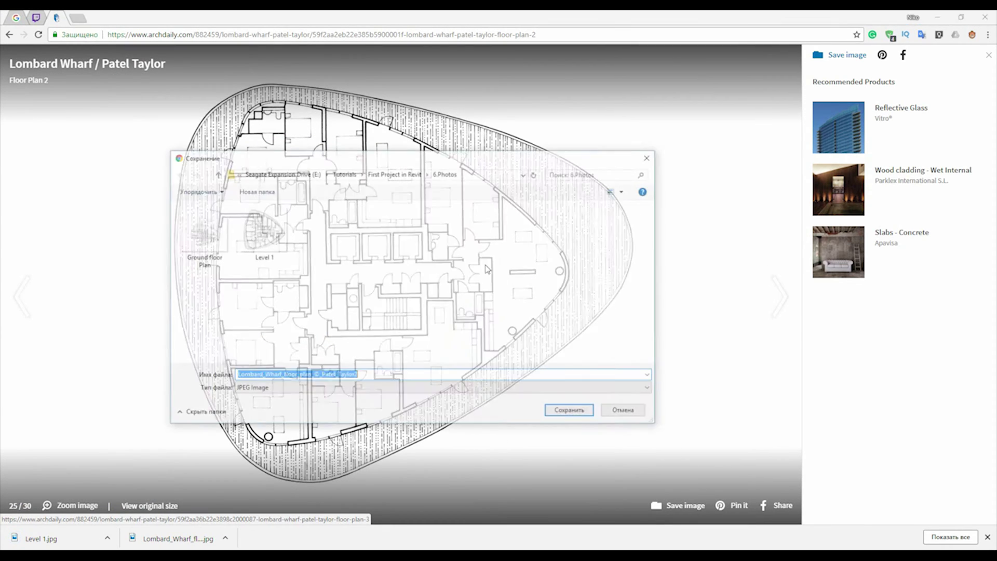
text(L)
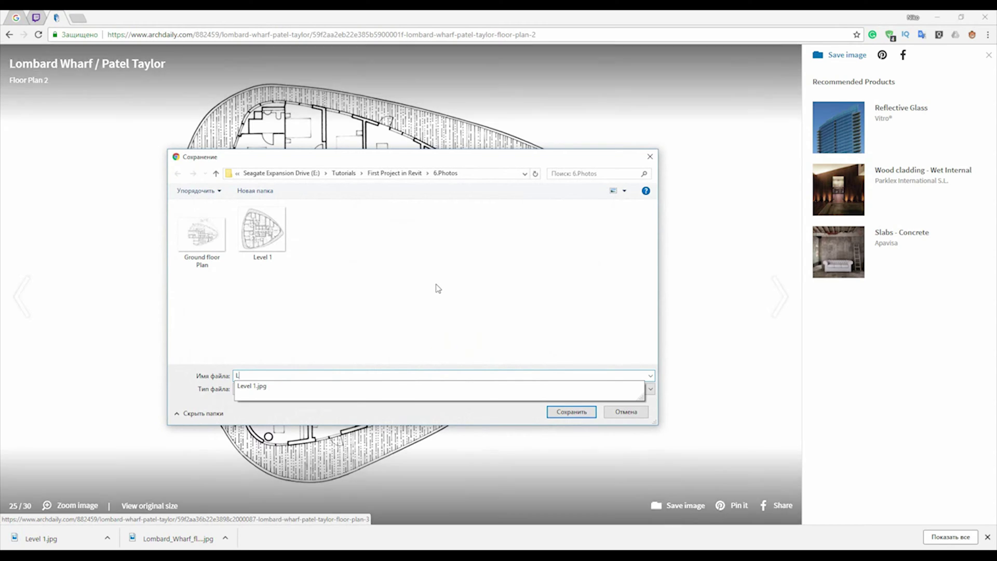
text(evel 2)
key(Return)
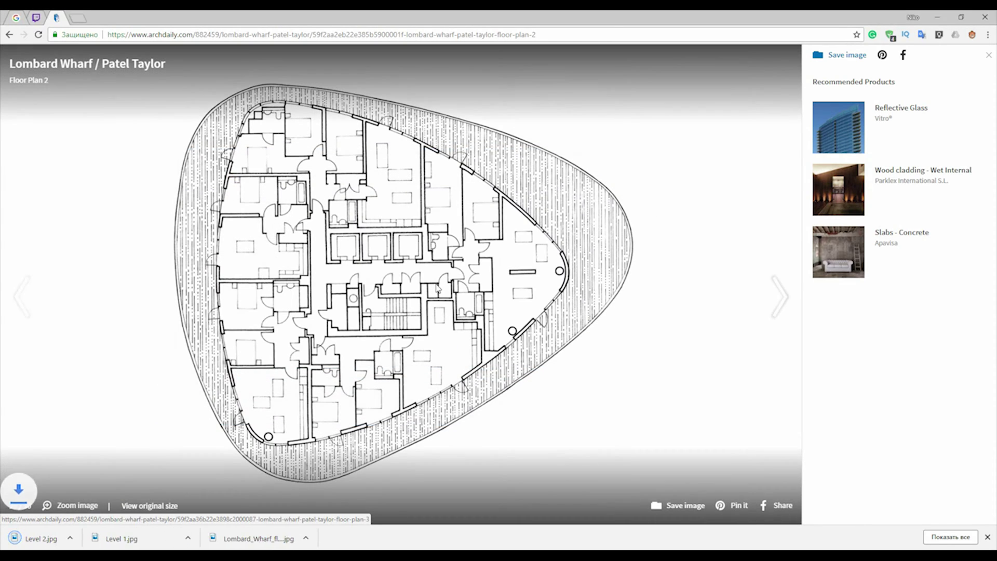
Return to Revit and frame the whole Level 1 floor plan.
click(942, 16)
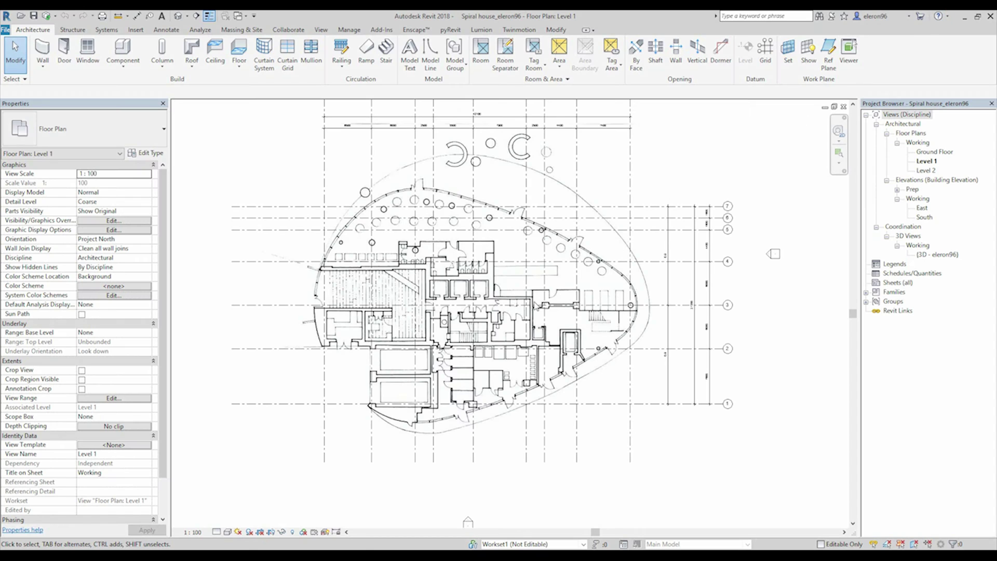
scroll(533, 224, up, 2)
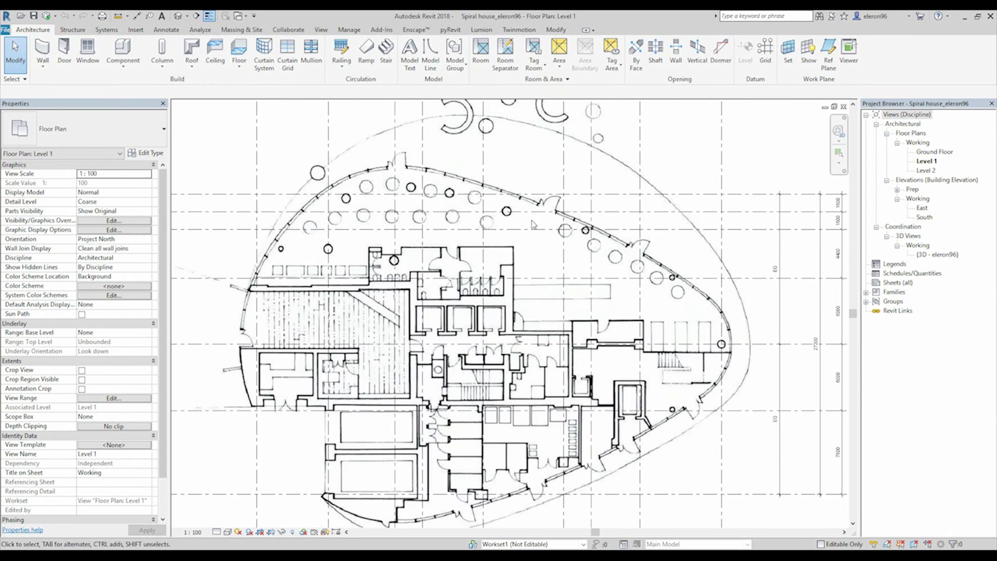
middle_drag(305, 377, 303, 357)
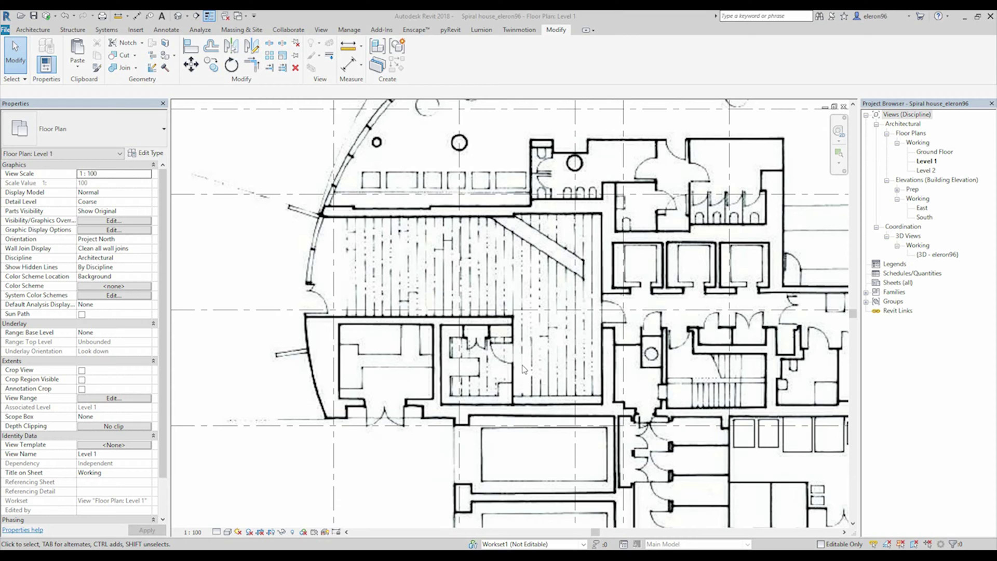
scroll(372, 249, down, 6)
middle_drag(428, 269, 403, 281)
scroll(403, 281, up, 4)
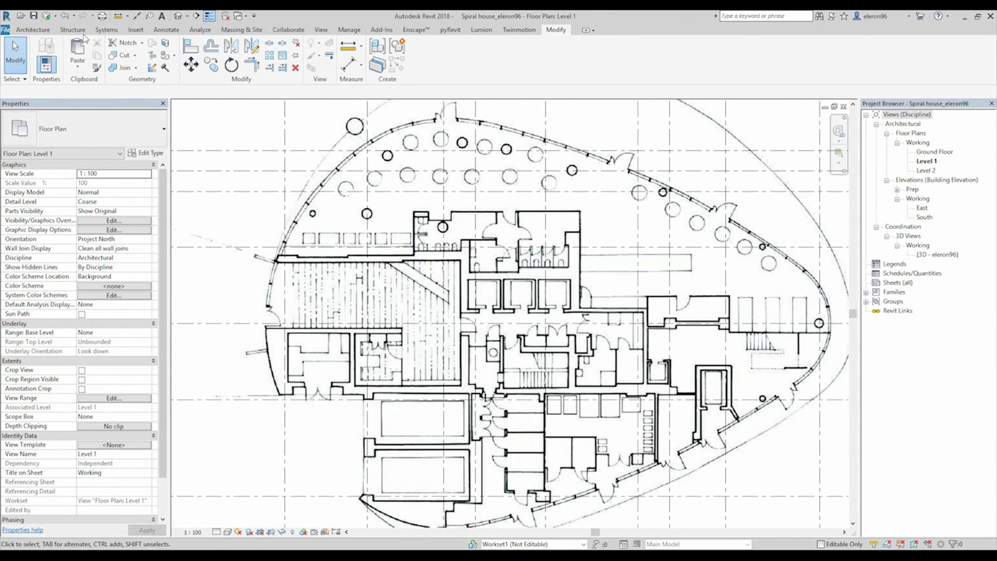
Dismiss the save reminder and the synchronize-with-central reminder.
click(242, 29)
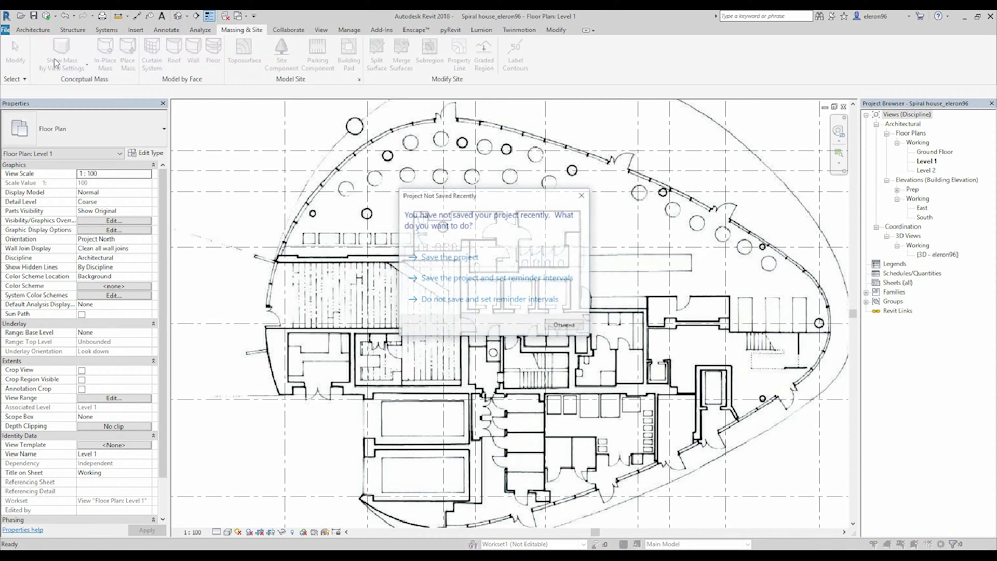
click(582, 195)
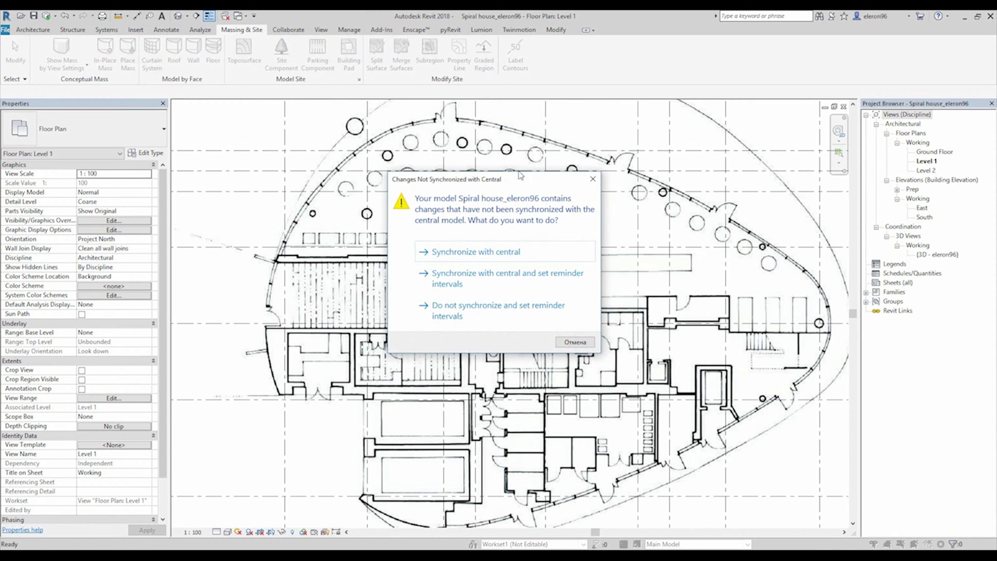
click(591, 180)
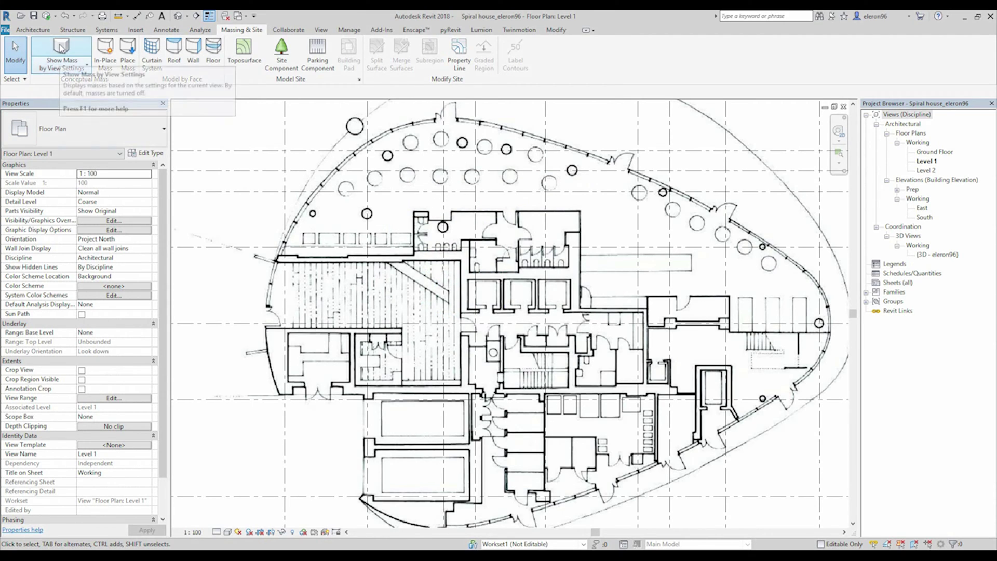
Create an in-place mass named 'Ground level' and try pasting the copied lines into it.
click(108, 49)
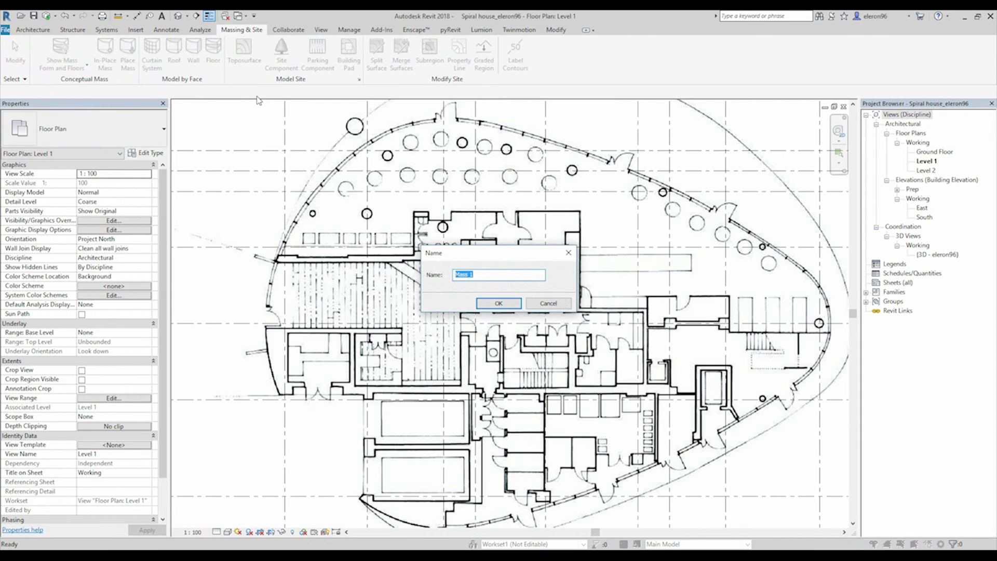
key(BackSpace)
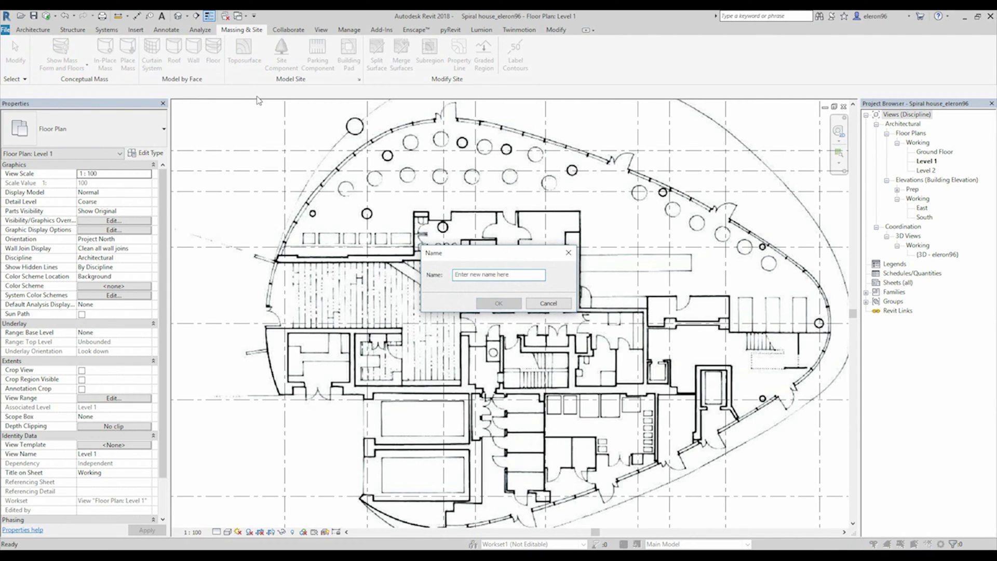
text(Ground level)
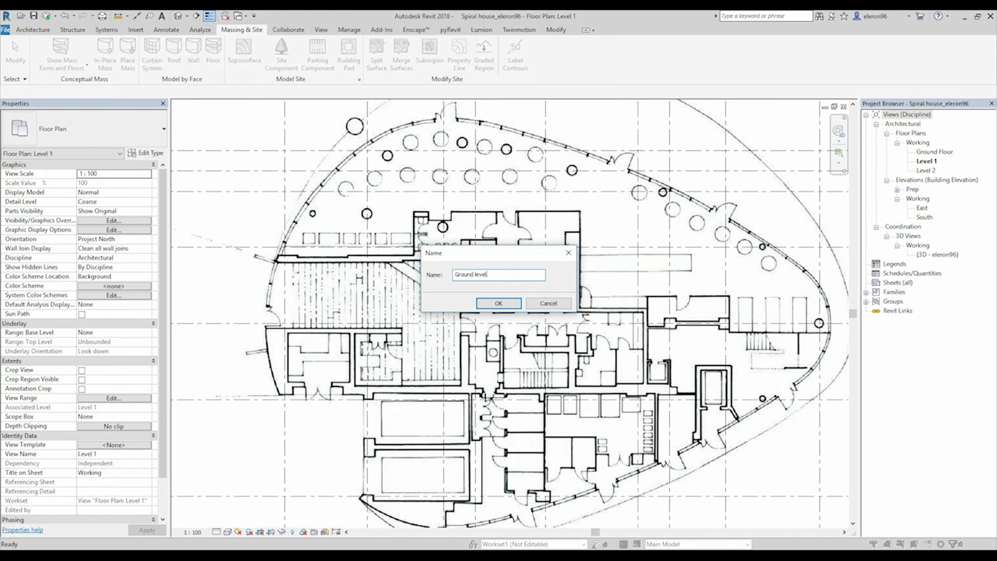
key(Return)
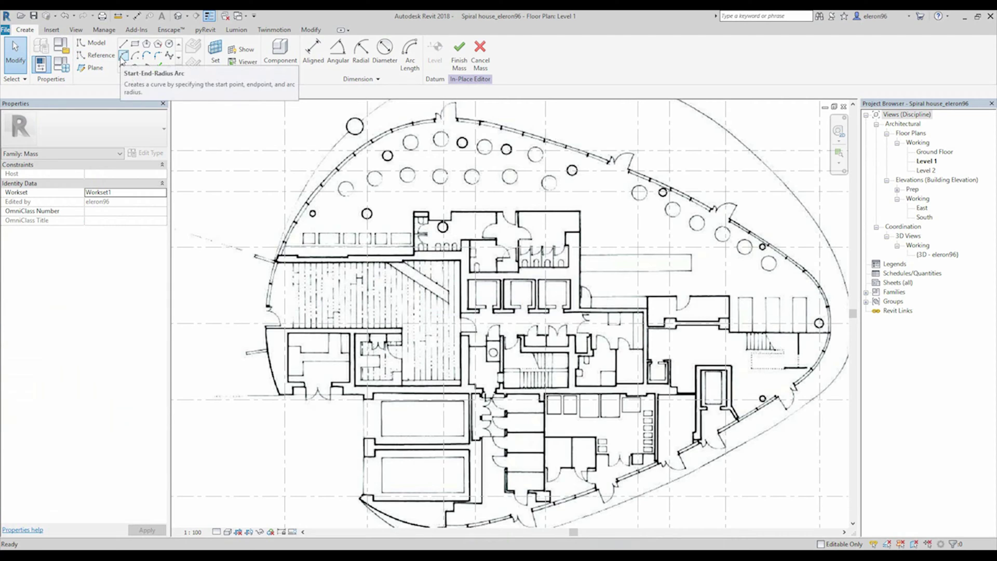
key(ctrl+v)
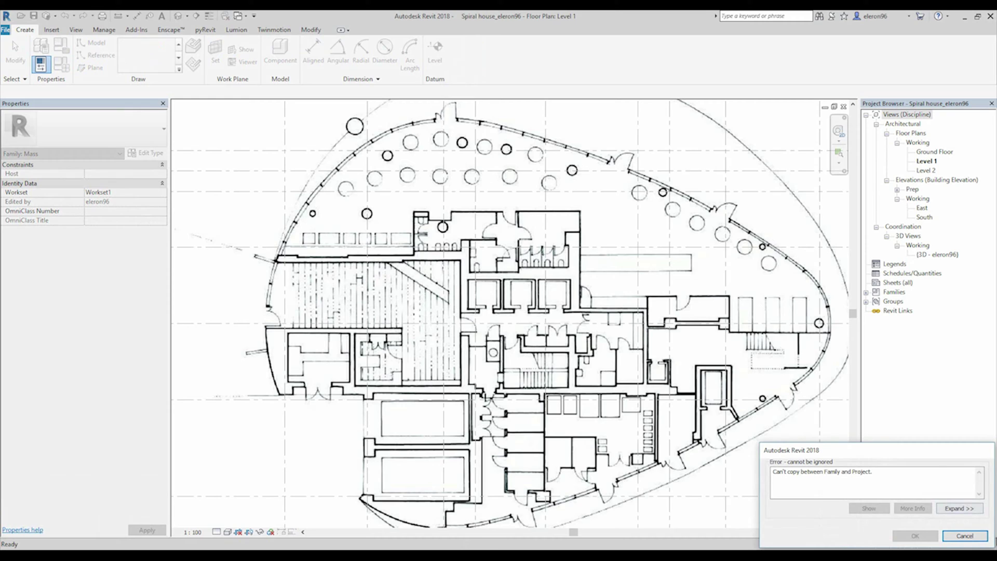
click(966, 536)
key(ctrl+v)
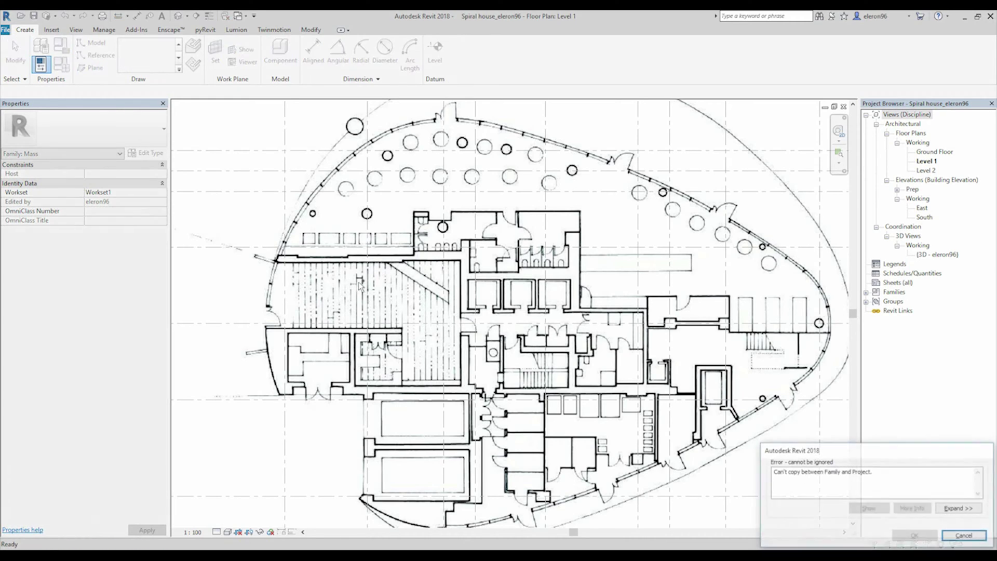
Dismiss the error and trace the first start-end-radius arcs along the outer wall from Grid 3.
click(964, 536)
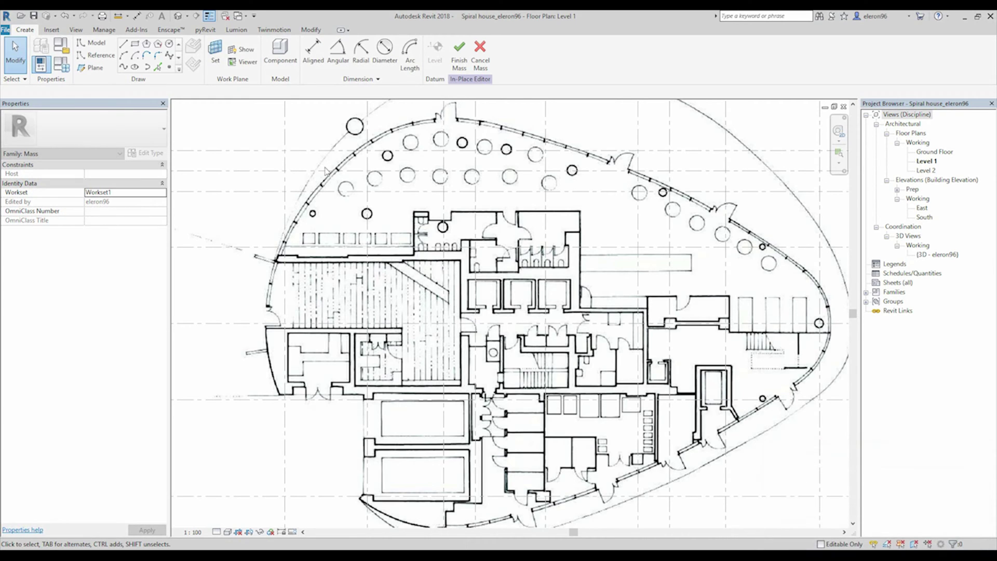
click(123, 55)
scroll(244, 266, up, 2)
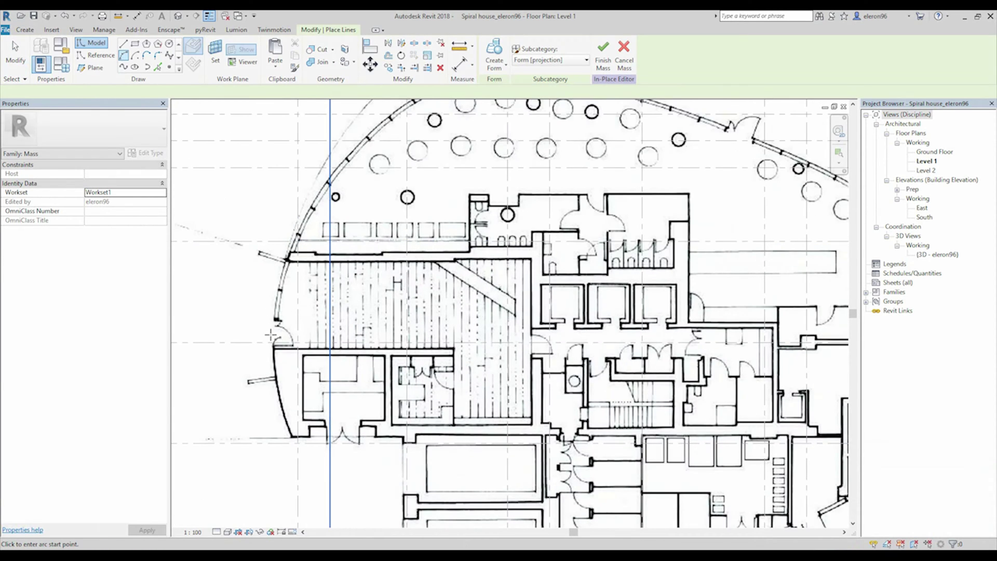
click(274, 319)
click(273, 342)
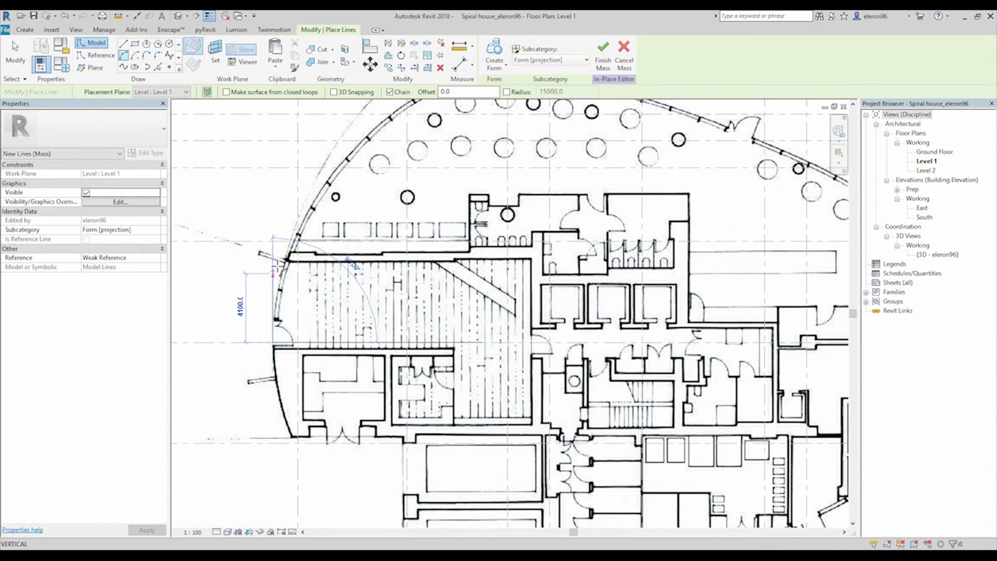
middle_drag(284, 237, 298, 290)
scroll(297, 290, up, 5)
click(330, 283)
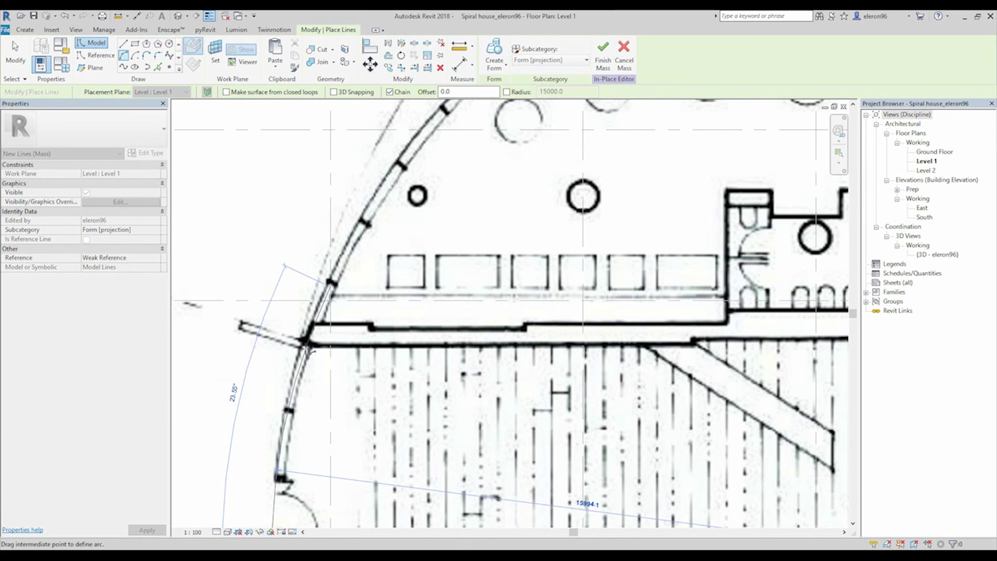
click(306, 358)
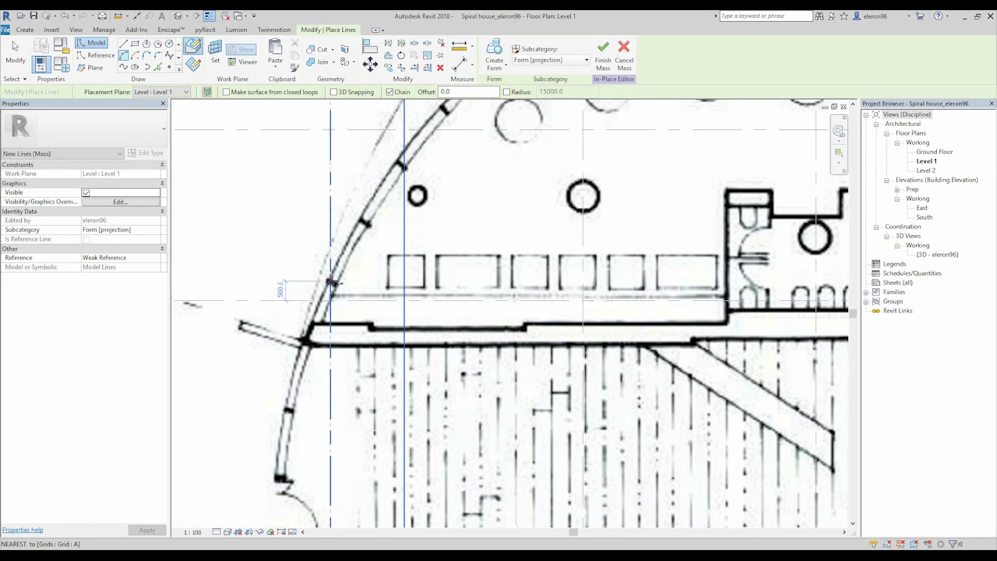
scroll(332, 356, down, 3)
middle_drag(333, 356, 350, 235)
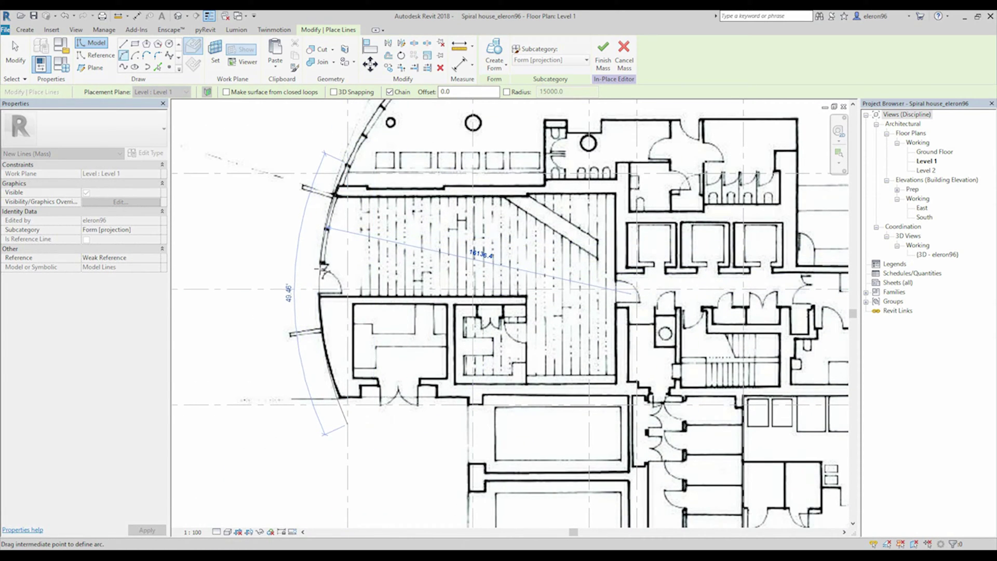
click(321, 262)
key(Escape)
Trace chained arcs along the northwest curve past Grid B to the wall notch near the door.
middle_drag(364, 109, 356, 234)
scroll(356, 234, up, 2)
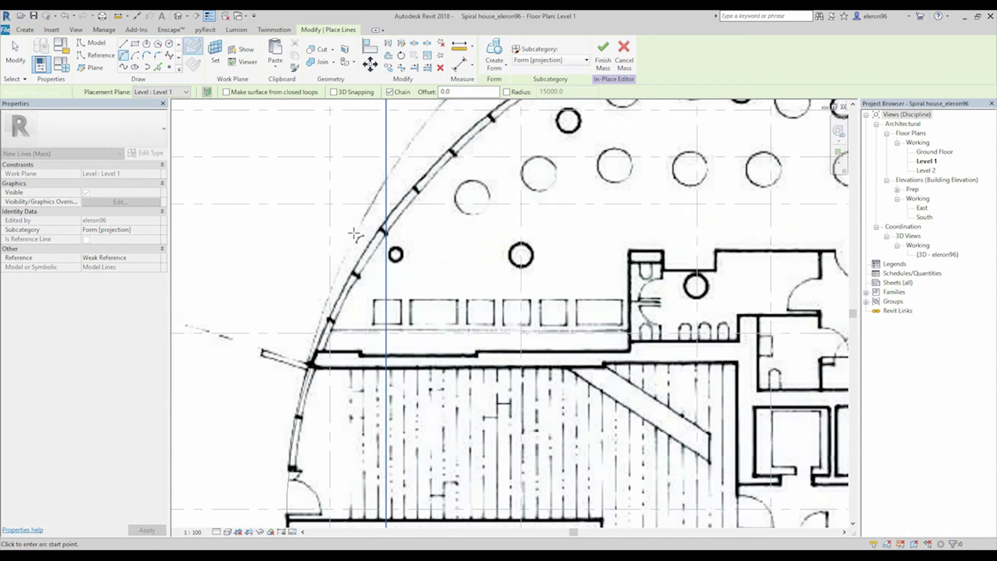
click(329, 312)
scroll(508, 172, up, 2)
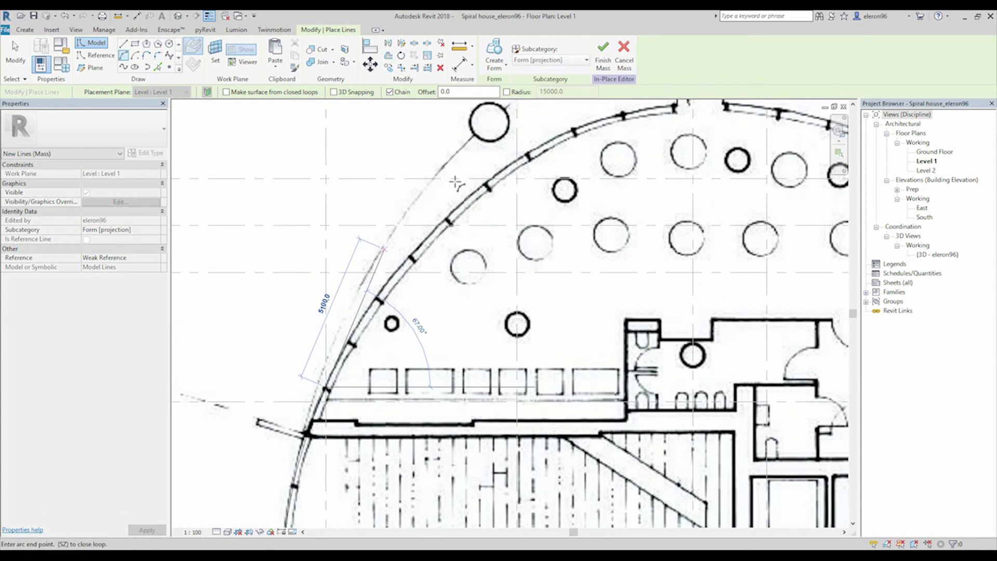
click(539, 156)
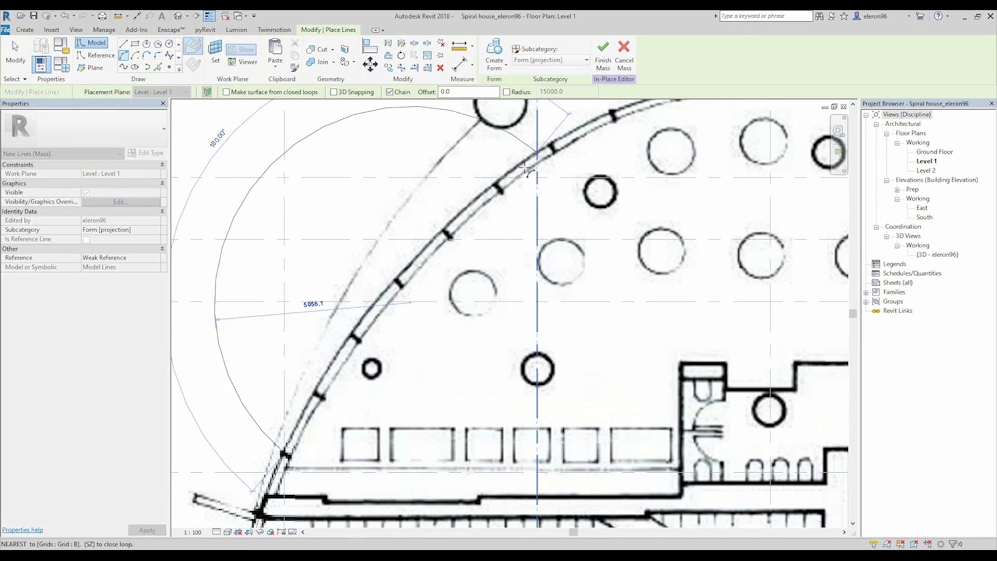
click(405, 271)
middle_drag(638, 147, 404, 288)
click(535, 222)
click(534, 226)
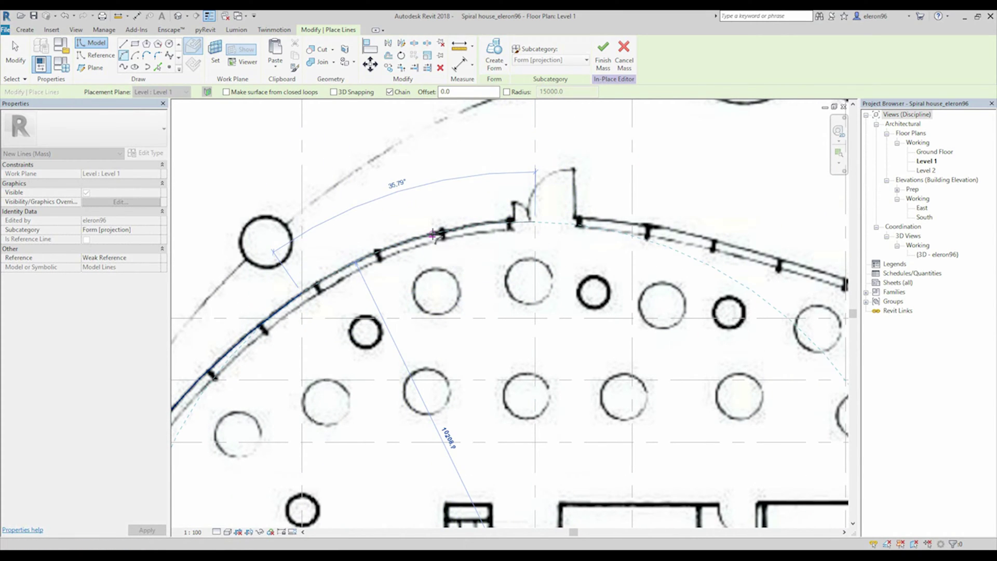
click(433, 234)
middle_drag(754, 290, 439, 243)
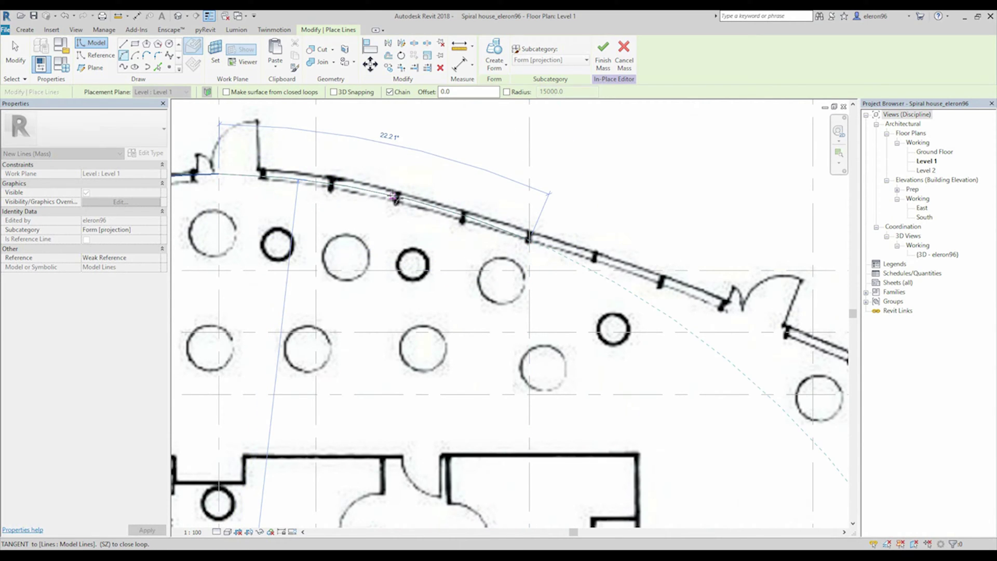
key(Escape)
key(Escape)
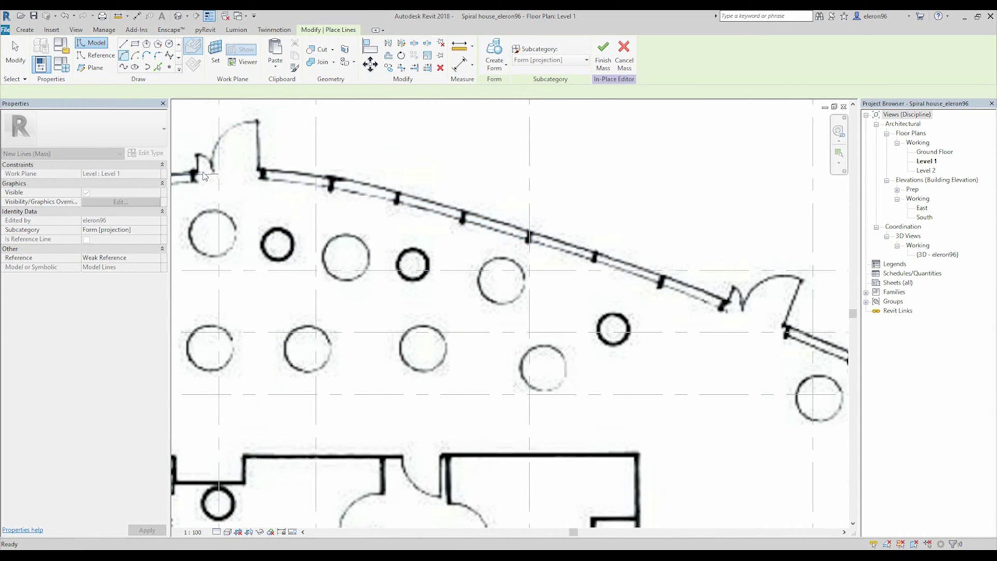
Trace chained arcs along the north wall through Grids F and H around the eastern end.
click(219, 174)
click(398, 195)
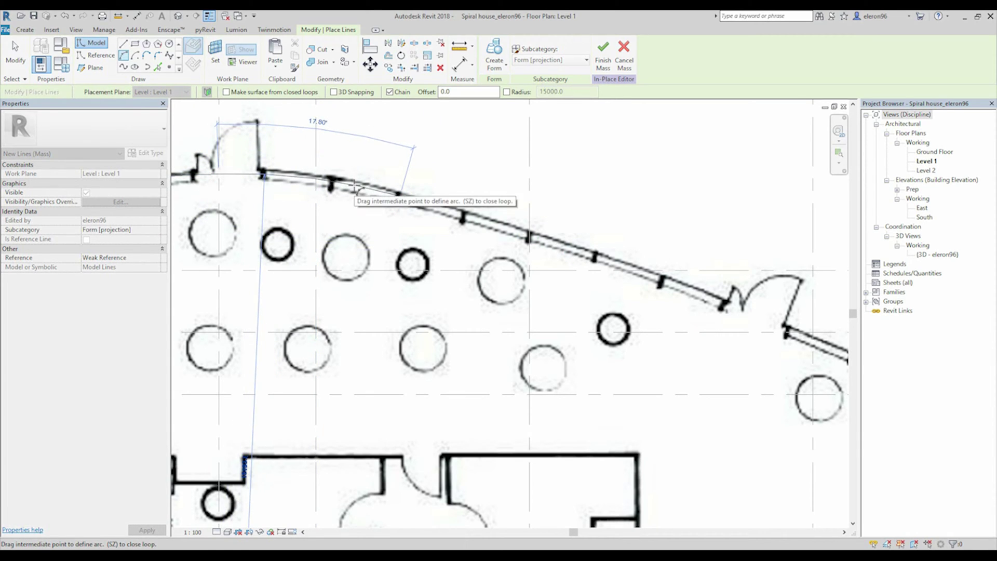
click(412, 205)
middle_drag(644, 310, 409, 265)
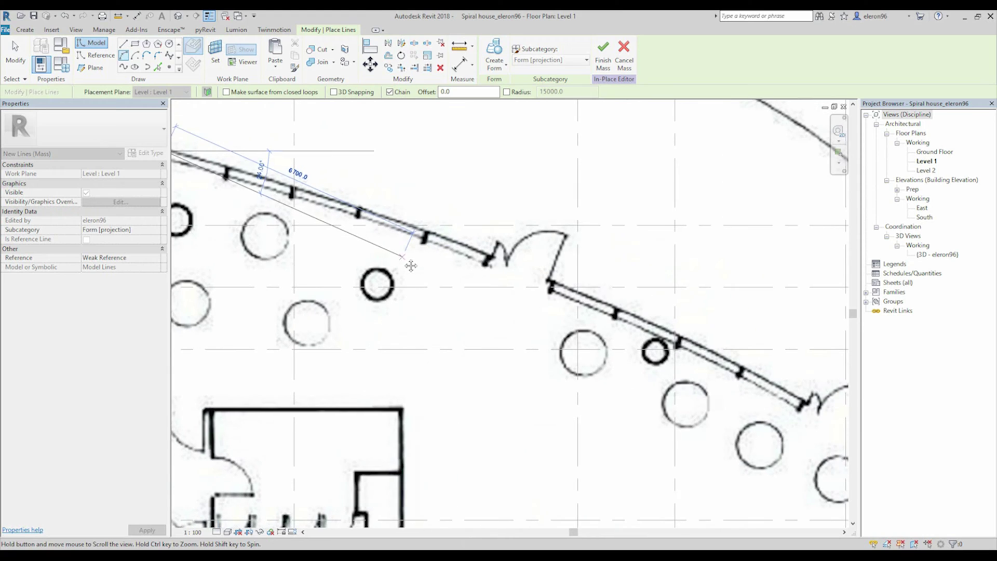
click(578, 294)
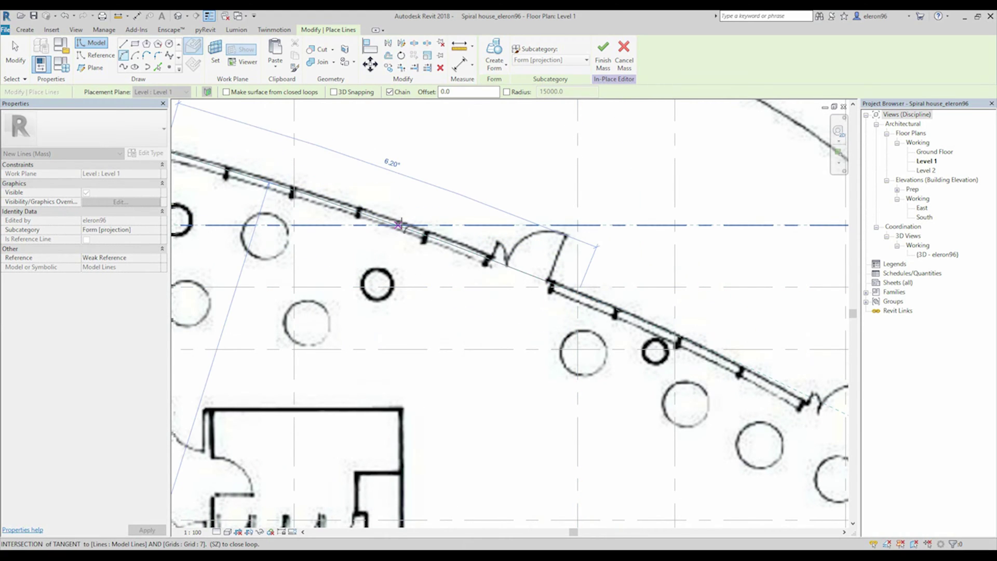
click(400, 225)
middle_drag(644, 332, 301, 187)
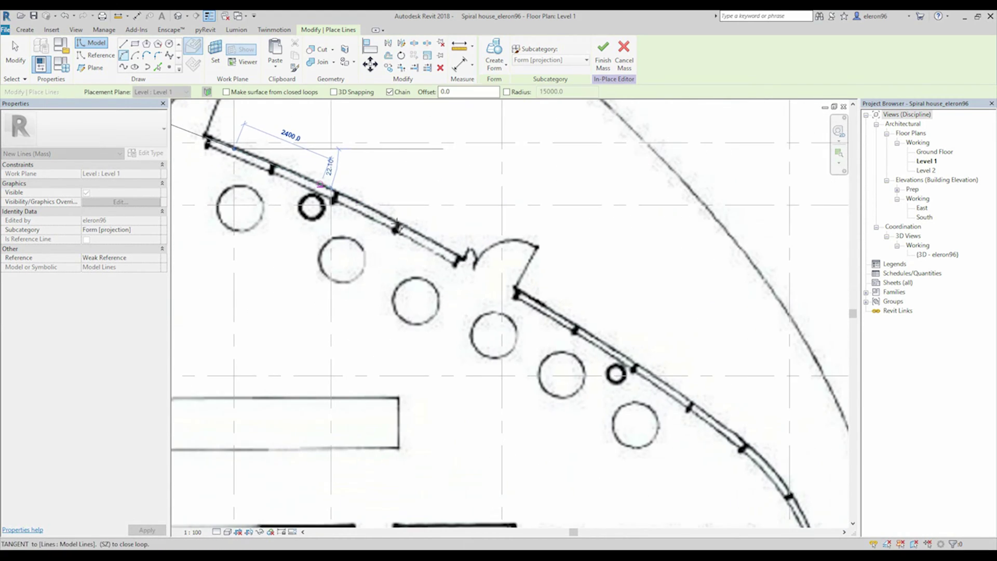
click(502, 286)
click(426, 244)
middle_drag(483, 294, 261, 156)
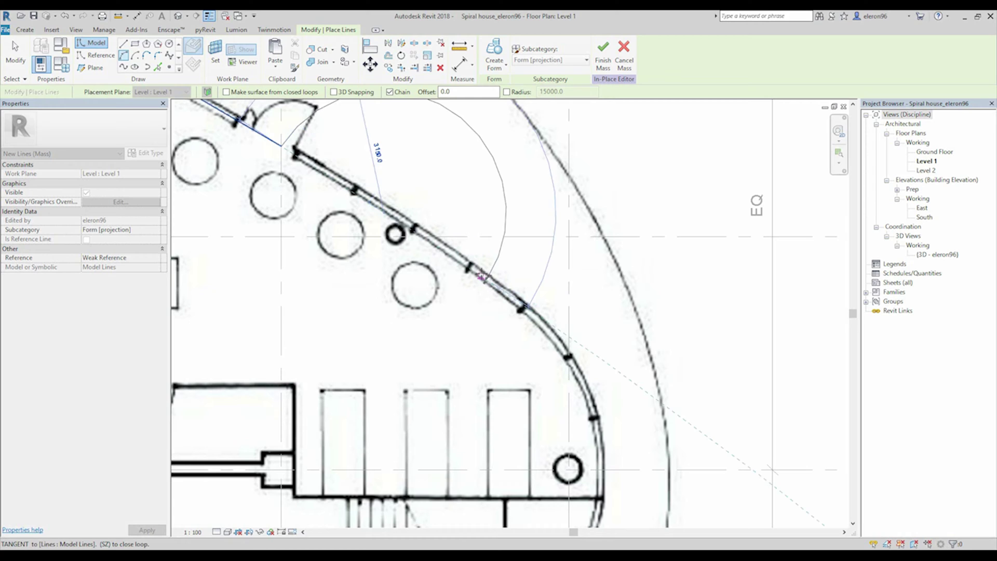
click(458, 255)
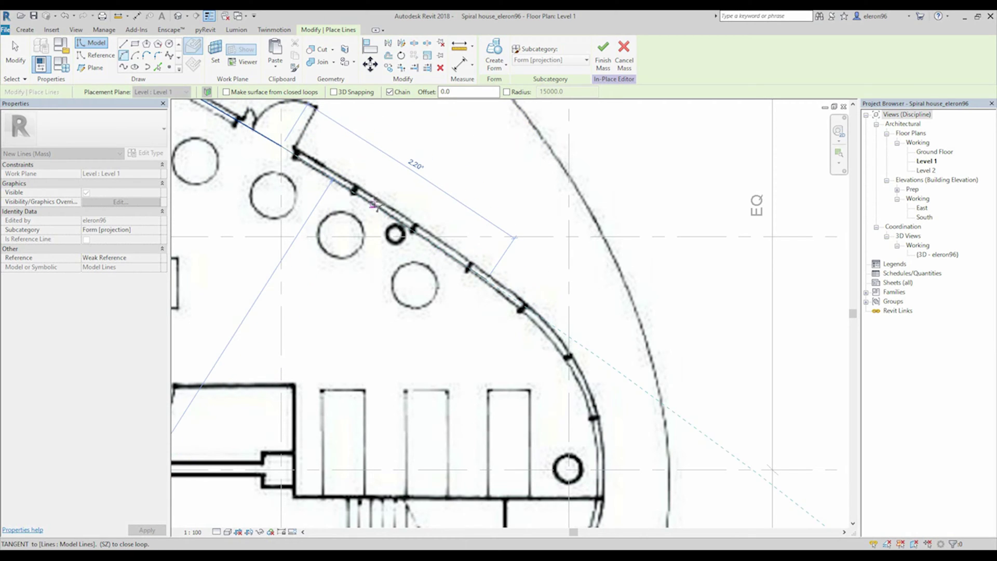
click(582, 350)
middle_drag(568, 338, 456, 205)
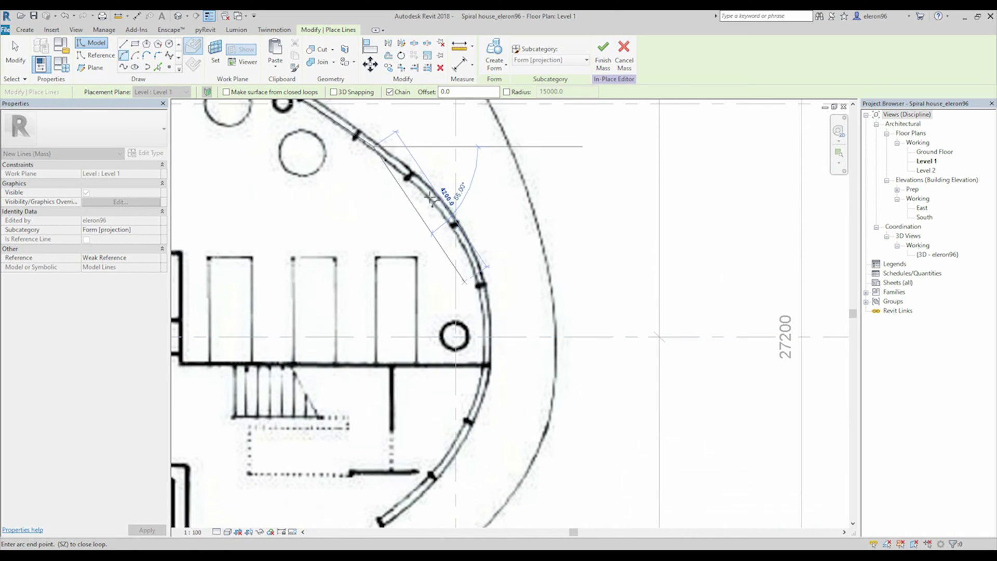
click(488, 336)
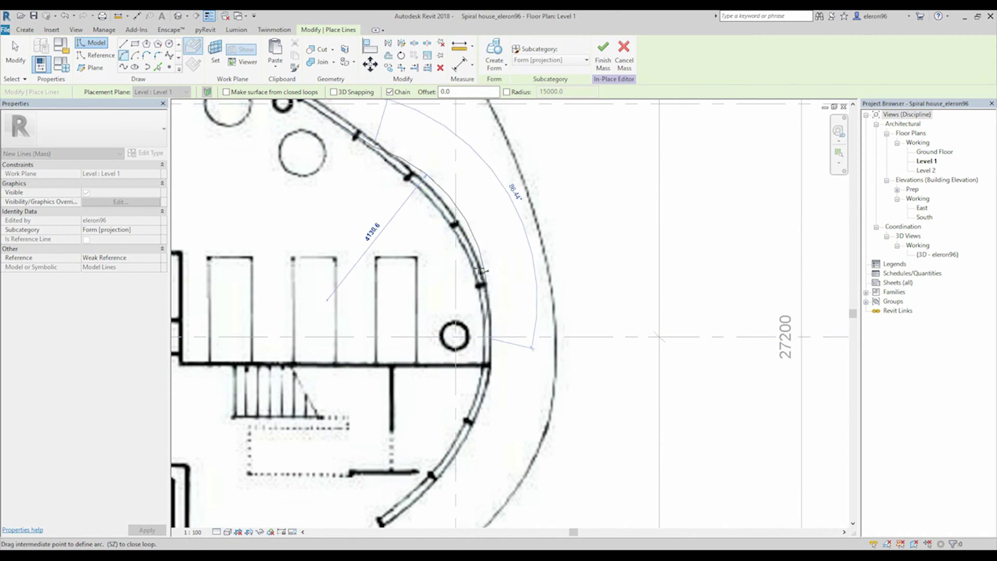
click(474, 263)
scroll(501, 256, down, 6)
Finish drawing and test-select the chain of traced arcs on the west side.
key(Escape)
key(Escape)
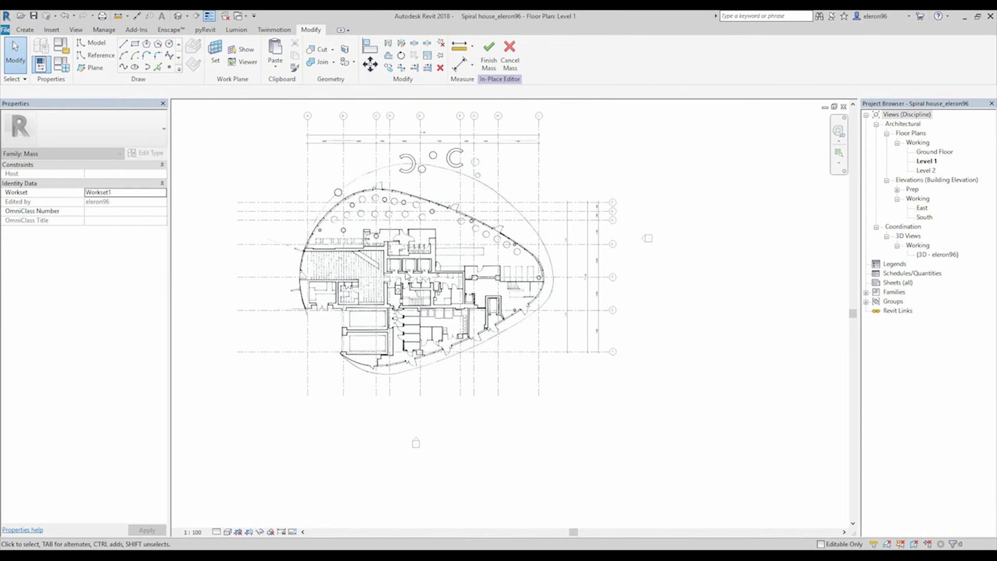
scroll(336, 279, up, 5)
key(Tab)
click(228, 358)
click(246, 334)
middle_drag(235, 183, 320, 149)
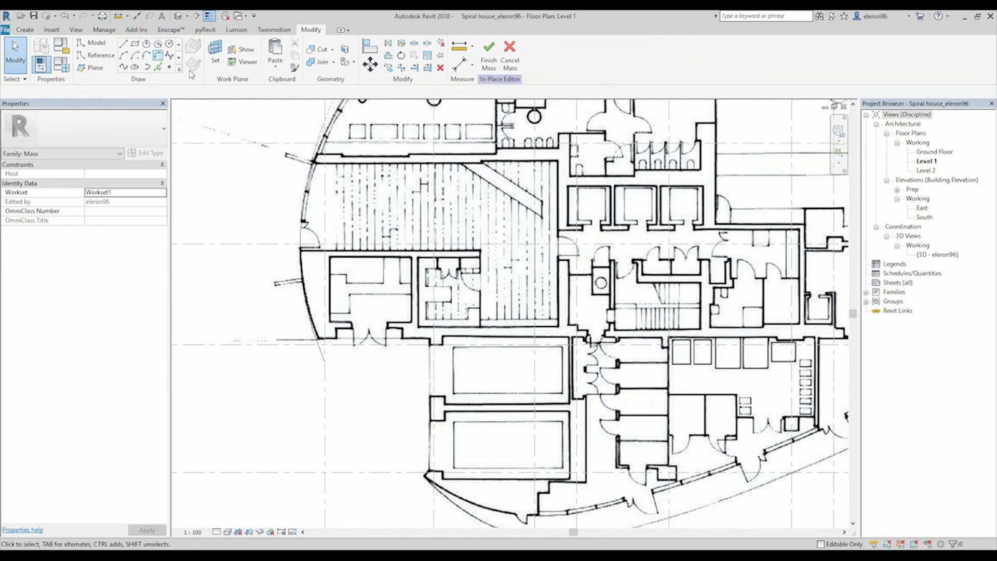
Trim the arc below the middle grid line, then window-select the eight outline lines.
click(414, 68)
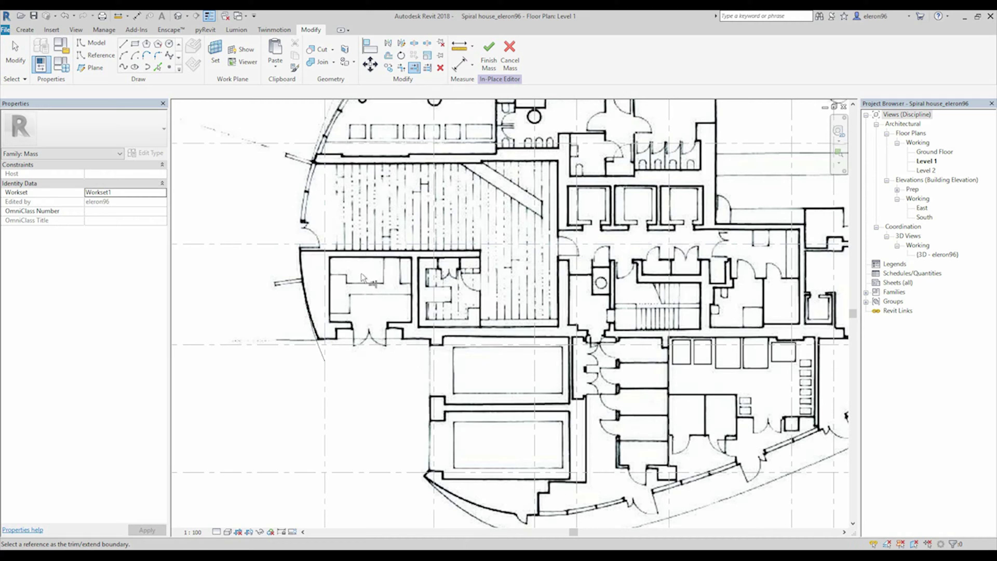
click(338, 244)
click(305, 204)
key(Escape)
scroll(369, 276, down, 5)
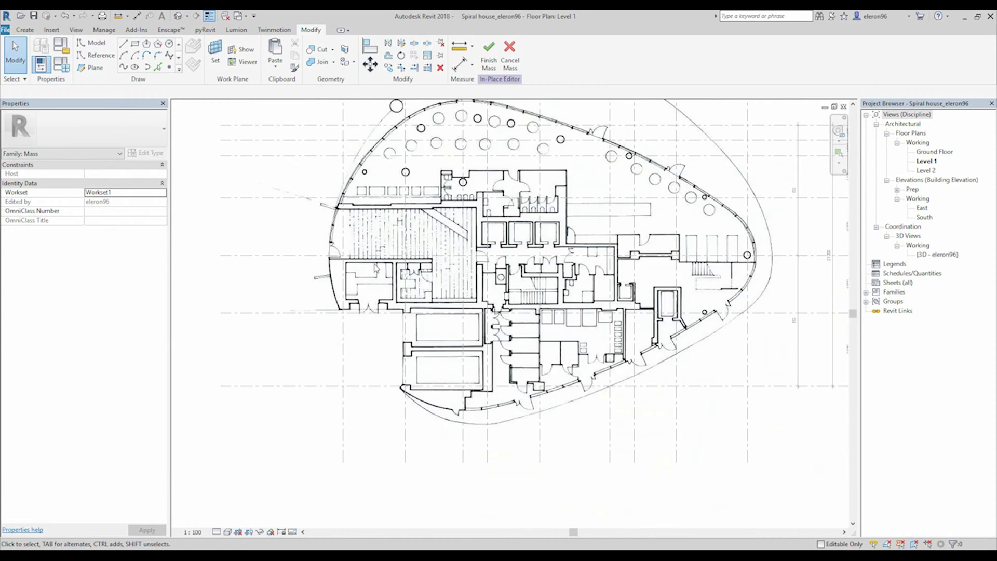
drag(536, 311, 628, 356)
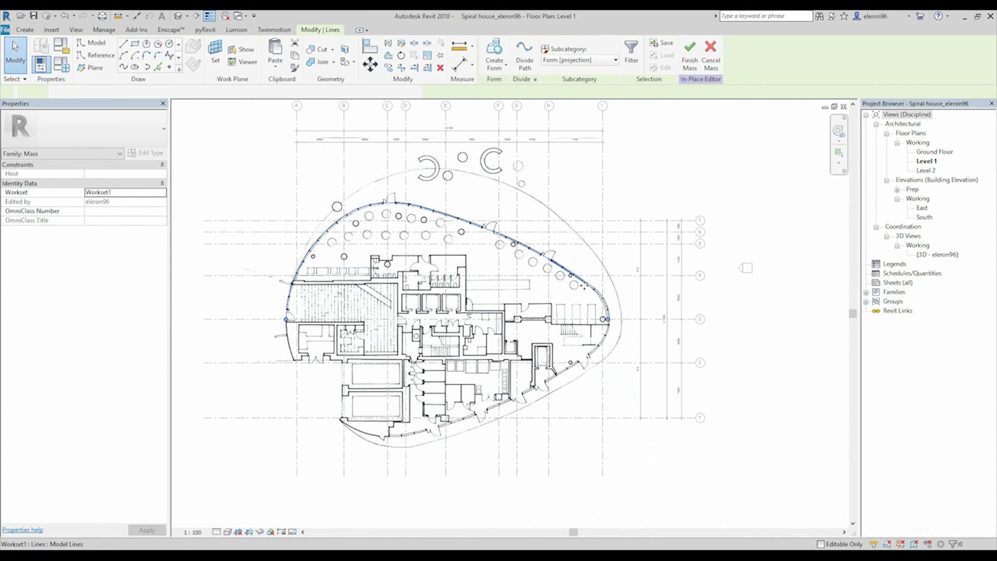
Mirror the half outline across grid line 3 and turn all 16 lines into a solid form.
click(389, 44)
click(641, 319)
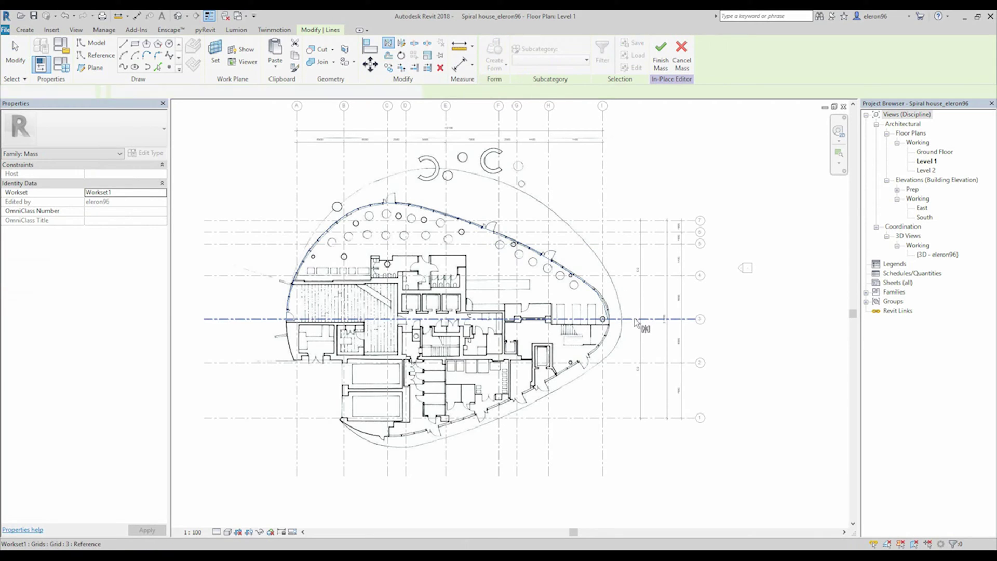
click(629, 355)
drag(217, 165, 735, 498)
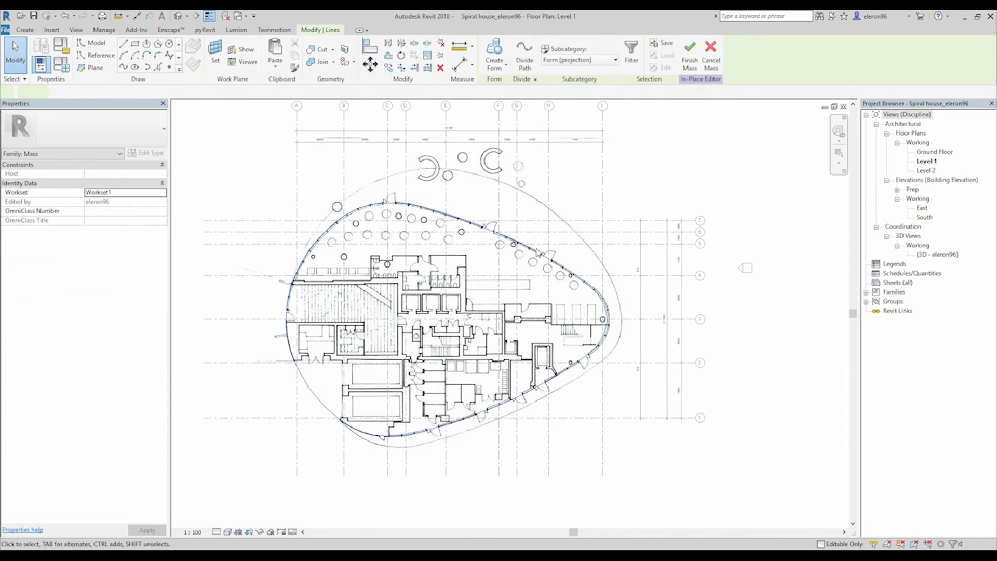
click(497, 66)
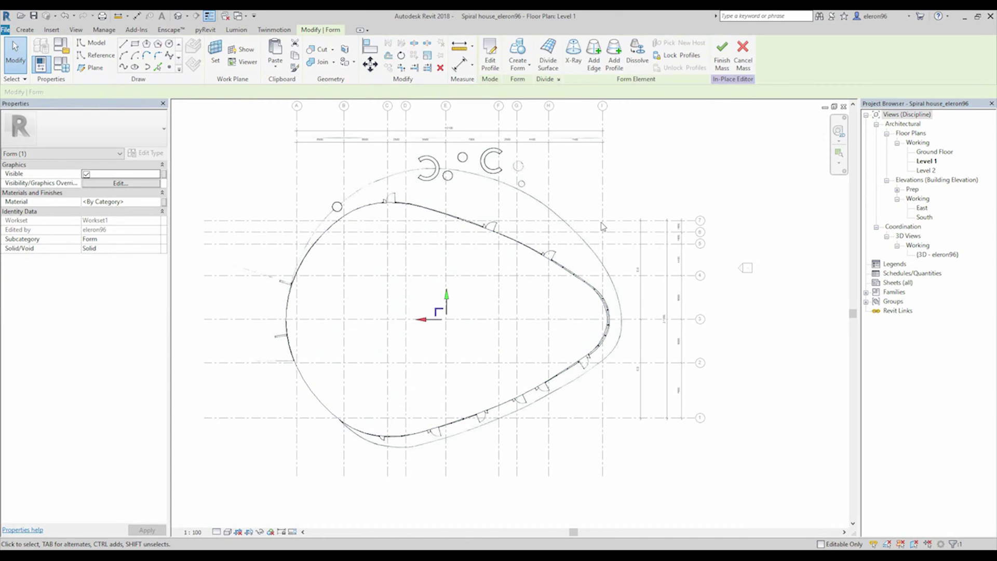
Show the extruded mass in the default 3D view, turned to face the front.
click(178, 16)
shift+middle_drag(381, 274, 491, 278)
click(220, 532)
Switch to Shaded display, finish the Ground level mass, and synchronize with central.
click(228, 531)
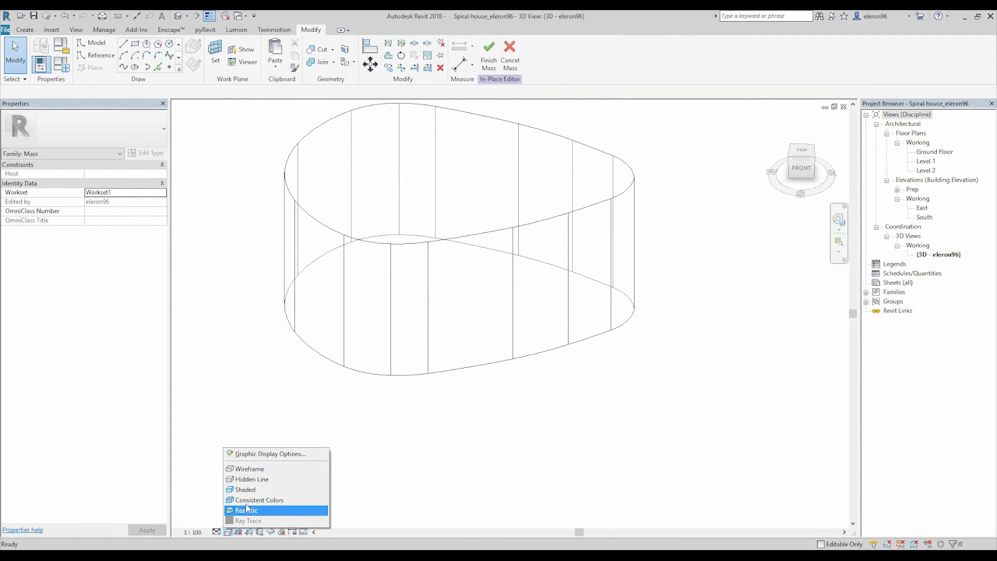
click(281, 500)
mouse_move(599, 331)
shift+middle_down()
mouse_move(488, 338)
mouse_move(638, 300)
mouse_move(597, 293)
mouse_move(541, 322)
shift+middle_up()
scroll(481, 339, down, 2)
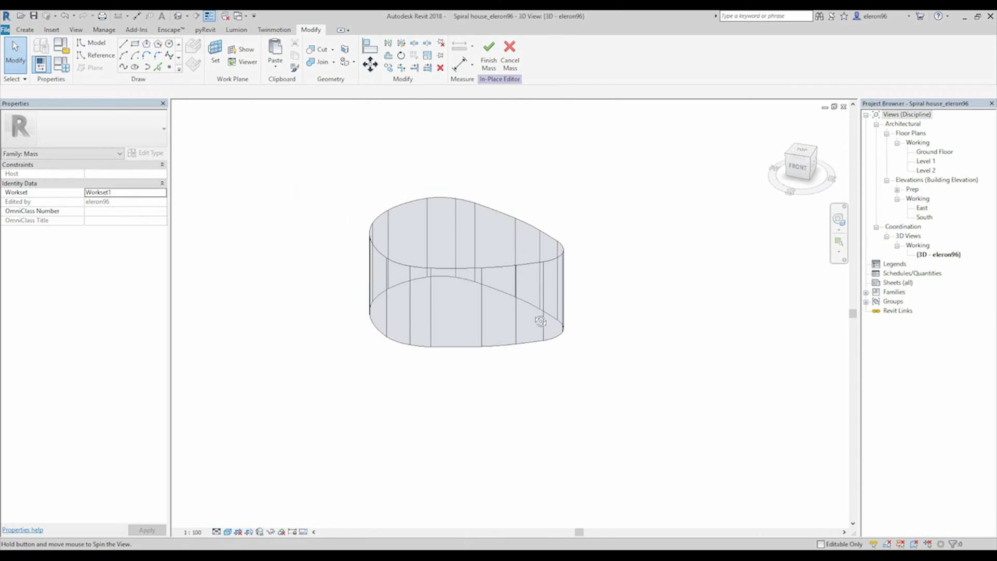
click(488, 52)
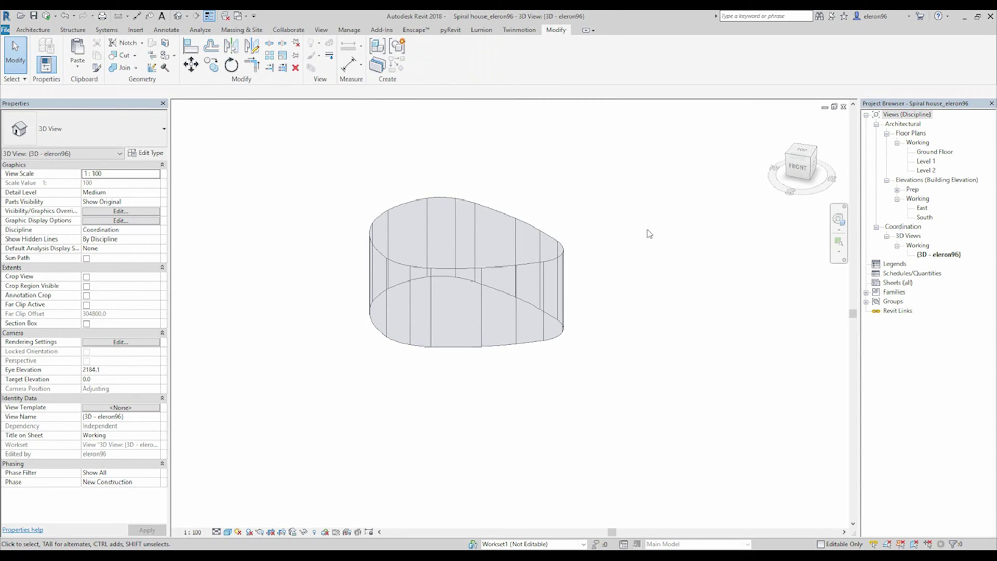
click(45, 16)
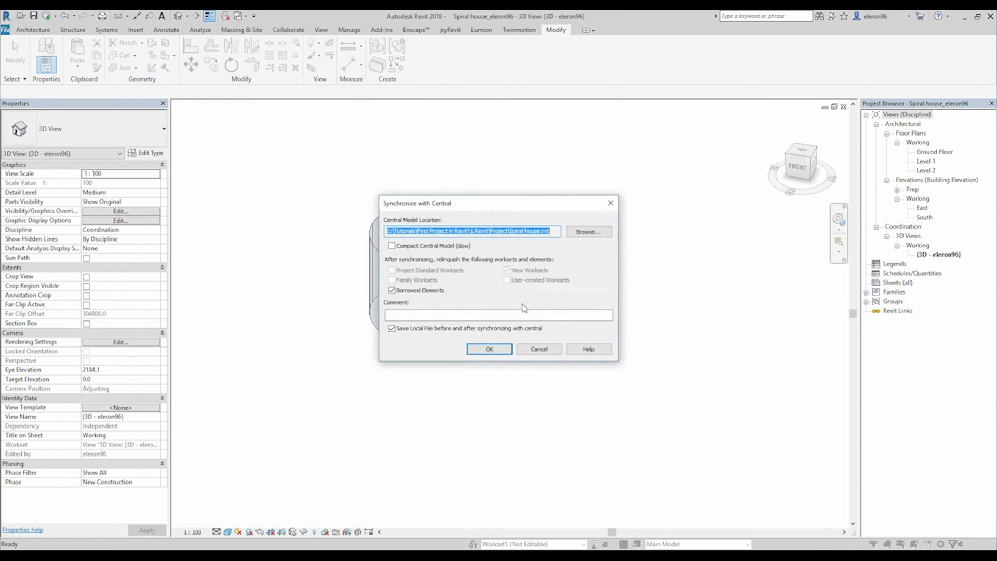
click(489, 349)
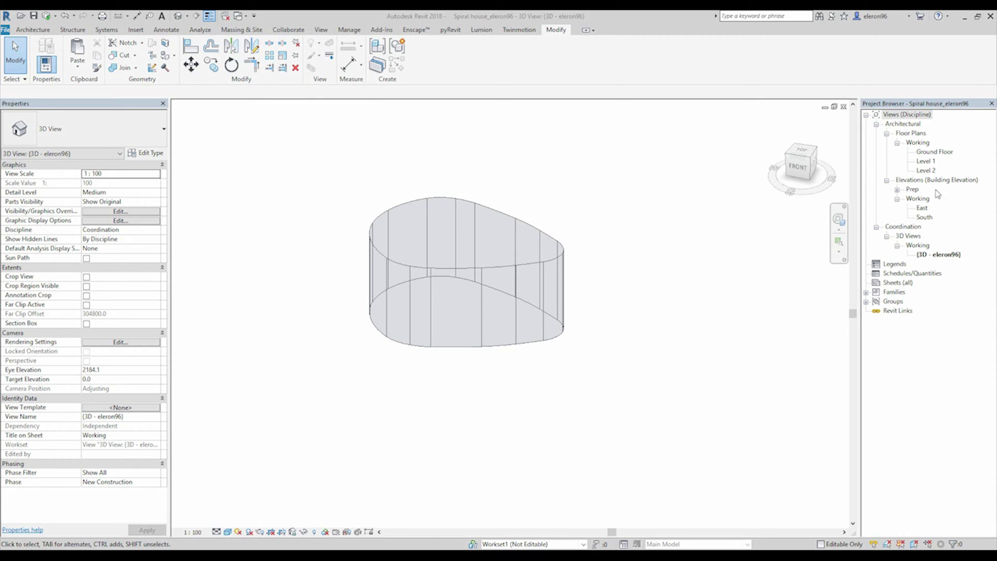
Open the East elevation in Consistent Colors and frame the mass against the level lines.
click(917, 180)
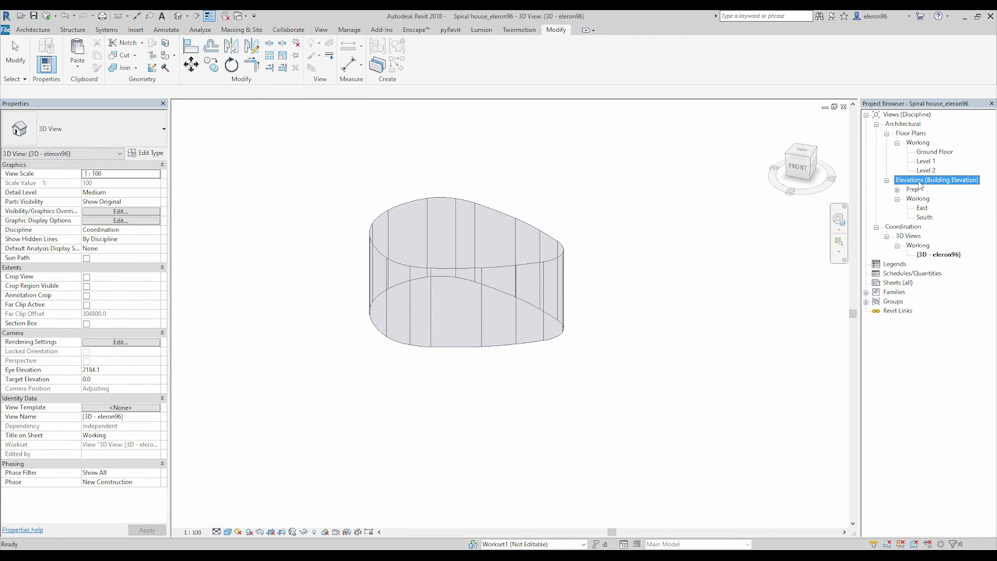
click(922, 208)
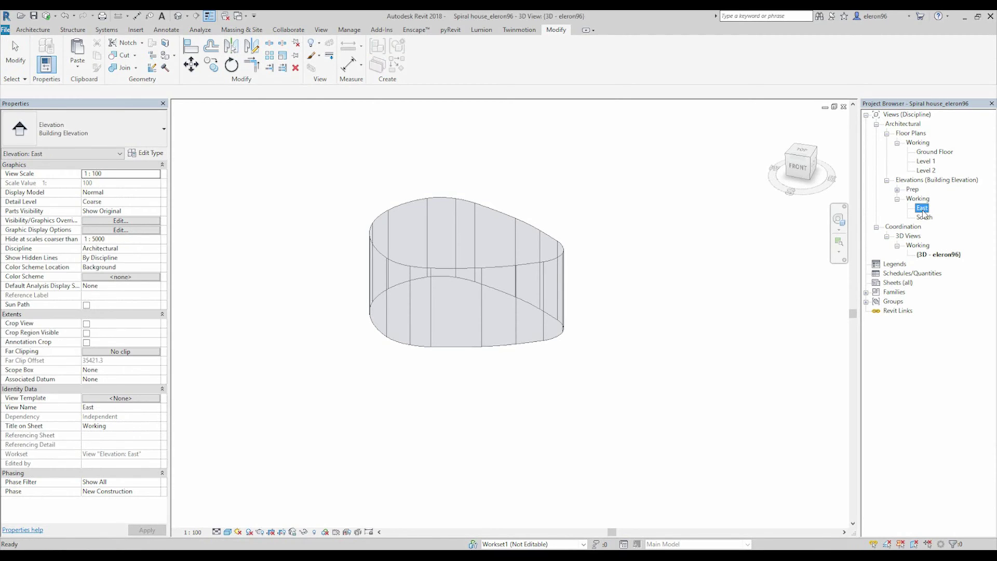
double_click(923, 209)
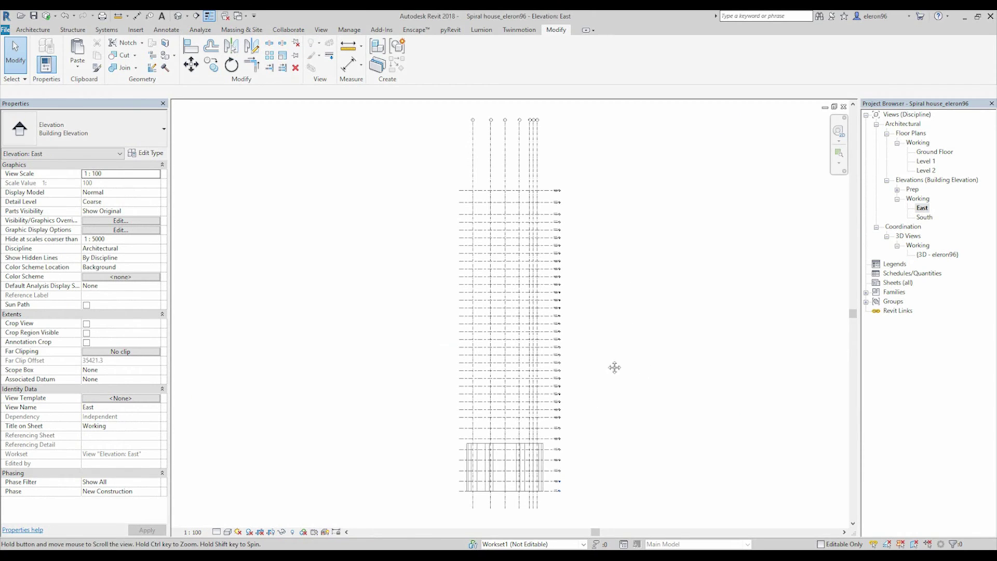
click(227, 531)
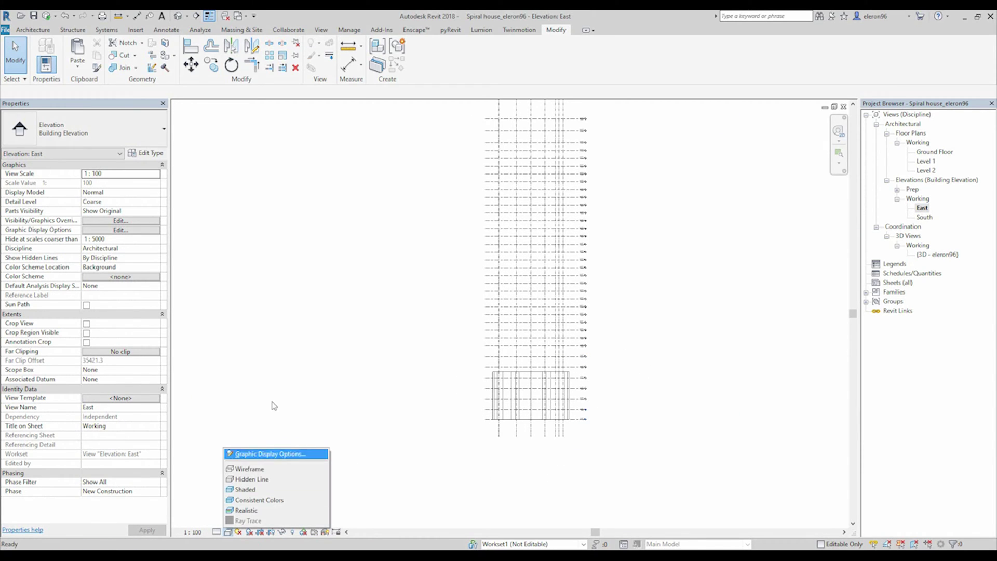
click(274, 500)
scroll(568, 363, up, 6)
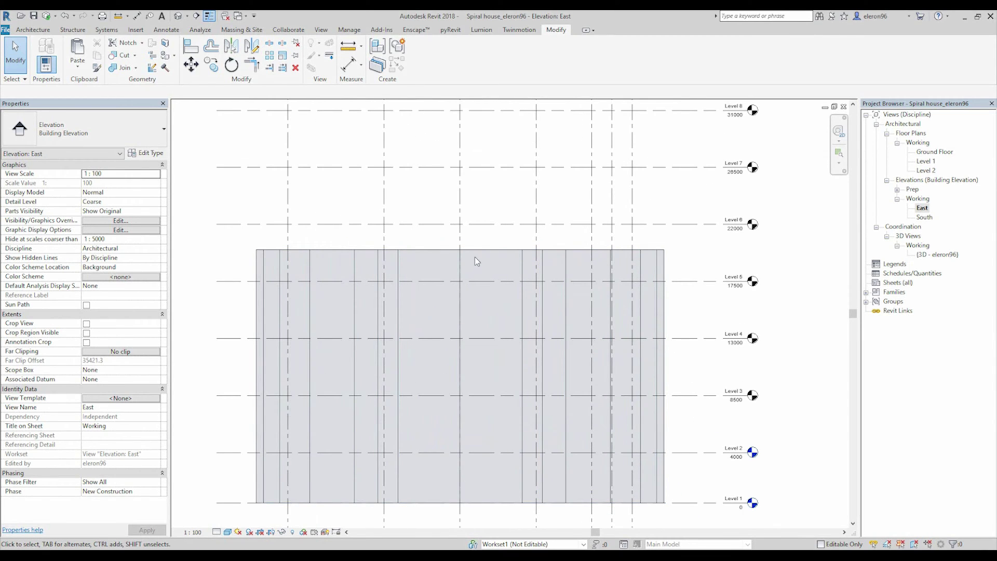
scroll(650, 300, down, 1)
middle_drag(657, 312, 544, 345)
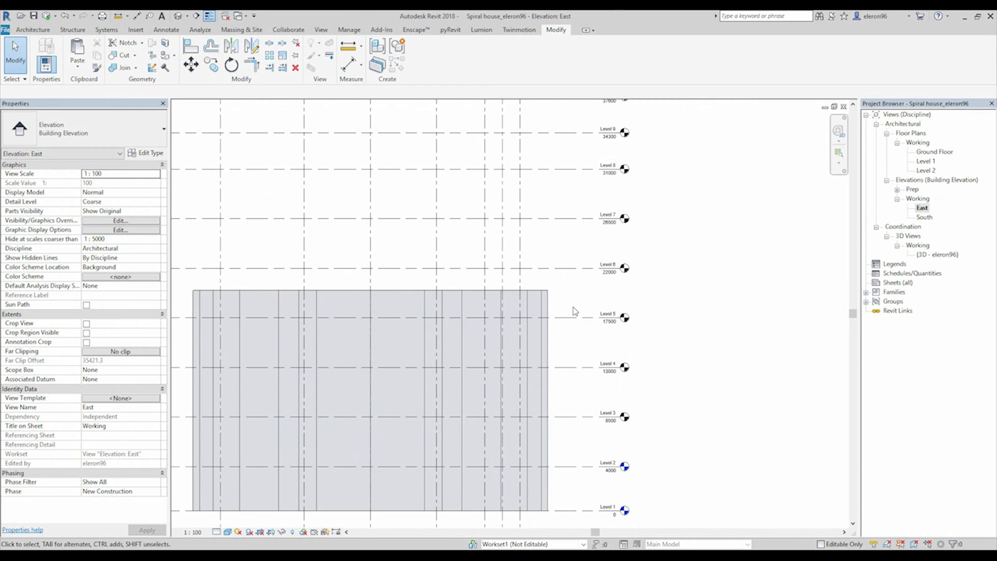
Add one chained aligned dimension through every level line from Level 1 to Level 16.
key(i)
click(592, 510)
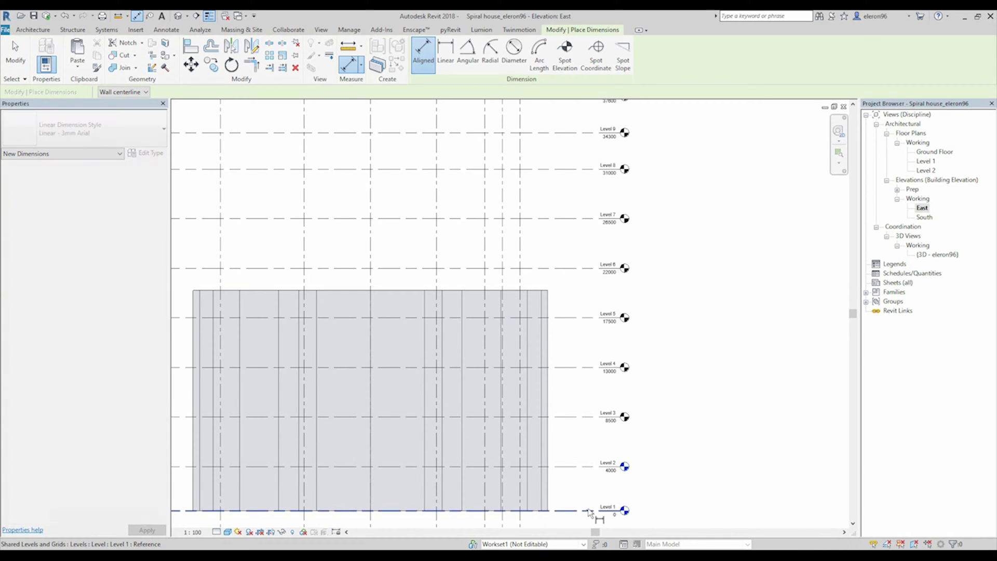
click(593, 417)
click(587, 368)
click(589, 318)
click(585, 268)
click(583, 220)
click(579, 169)
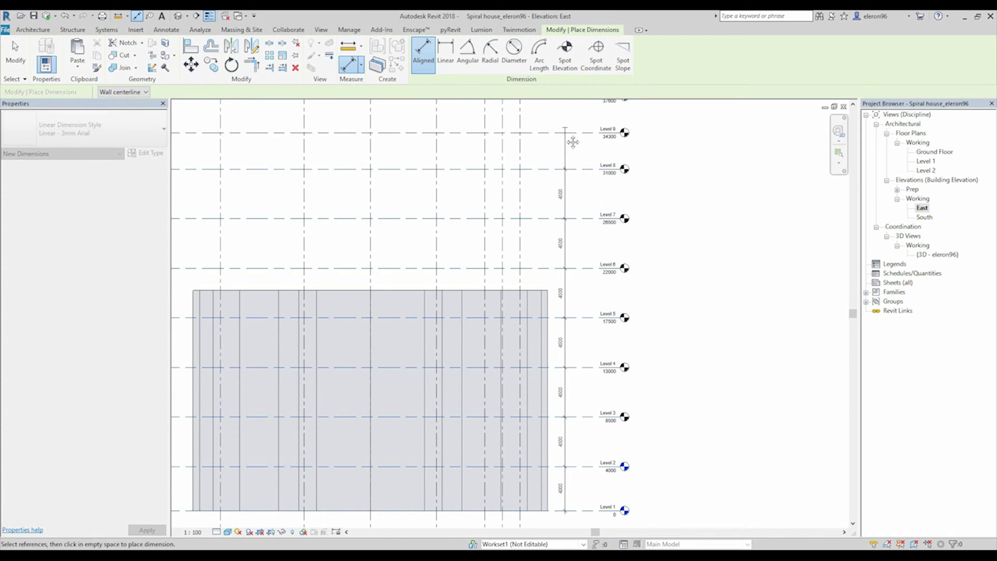
middle_drag(572, 142, 574, 311)
click(577, 319)
click(585, 282)
click(586, 247)
click(583, 211)
click(576, 176)
middle_drag(576, 136, 579, 346)
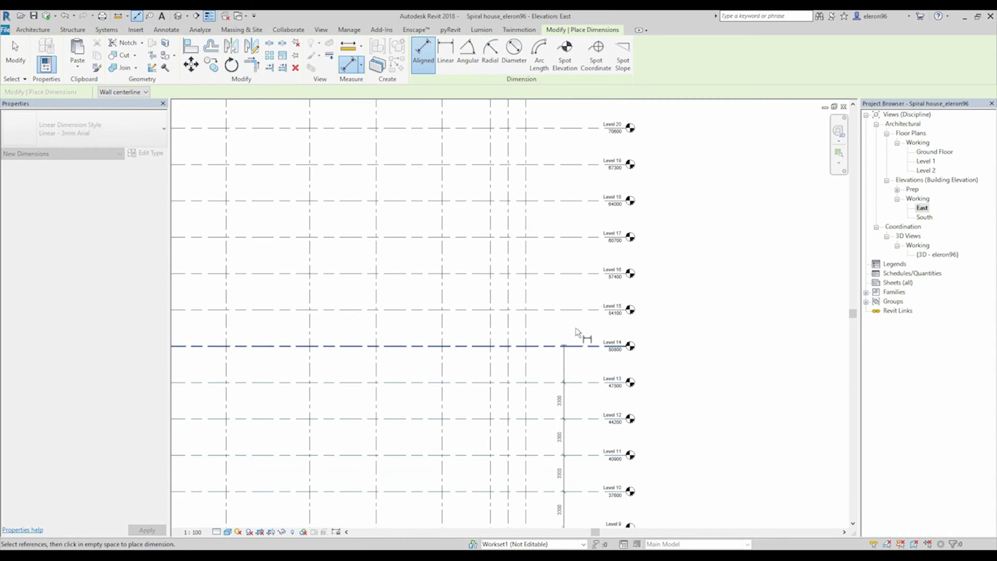
click(580, 346)
click(583, 310)
click(584, 273)
click(584, 214)
key(Escape)
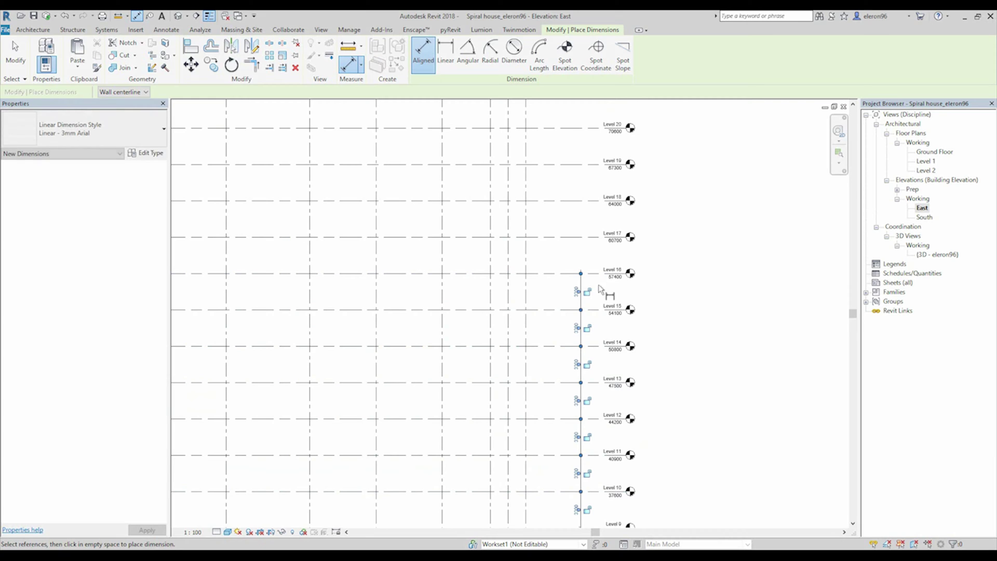
key(Escape)
Move the level dimension string beside the level heads.
middle_drag(599, 369, 588, 197)
middle_drag(619, 493, 628, 321)
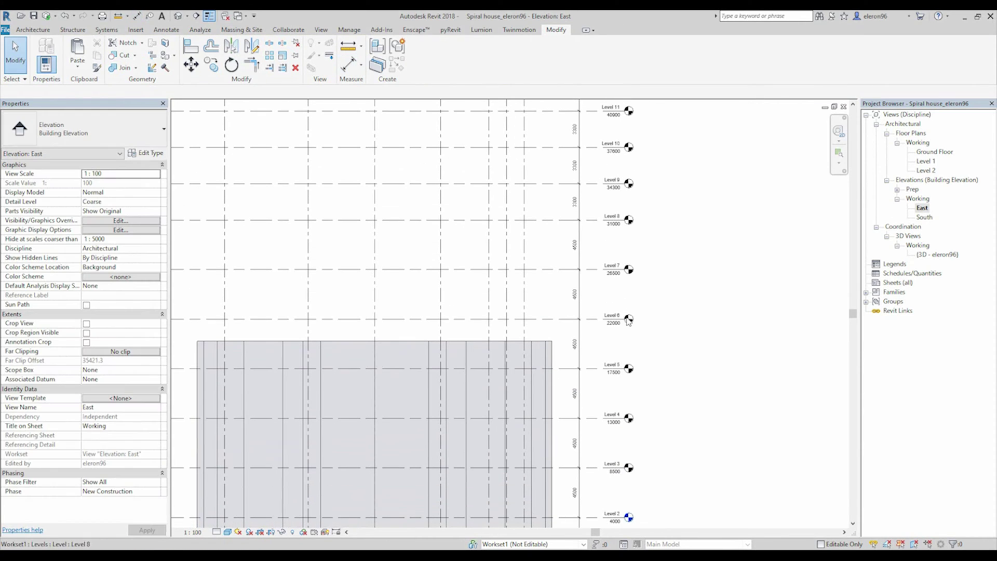
click(578, 329)
drag(594, 328, 593, 328)
click(754, 393)
middle_drag(682, 440, 684, 284)
Stretch the extruded mass's top up to Level 8 in the East elevation.
scroll(611, 340, up, 2)
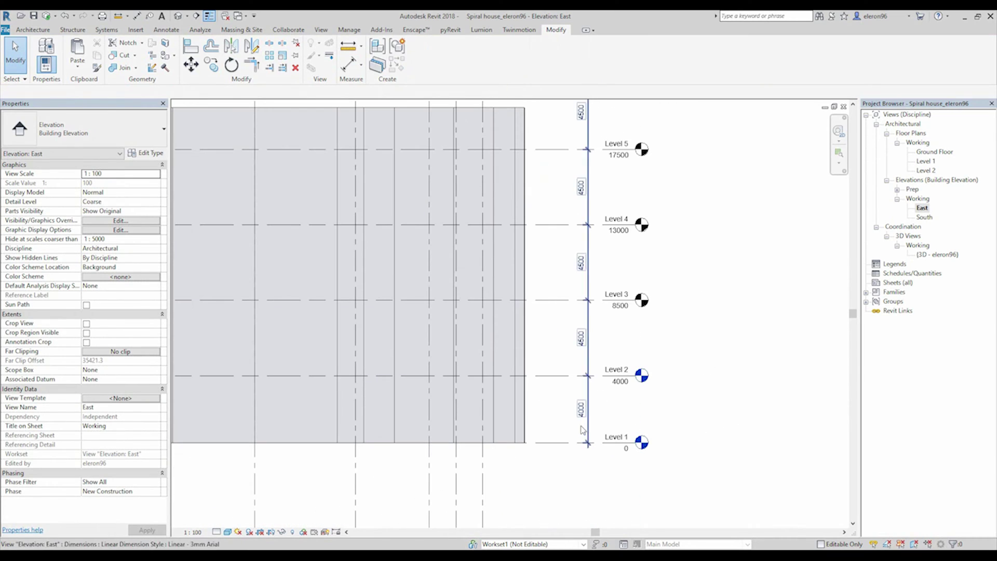
middle_drag(561, 275, 573, 502)
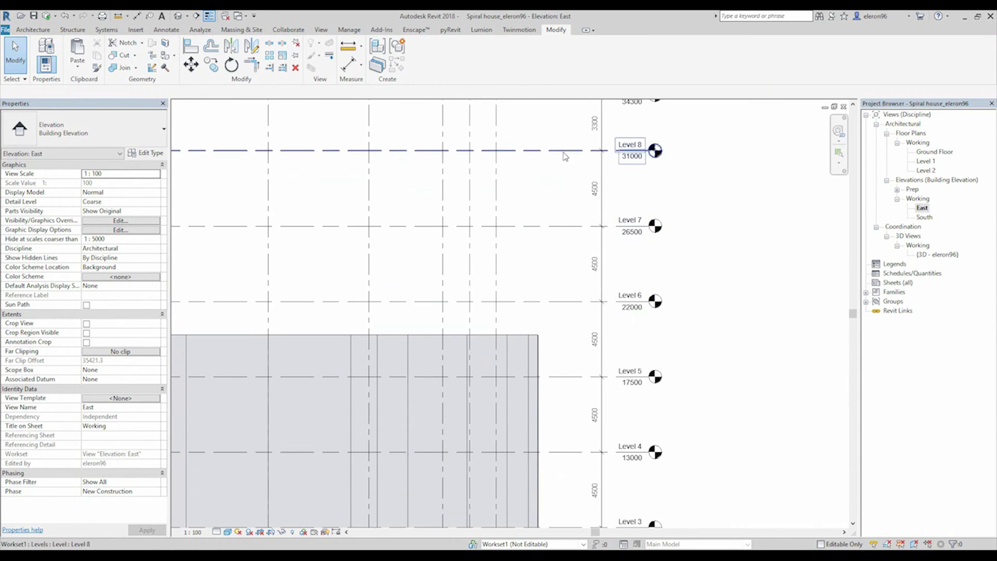
middle_drag(563, 154, 571, 217)
scroll(524, 311, down, 2)
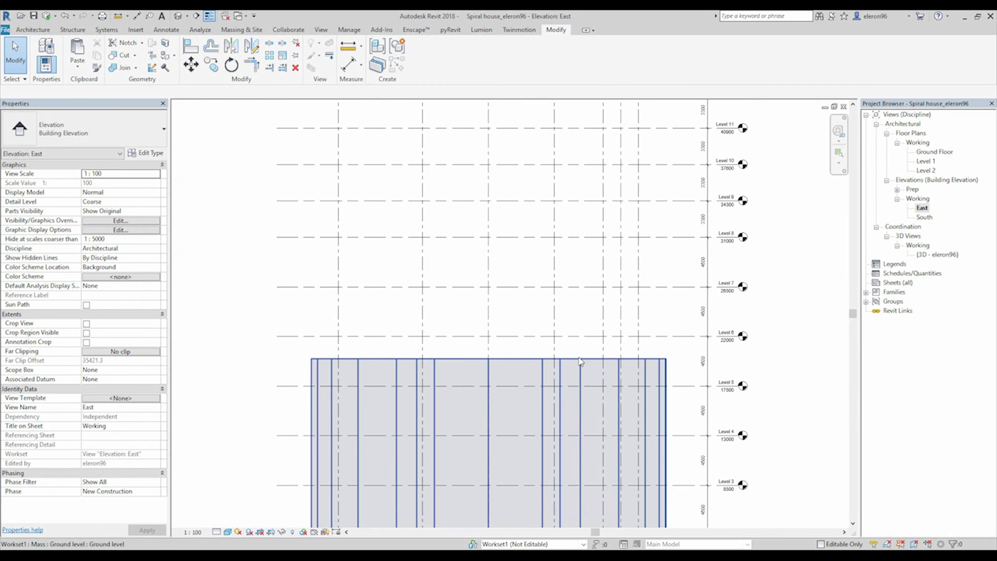
click(536, 366)
drag(487, 353, 559, 240)
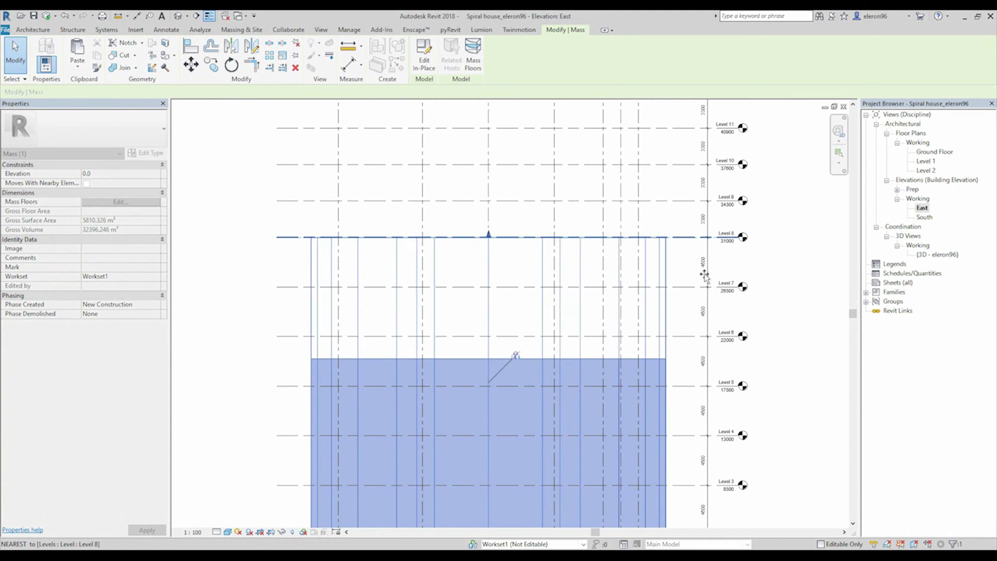
click(817, 281)
Check the mass top at Level 8, then switch to the 3D view of the mass.
scroll(815, 279, down, 2)
middle_drag(790, 351, 672, 262)
middle_drag(584, 277, 588, 423)
scroll(631, 286, up, 3)
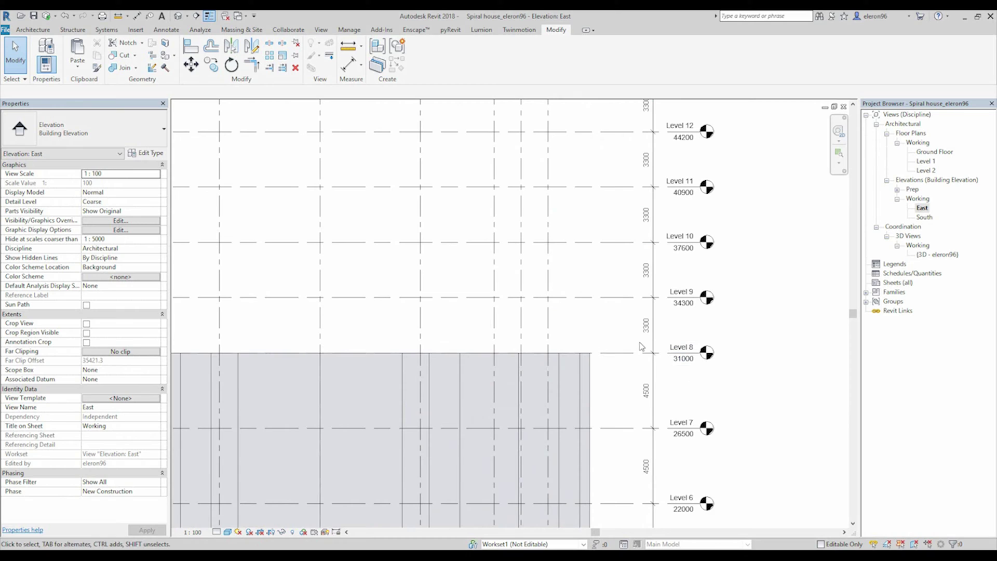
scroll(642, 343, down, 5)
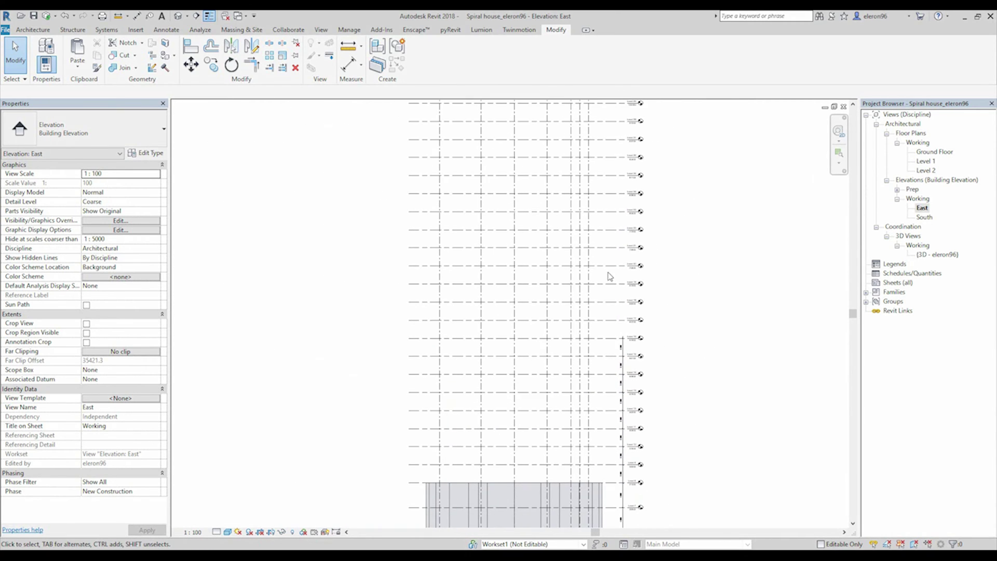
scroll(594, 325, up, 4)
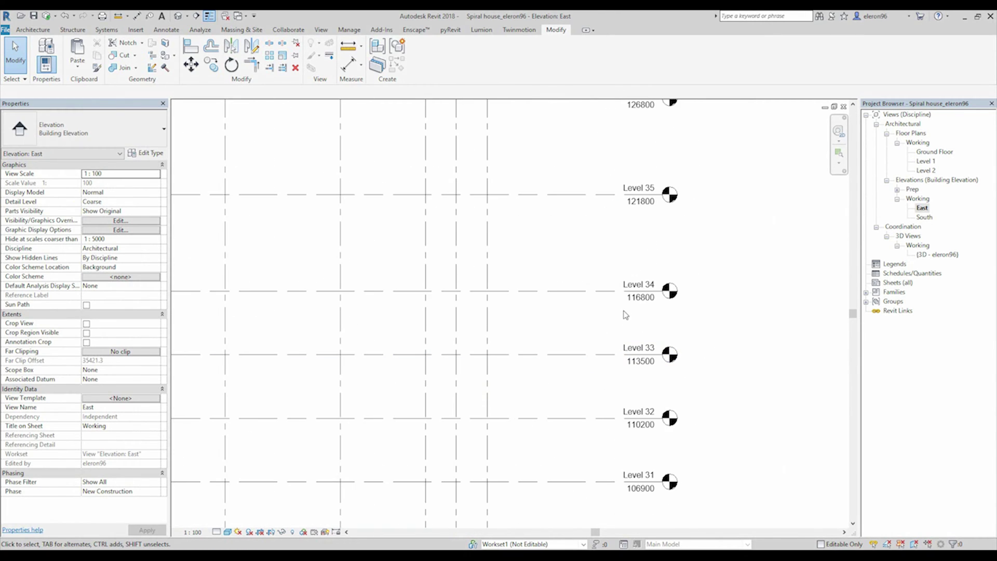
scroll(659, 294, down, 5)
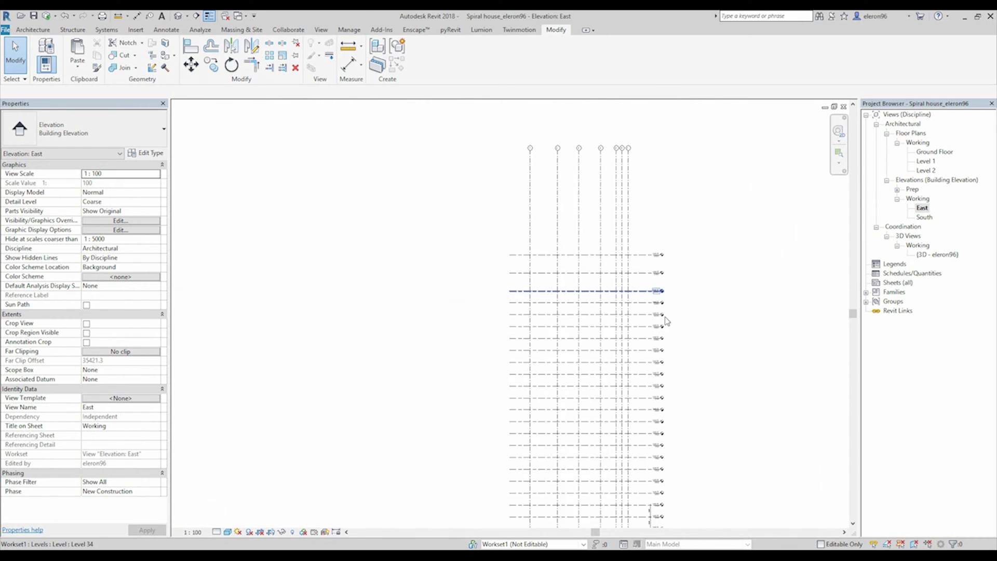
scroll(605, 336, up, 1)
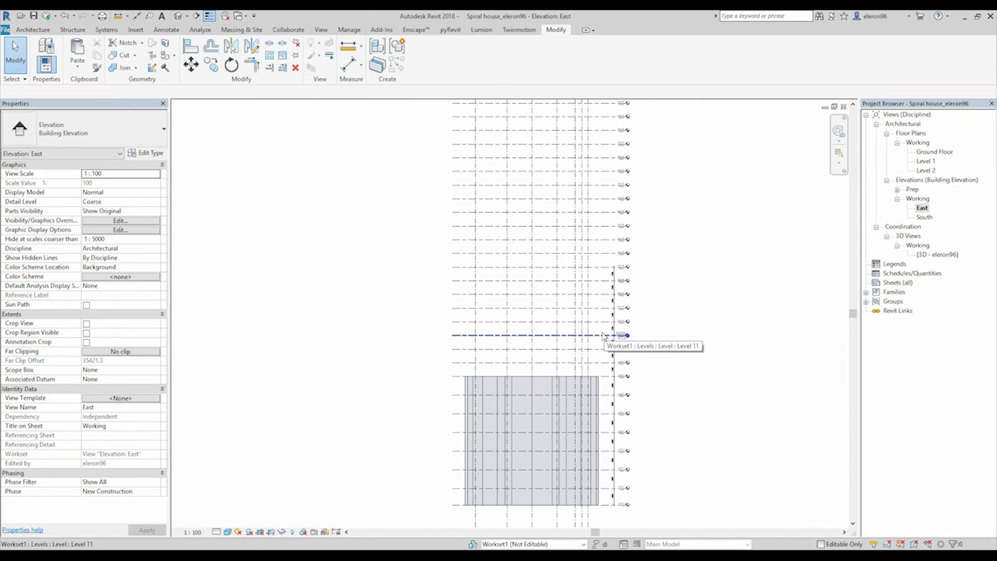
key(ctrl+Tab)
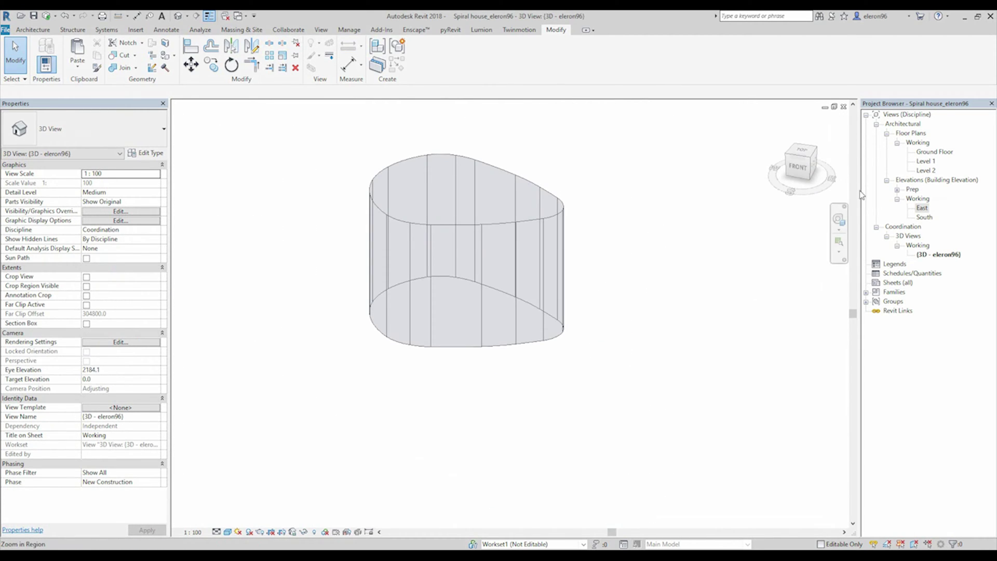
Open the Level 1 floor plan, glance at Level 2, then return to Level 1.
double_click(927, 161)
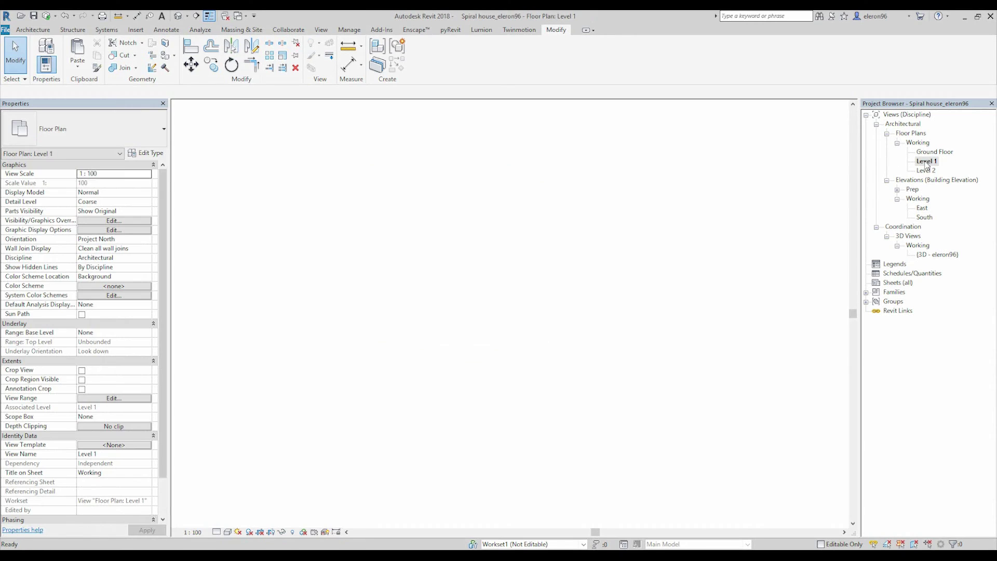
middle_drag(616, 357, 660, 358)
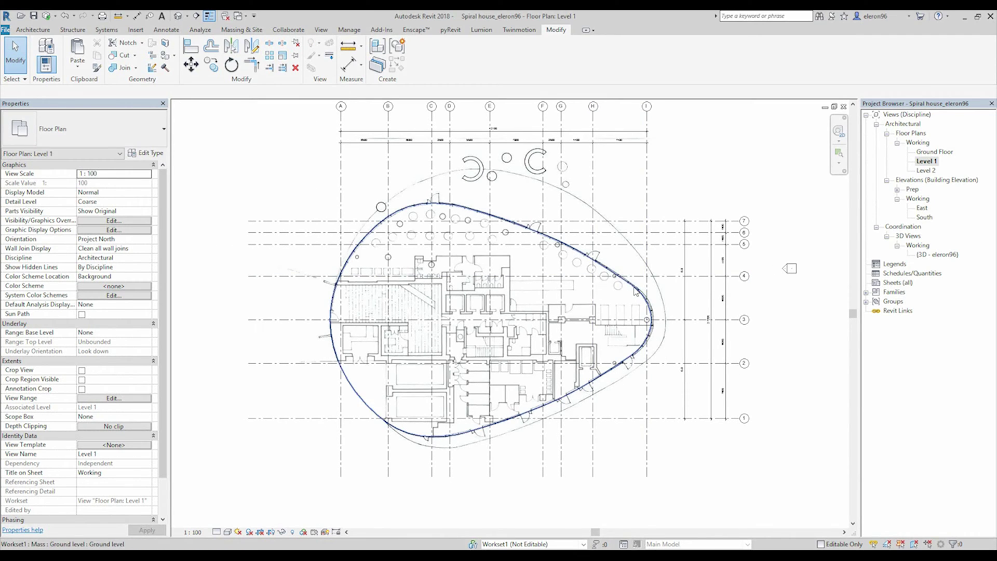
double_click(928, 170)
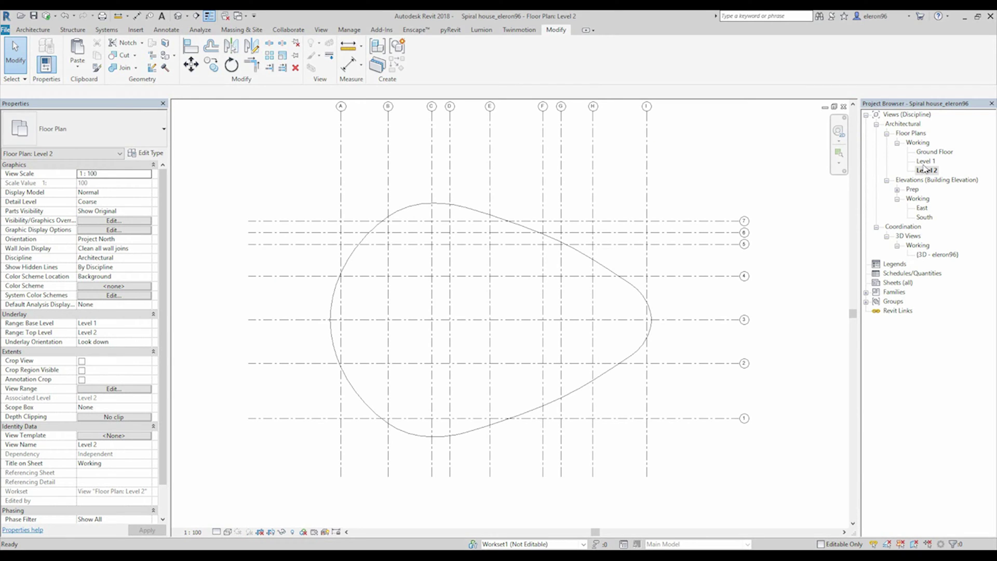
double_click(925, 162)
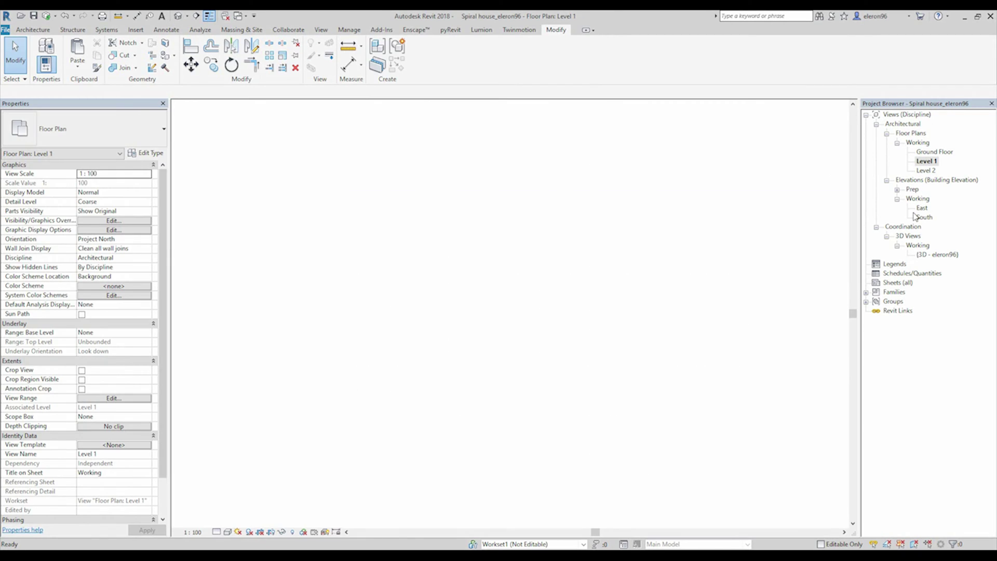
middle_drag(808, 267, 738, 264)
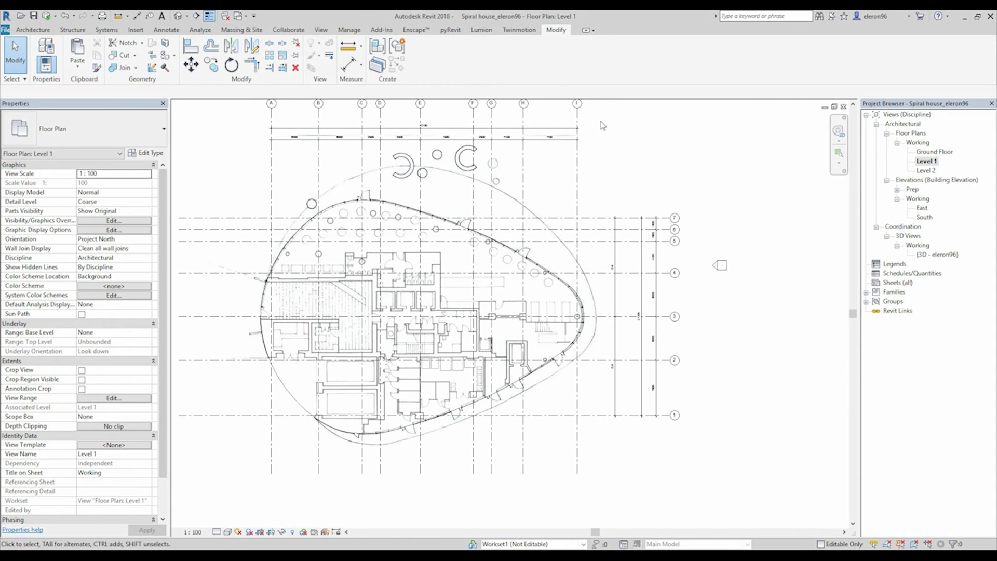
click(321, 31)
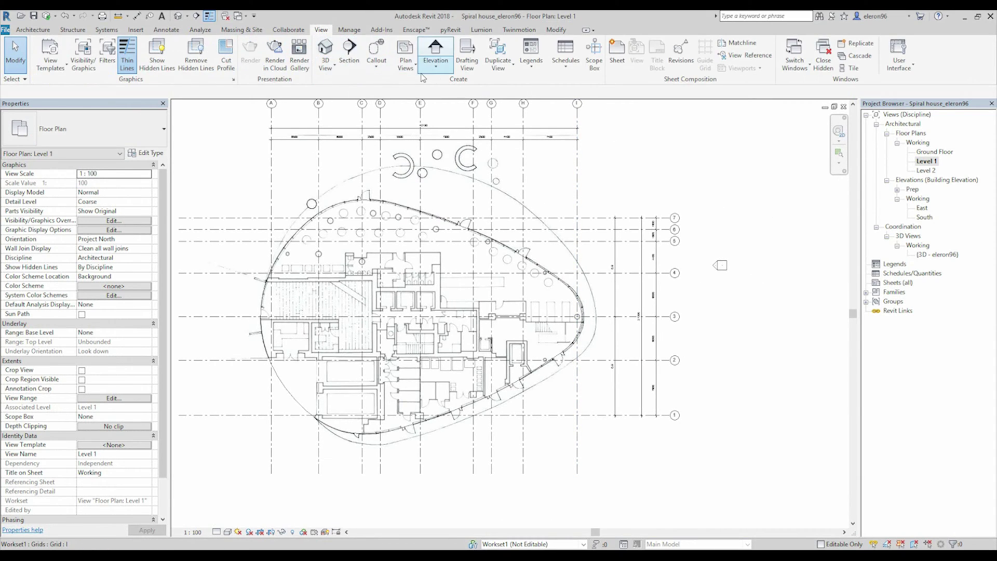
Start a new floor plan and select Level 15, scrolling the list toward Level 34.
click(405, 64)
click(434, 92)
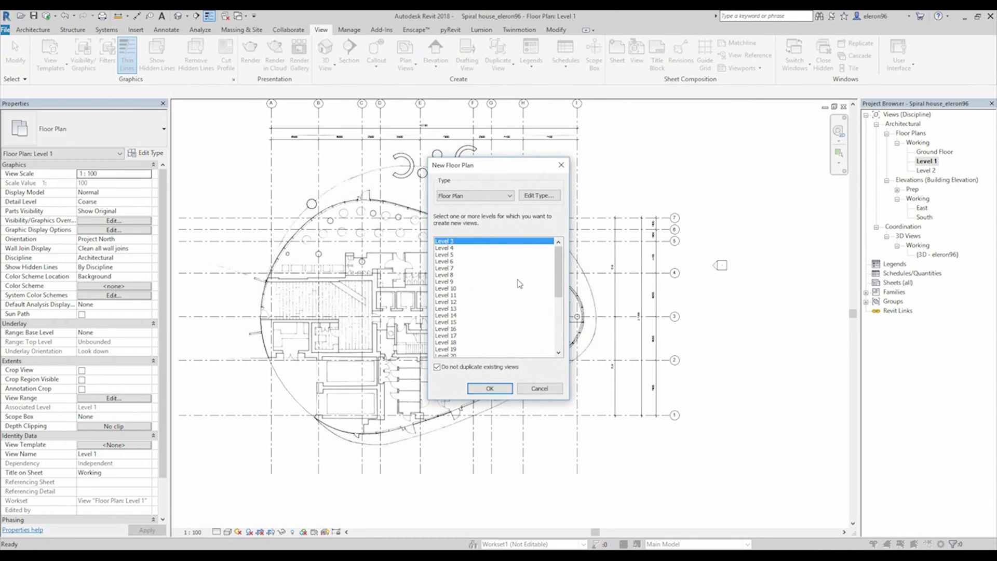
drag(556, 264, 560, 282)
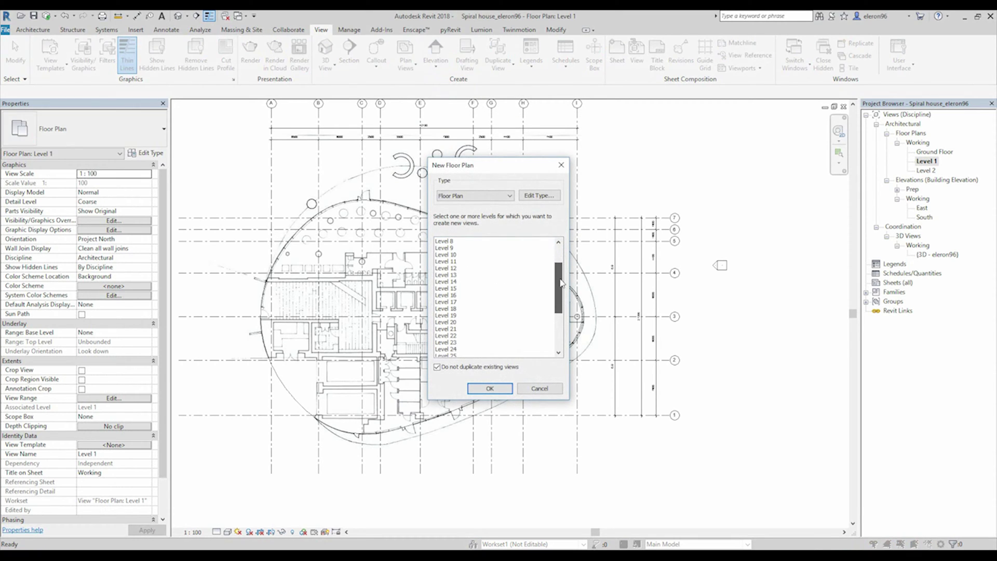
click(453, 288)
drag(563, 299, 564, 319)
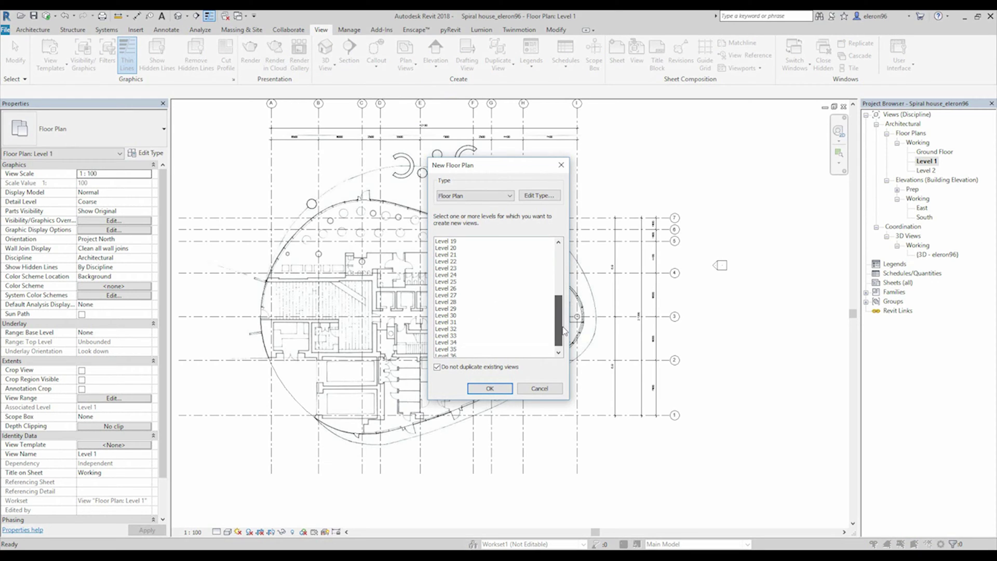
Create the Level 15 and Level 34 plans and reveal them in the Project Browser.
click(489, 390)
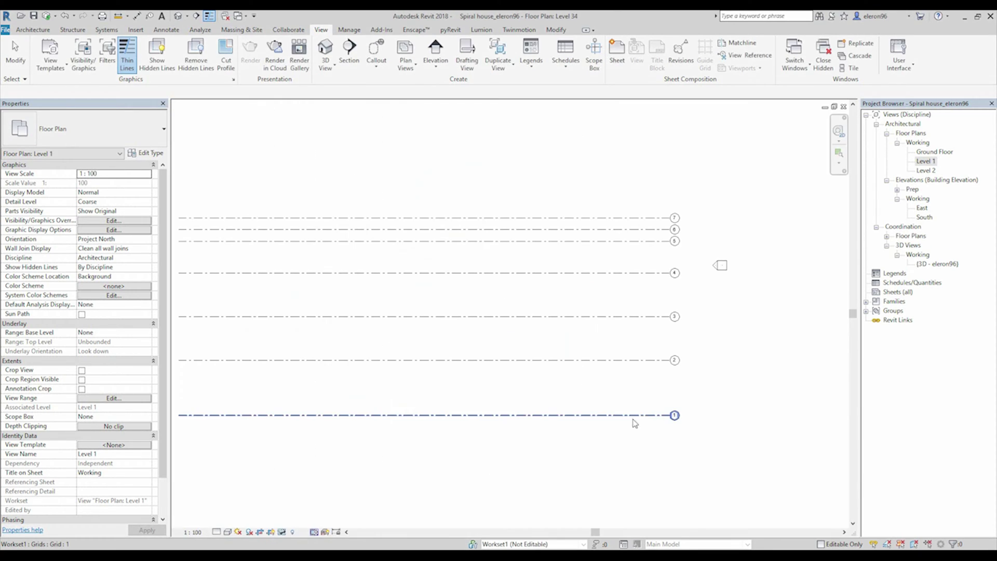
scroll(733, 343, up, 2)
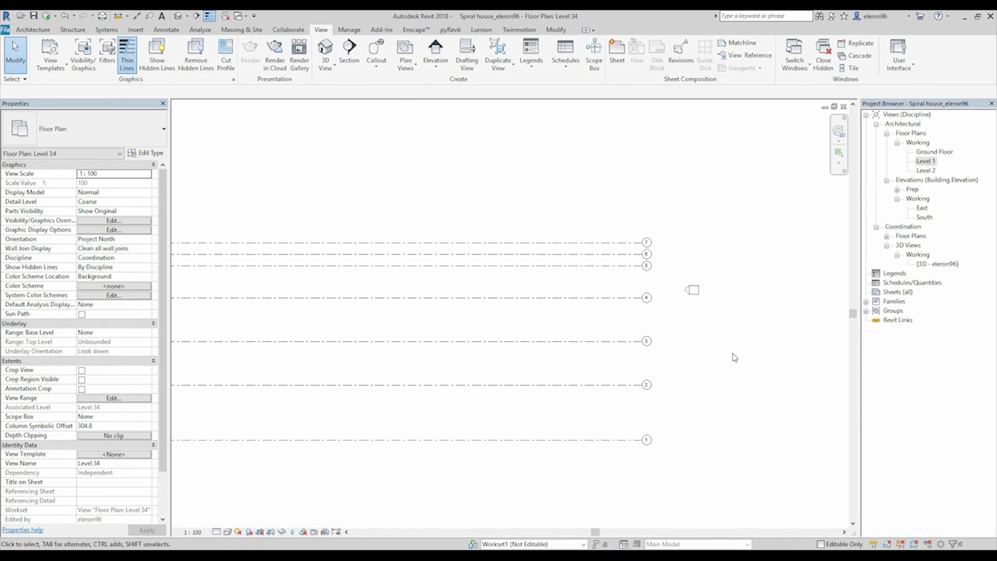
click(898, 189)
click(898, 190)
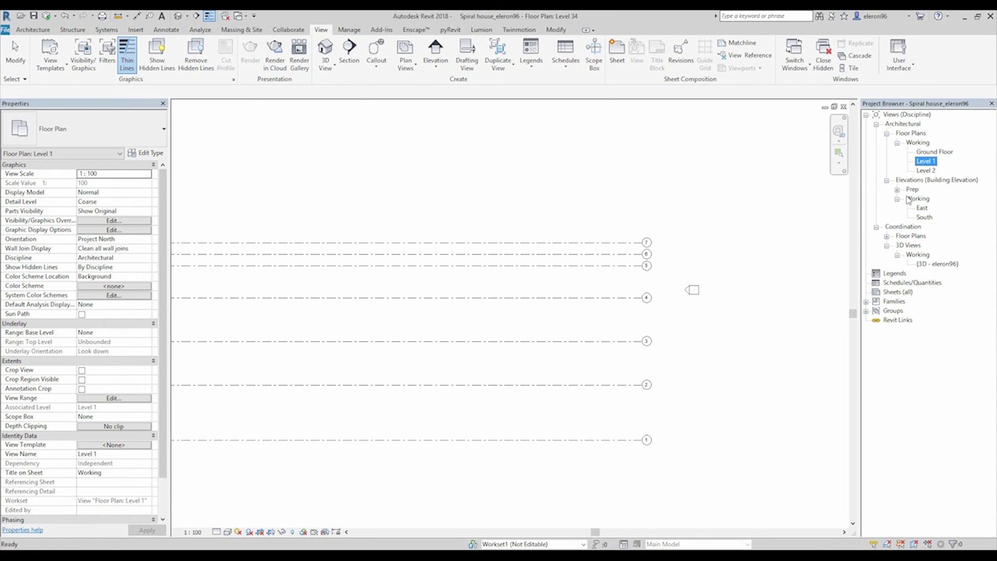
click(886, 237)
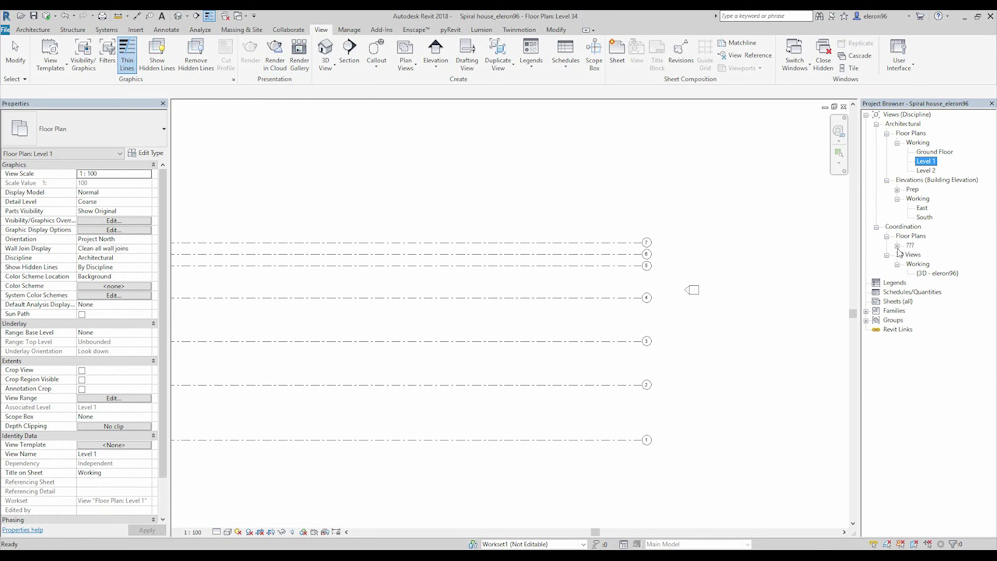
click(897, 246)
Set Title on Sheet to Working for both the Level 15 and Level 34 plans.
double_click(927, 254)
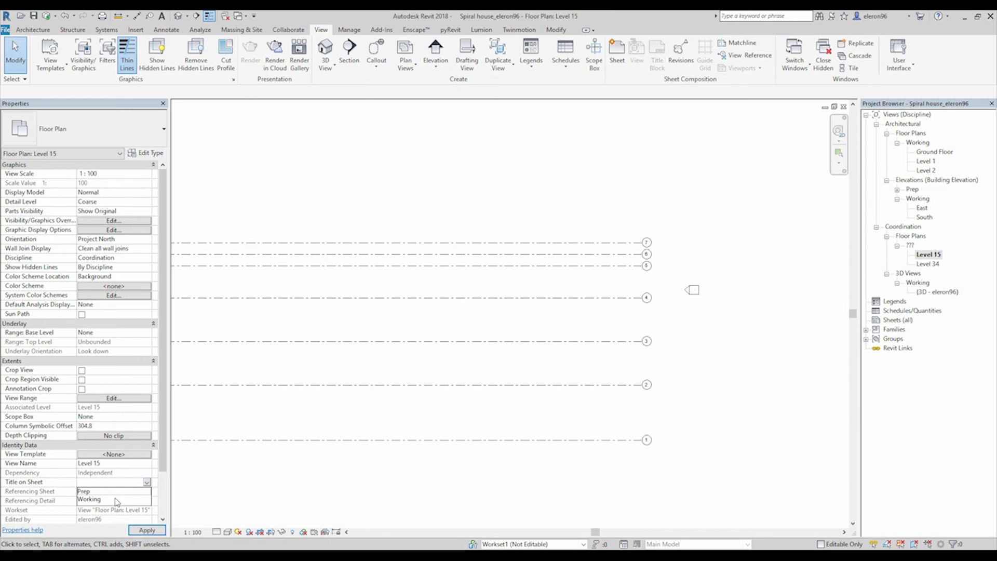
click(102, 499)
click(928, 254)
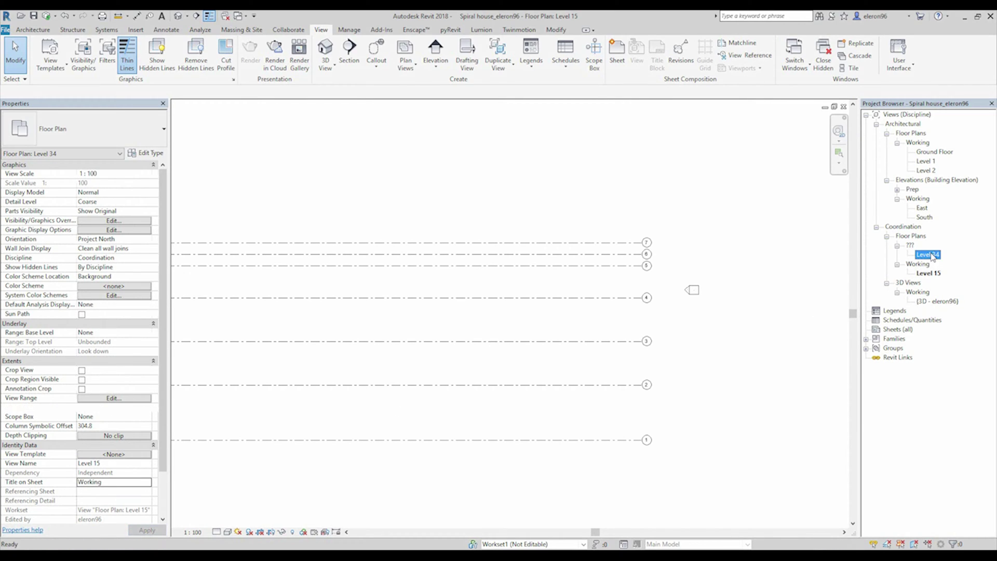
click(146, 483)
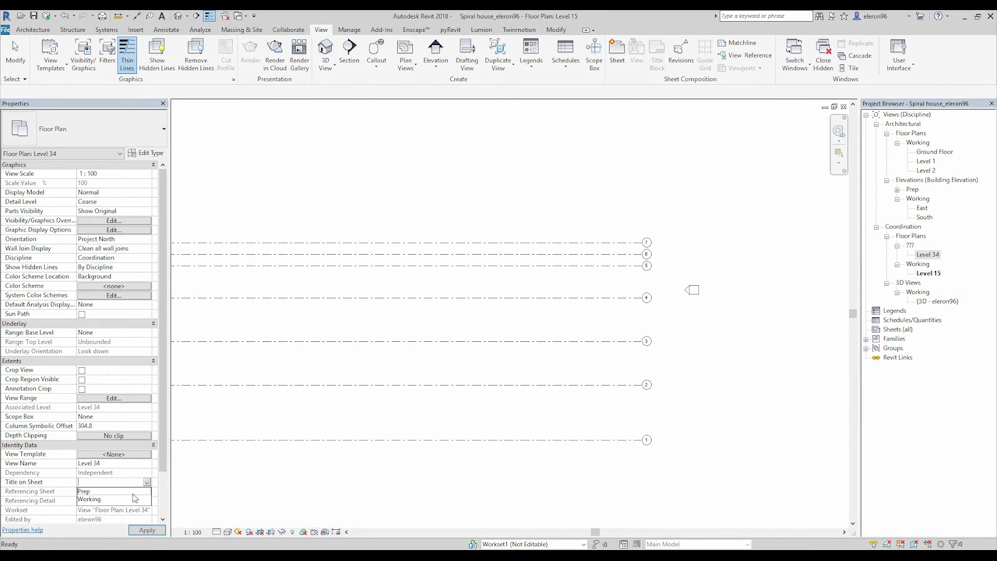
click(100, 499)
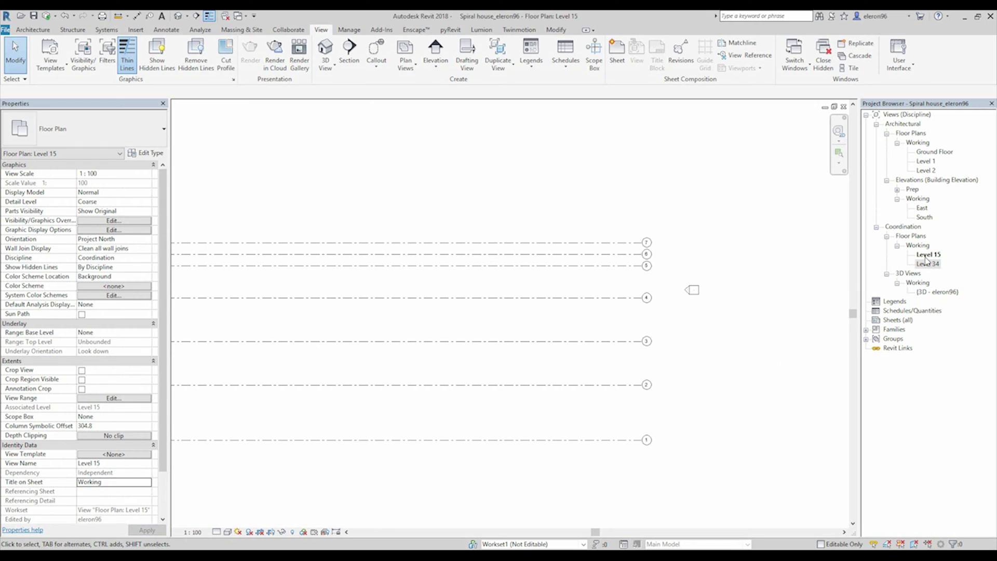
click(928, 255)
double_click(928, 261)
Set the Discipline of the Level 15 and Level 34 plans to Architectural.
click(149, 258)
click(150, 258)
click(104, 267)
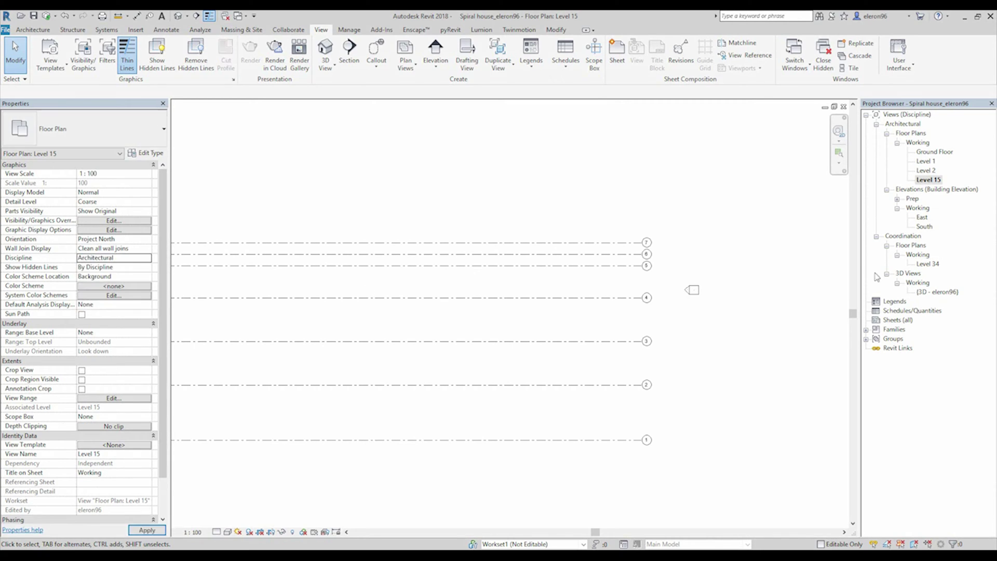
click(929, 266)
click(149, 258)
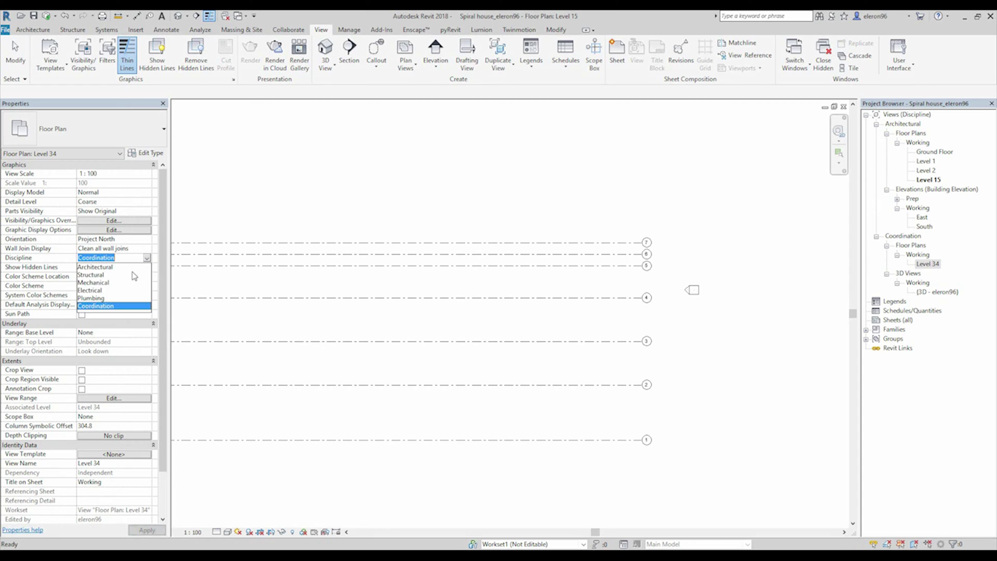
click(99, 267)
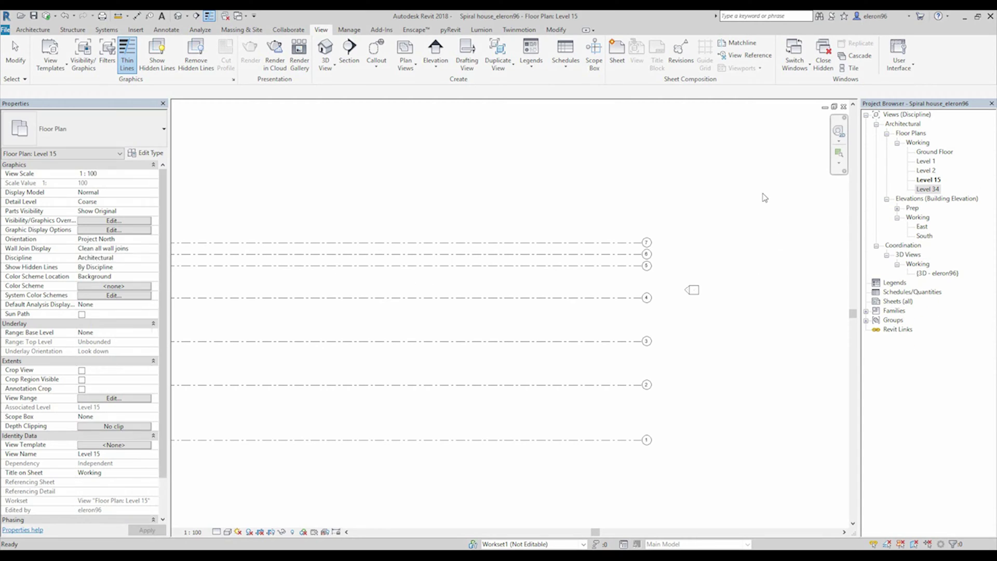
click(933, 179)
middle_drag(376, 198, 539, 271)
scroll(487, 182, down, 5)
scroll(488, 184, up, 5)
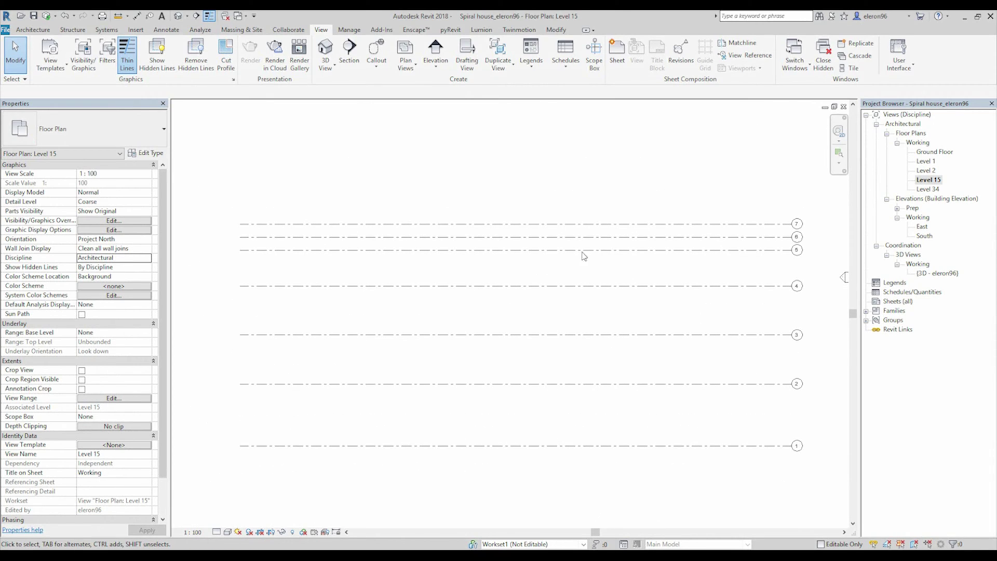
Check the grid lines on the Level 1 and Level 15 floor plans.
double_click(924, 163)
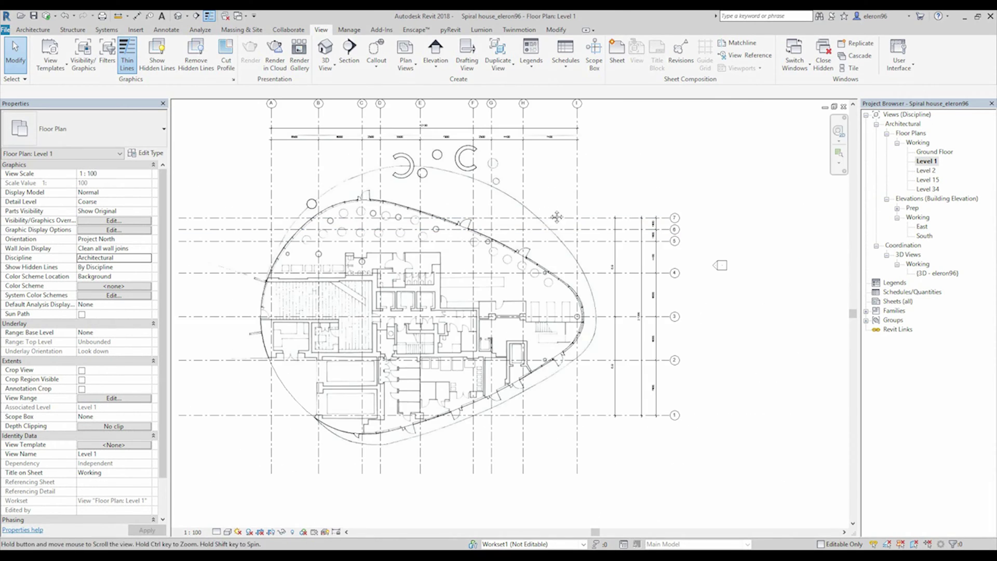
drag(682, 218, 278, 264)
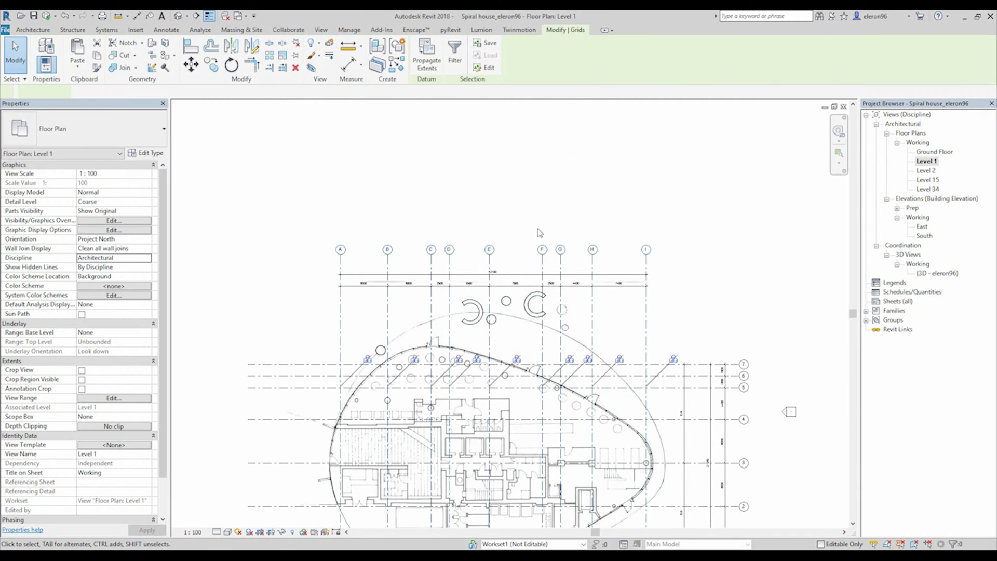
key(Escape)
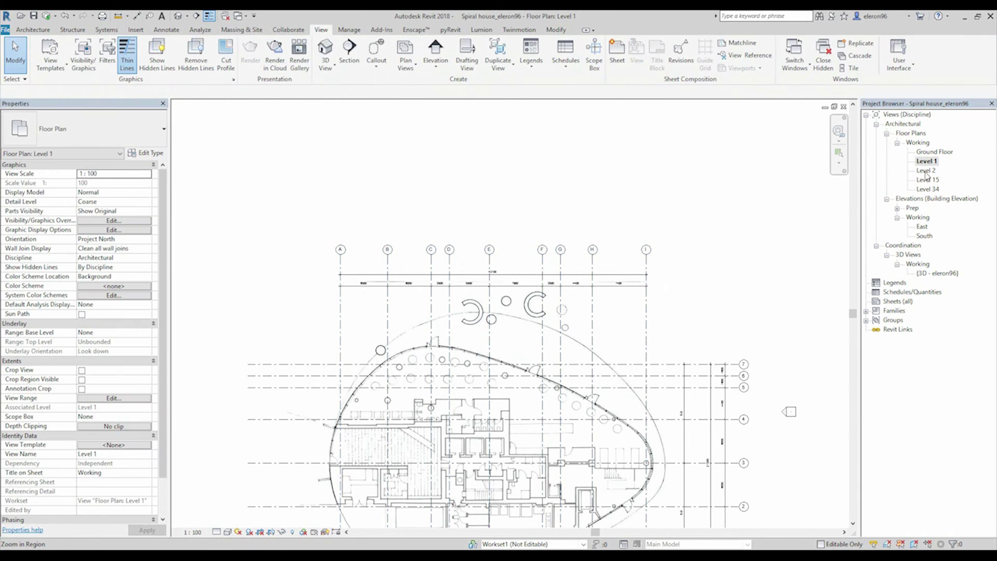
double_click(928, 180)
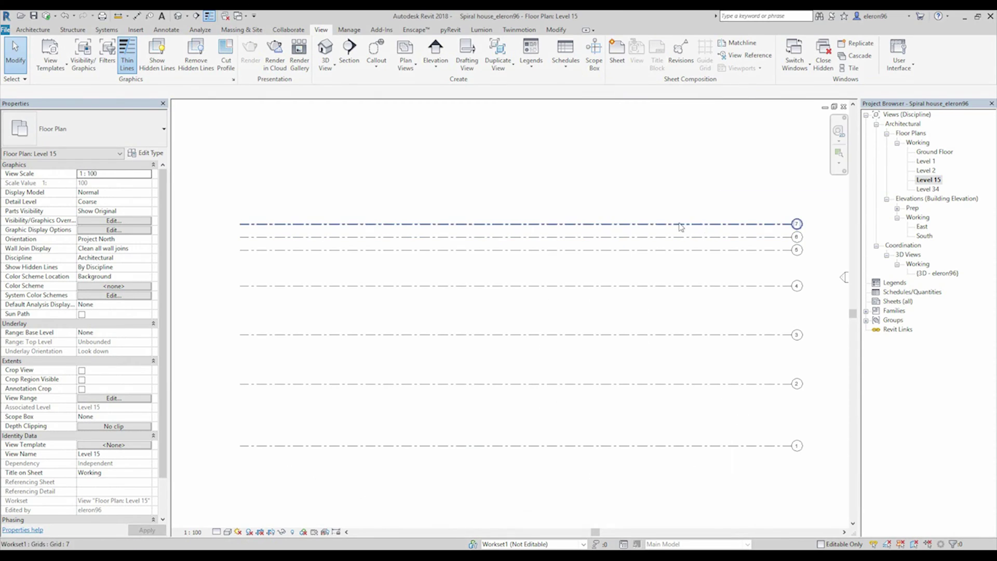
scroll(695, 218, down, 2)
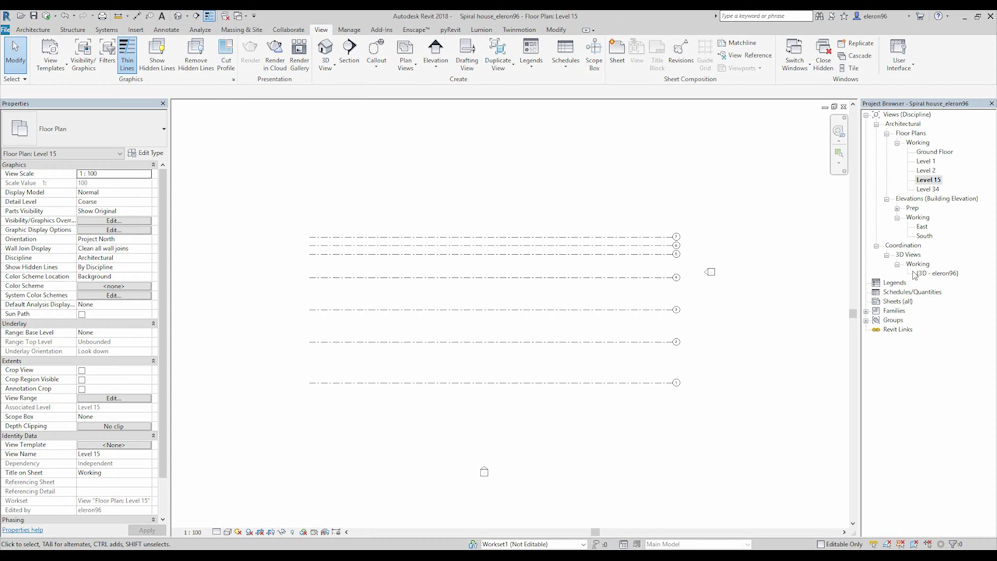
In the South elevation, drag the grid tops from Level 6 up past Level 31 and raise the bubbles.
double_click(925, 236)
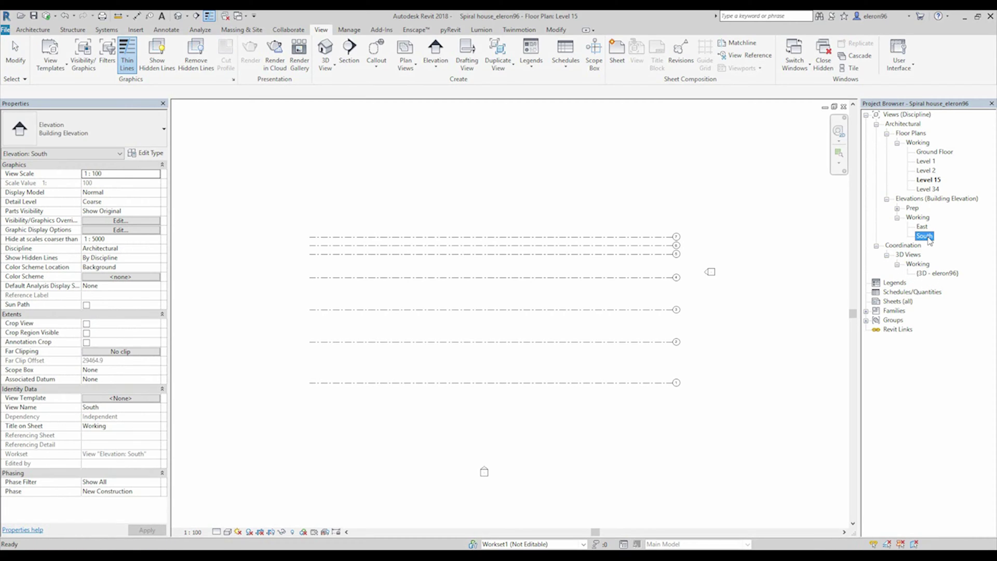
scroll(540, 442, up, 6)
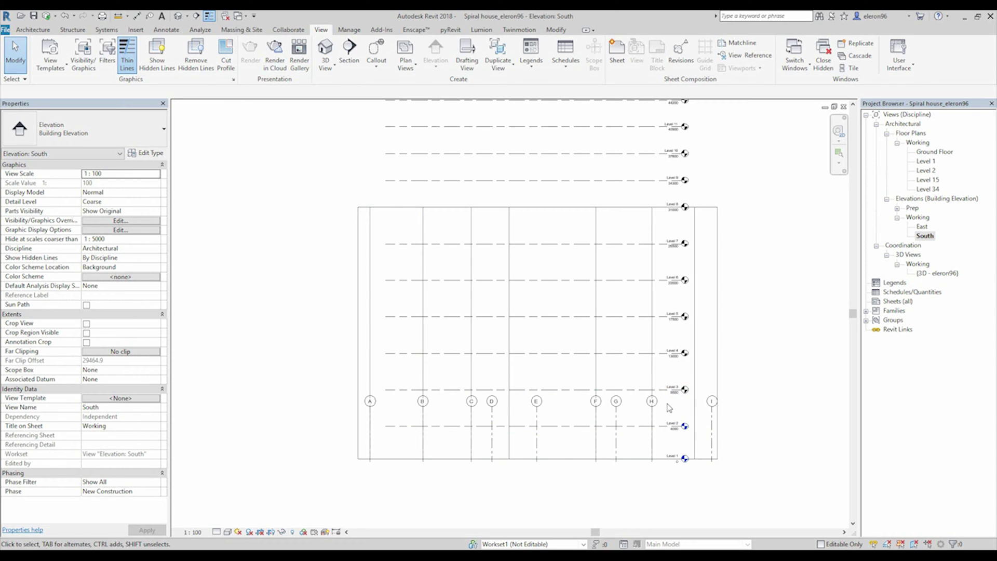
click(615, 403)
scroll(632, 408, down, 4)
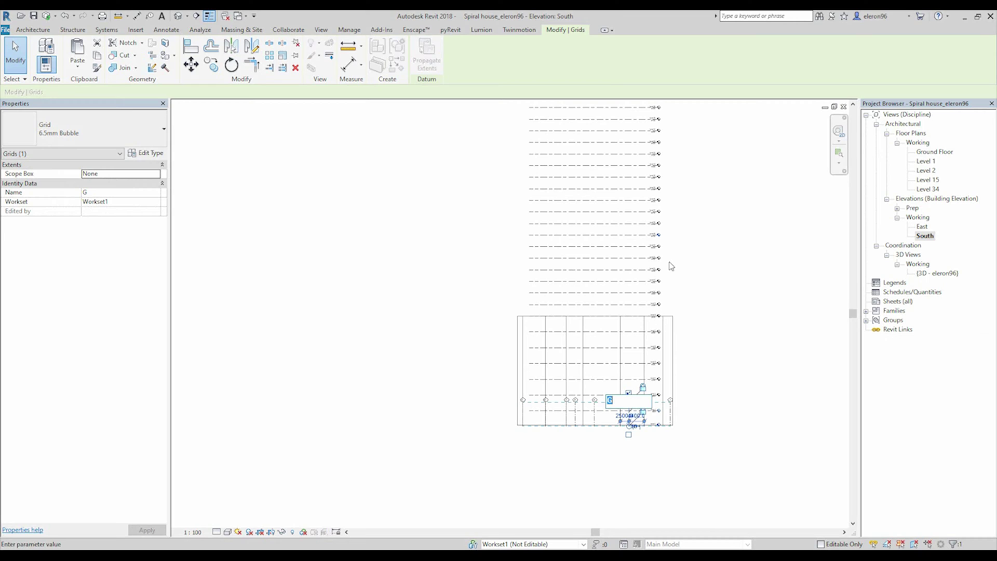
drag(630, 401, 669, 401)
scroll(670, 401, up, 6)
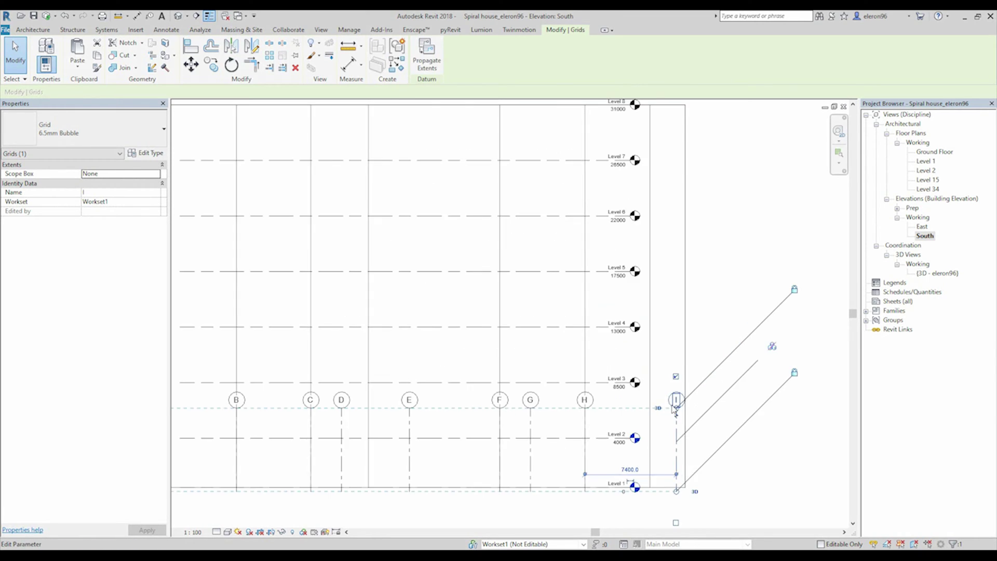
drag(738, 146, 738, 116)
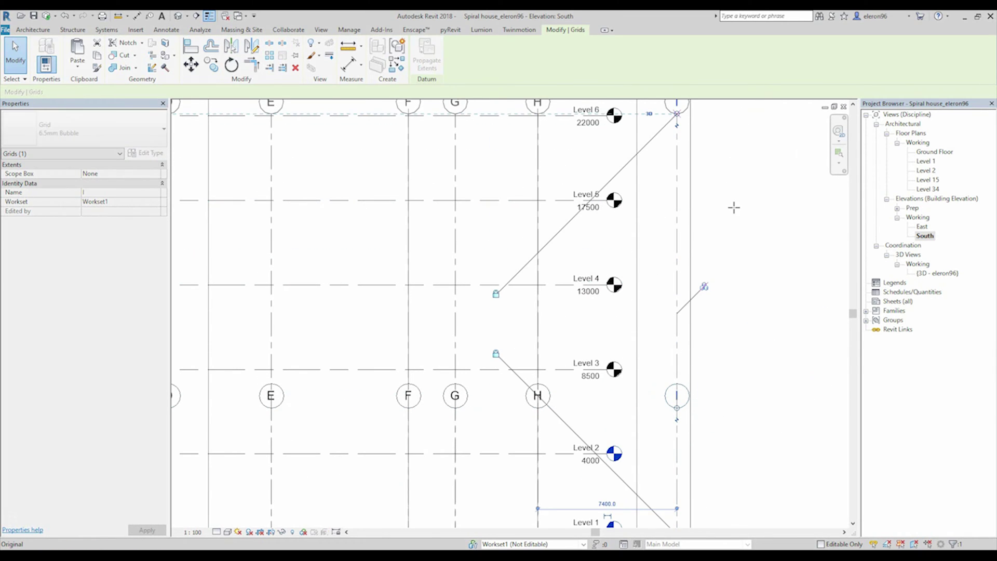
scroll(732, 206, down, 4)
middle_drag(758, 191, 684, 393)
scroll(684, 394, up, 2)
drag(619, 373, 620, 131)
middle_drag(686, 190, 683, 453)
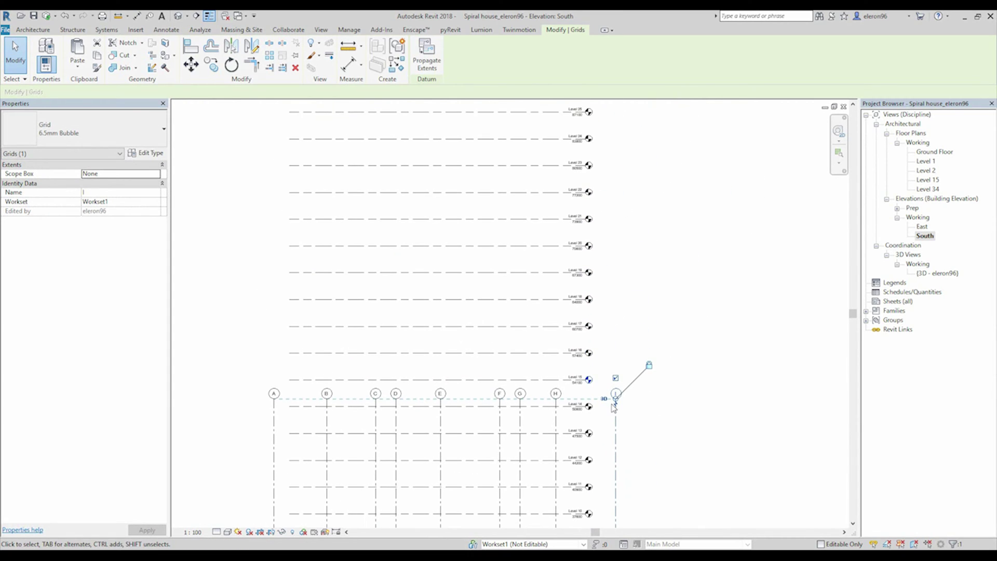
drag(615, 398, 683, 127)
middle_drag(673, 168, 691, 392)
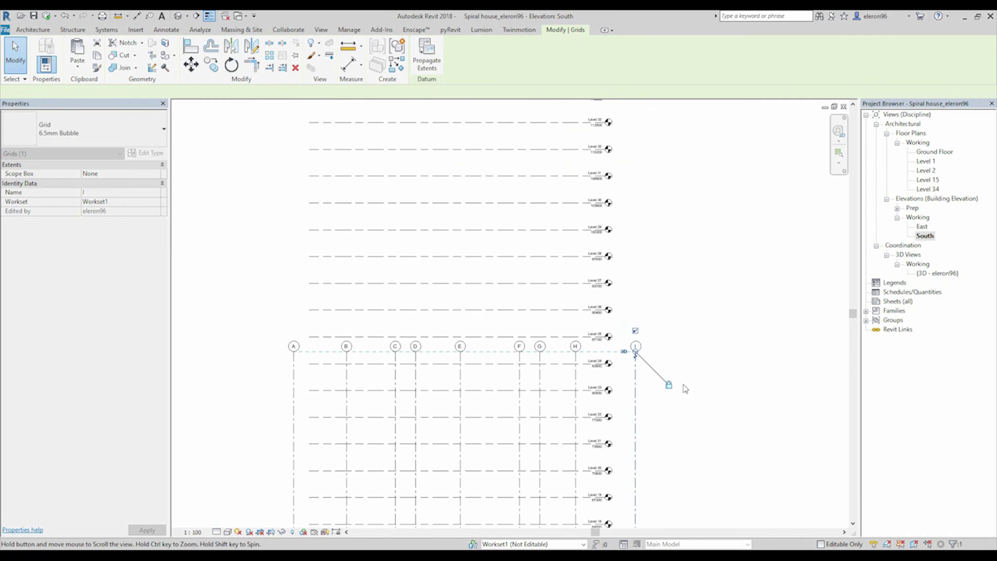
drag(636, 352, 683, 165)
middle_drag(689, 252, 694, 455)
drag(642, 366, 640, 165)
key(Escape)
Go from the Level 15 plan to the East elevation and zoom in near Level 8.
double_click(918, 180)
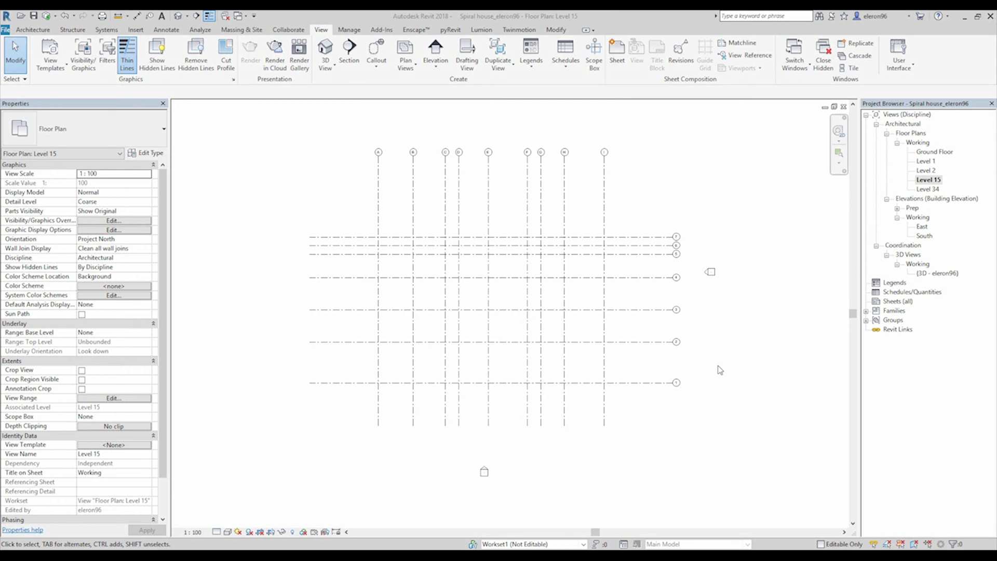
double_click(923, 227)
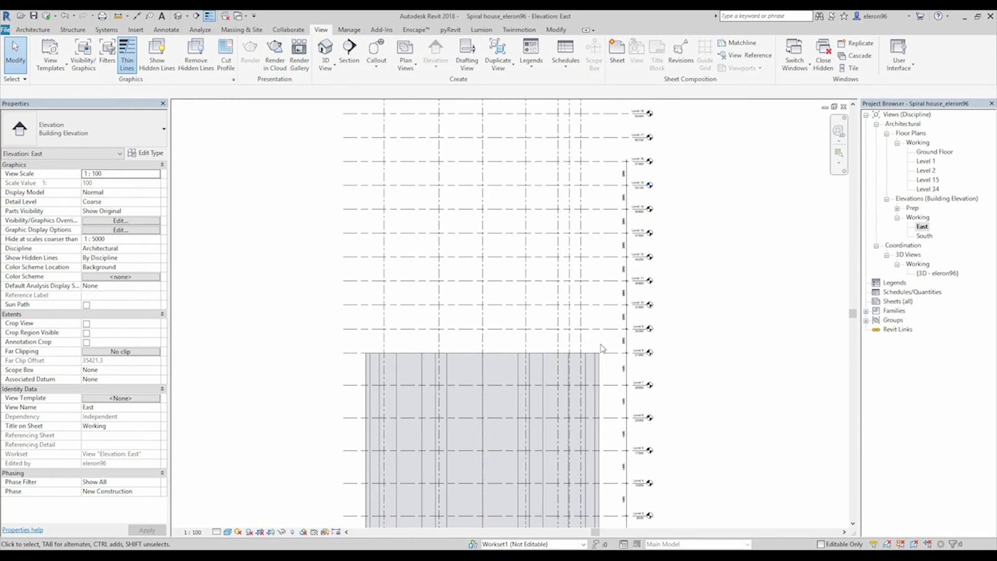
scroll(601, 348, up, 4)
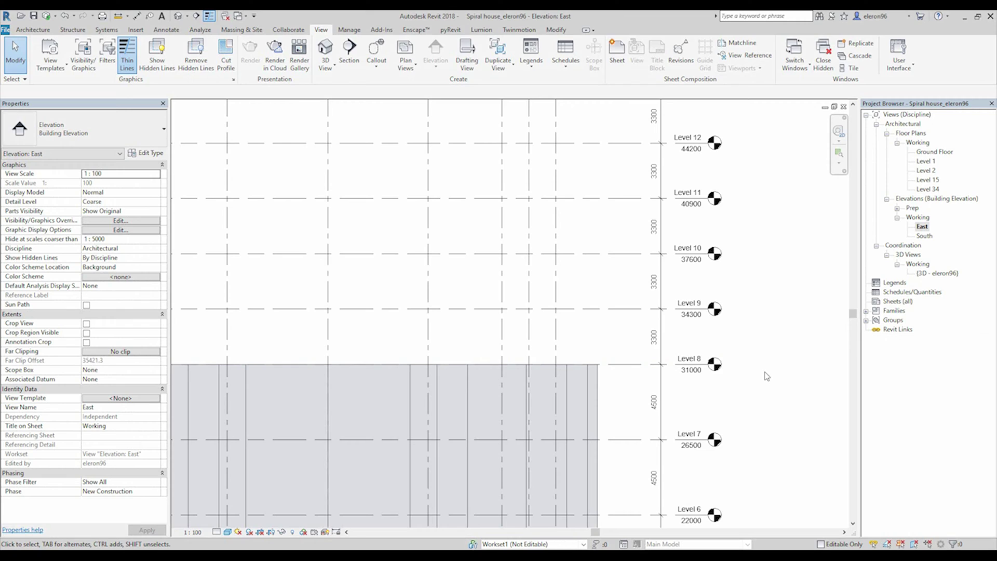
Create a new floor plan for Level 8 and select it in the Project Browser.
click(416, 65)
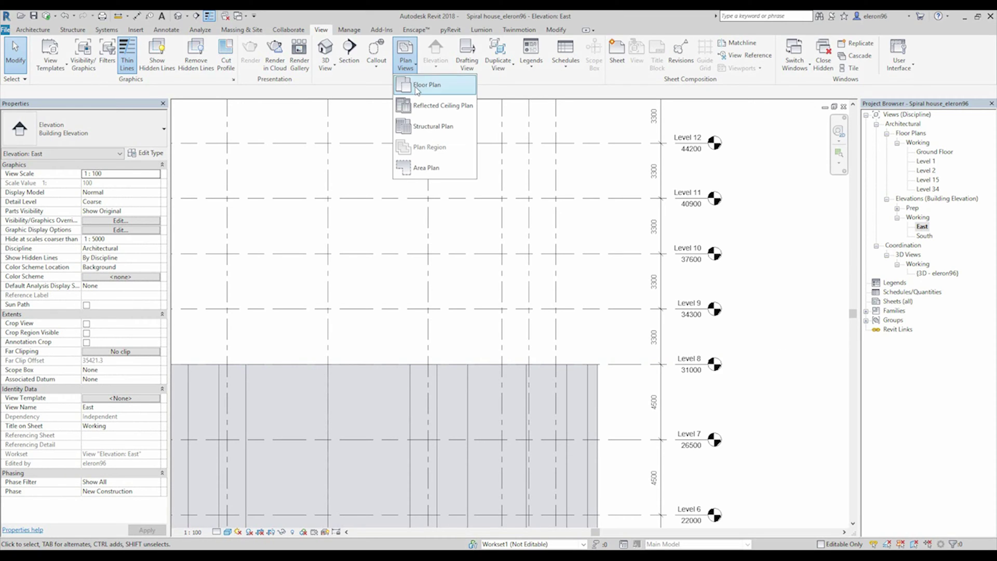
click(418, 82)
click(446, 275)
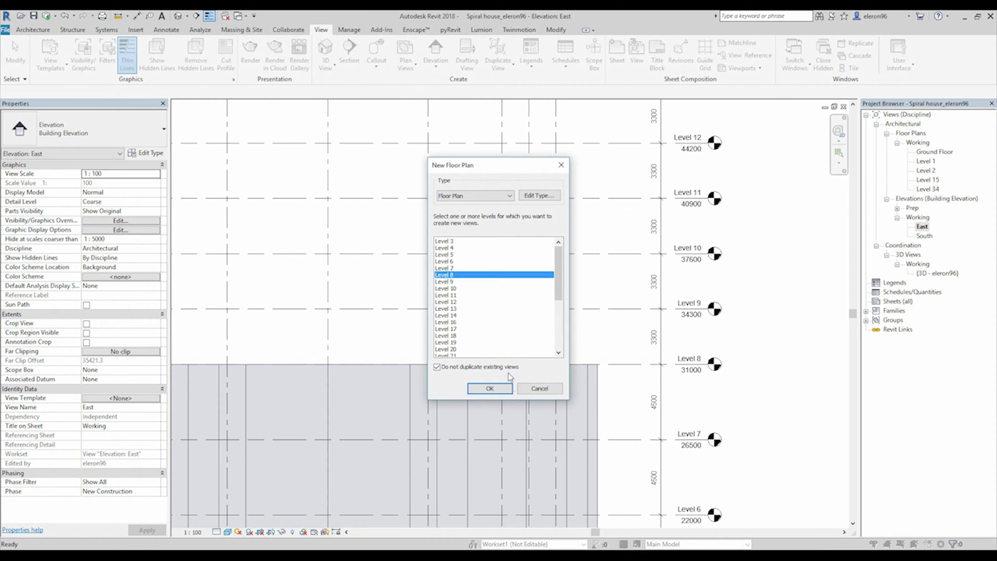
click(506, 392)
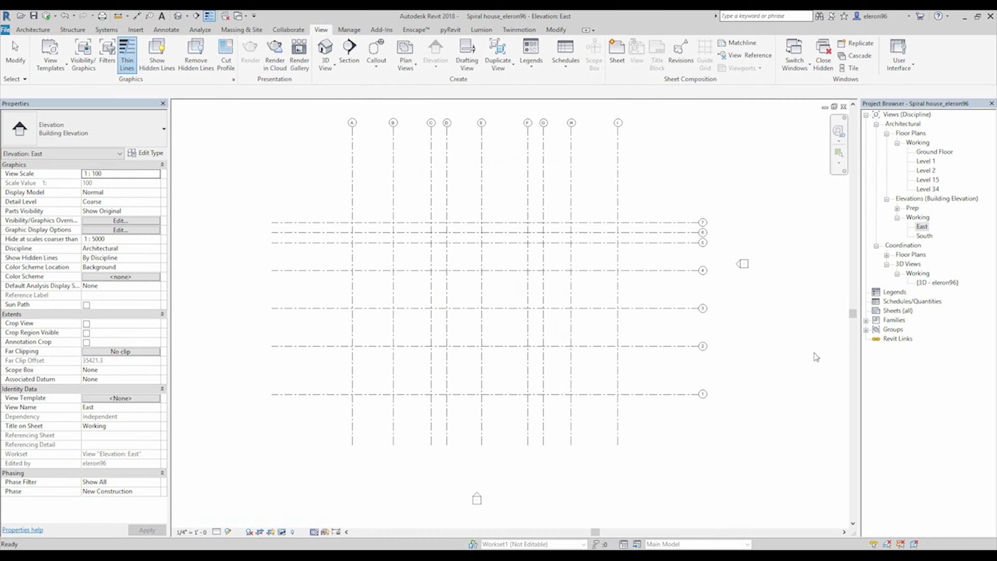
click(886, 255)
click(897, 264)
click(925, 274)
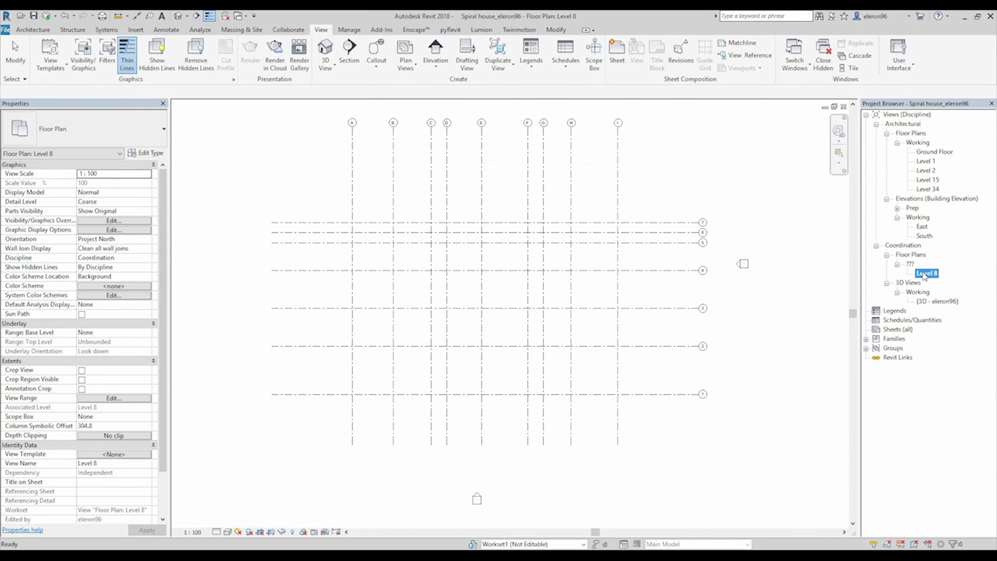
Set the Level 8 plan's Discipline to Architectural and Title on Sheet to Working.
click(111, 258)
click(112, 258)
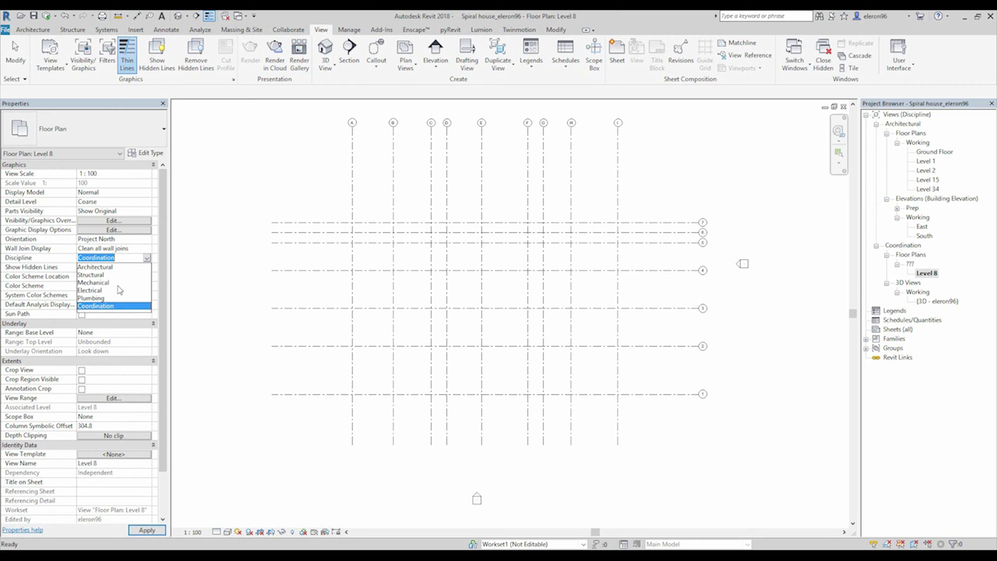
click(107, 268)
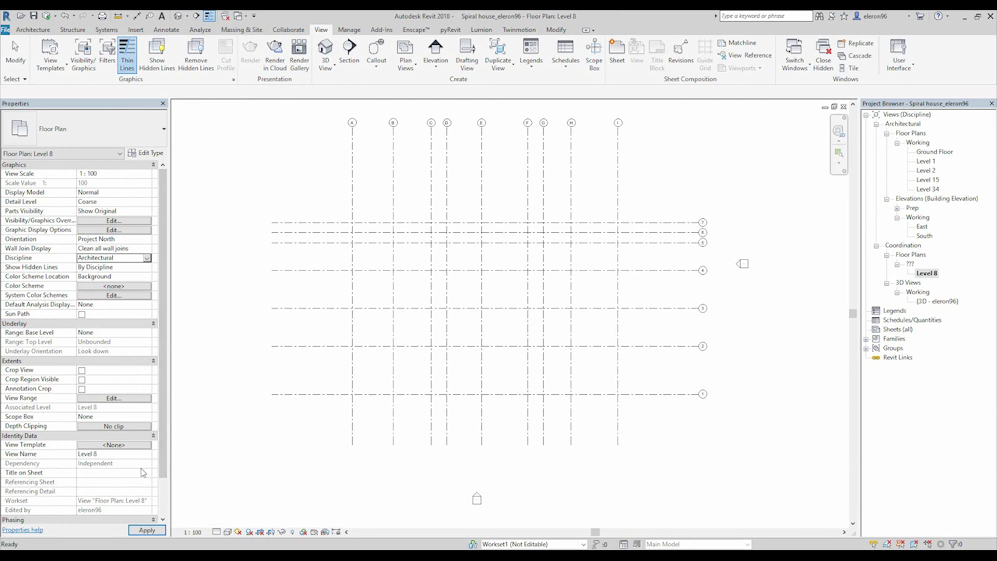
click(149, 474)
click(100, 491)
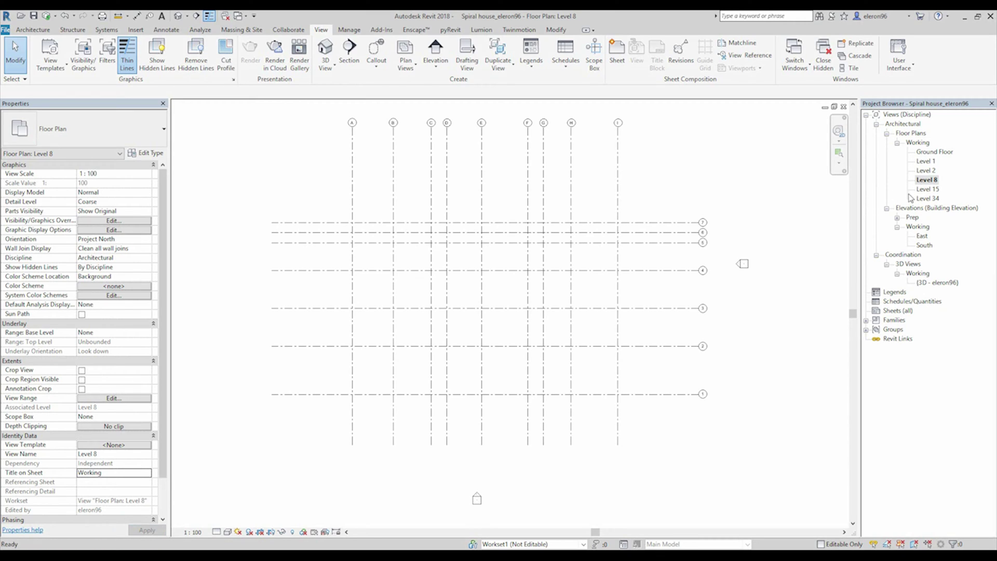
mouse_move(364, 262)
middle_down()
mouse_move(356, 287)
mouse_move(363, 276)
middle_up()
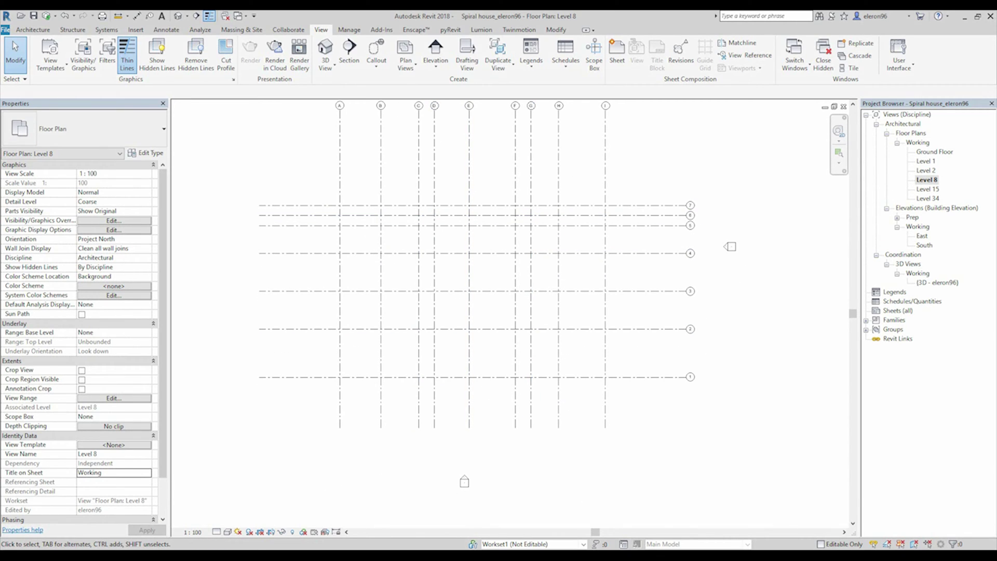
Preview Level 1.jpg from the 6.Photos folder, then drag it into the Level 8 plan.
mouse_move(242, 555)
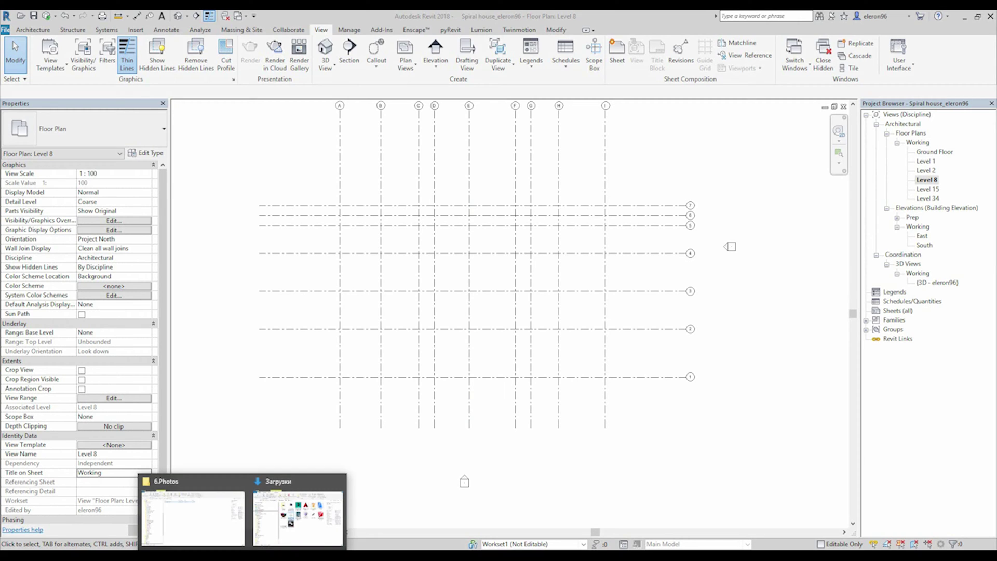
click(221, 528)
click(247, 134)
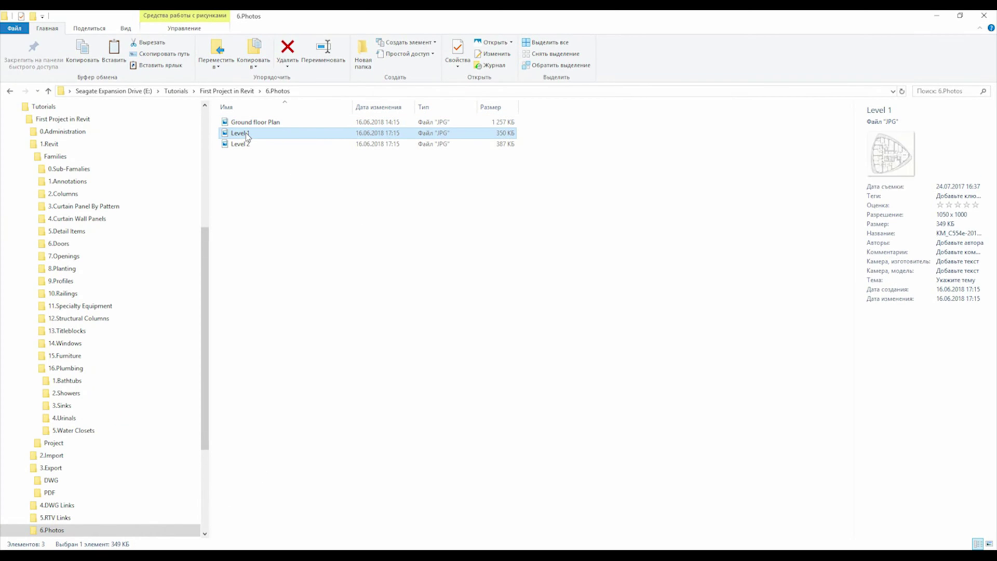
double_click(240, 134)
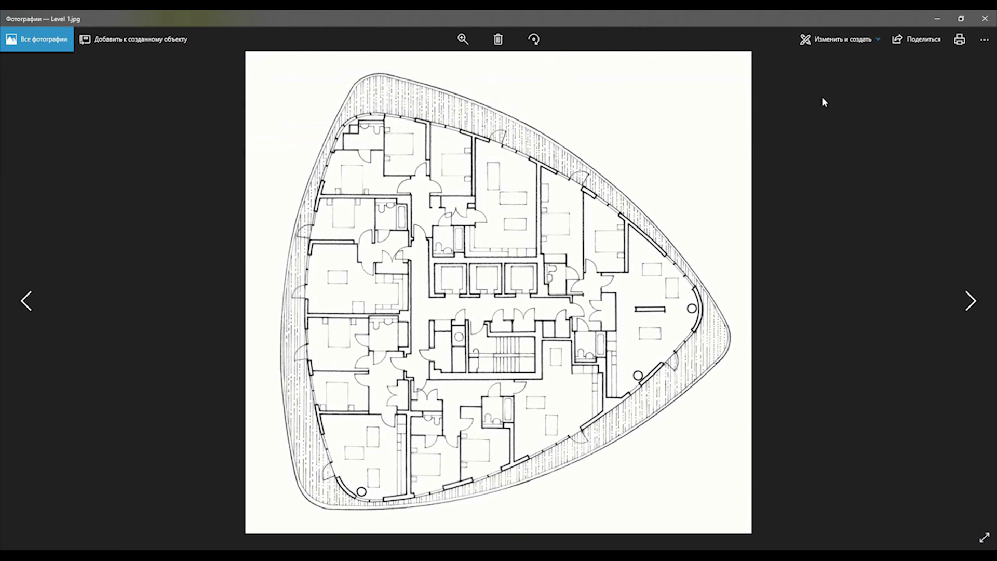
click(981, 19)
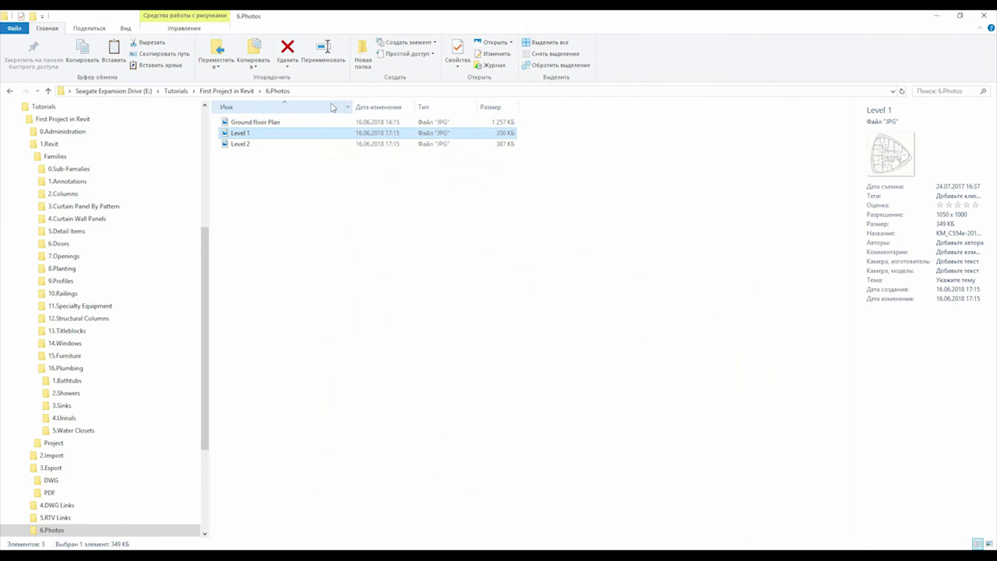
drag(240, 132, 453, 278)
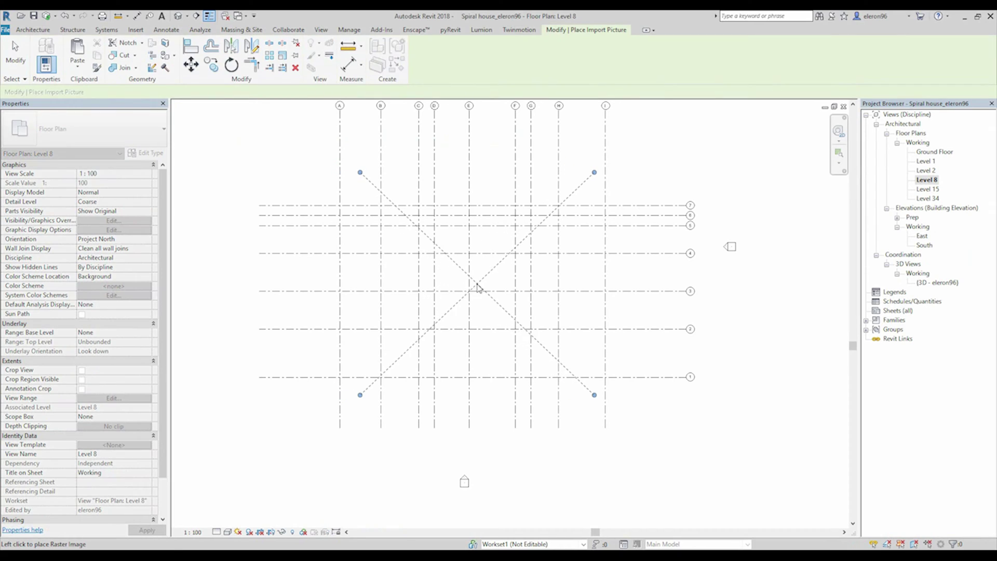
Place the Level 1.jpg image over the Level 8 grid and zoom to its central core.
click(453, 285)
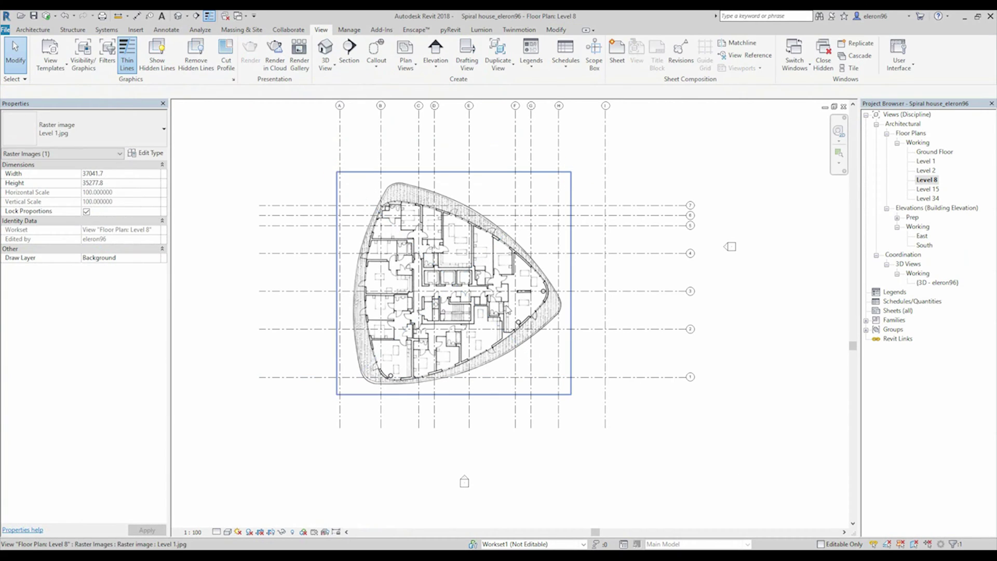
scroll(462, 348, up, 2)
scroll(462, 365, up, 3)
click(460, 375)
middle_drag(471, 421, 530, 351)
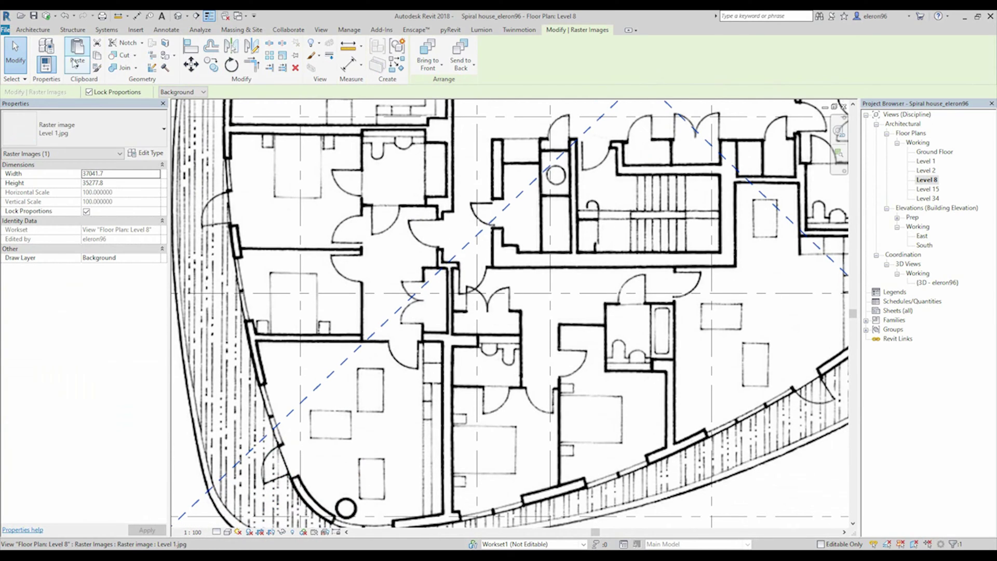
Start an Architecture Model Line over the image's walls.
click(33, 30)
click(429, 55)
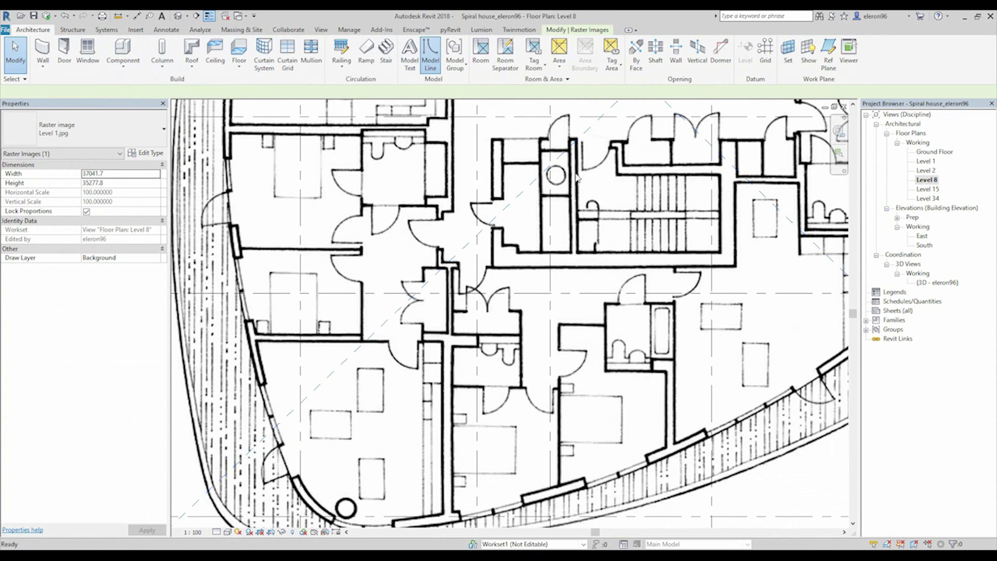
scroll(517, 189, up, 5)
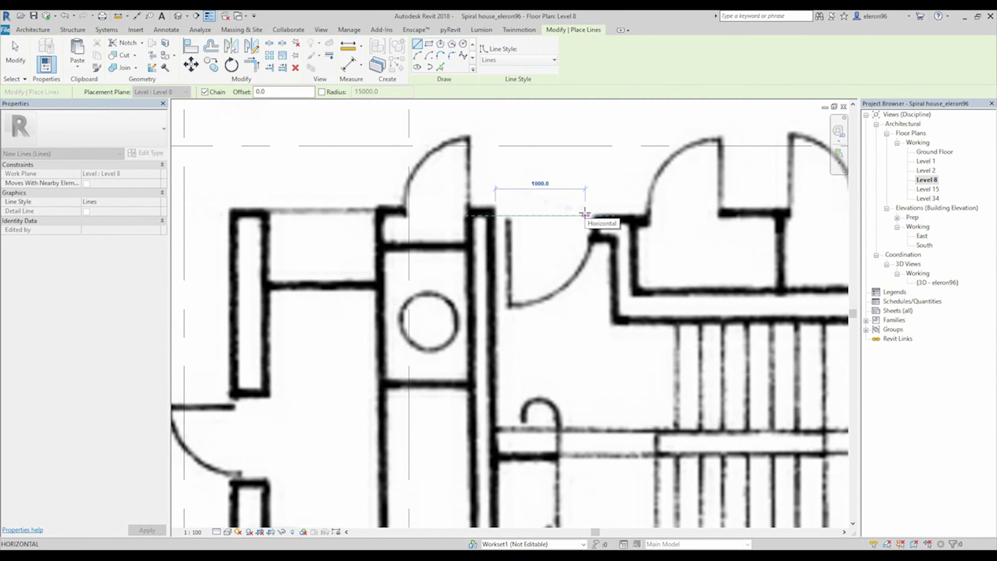
key(Escape)
click(649, 220)
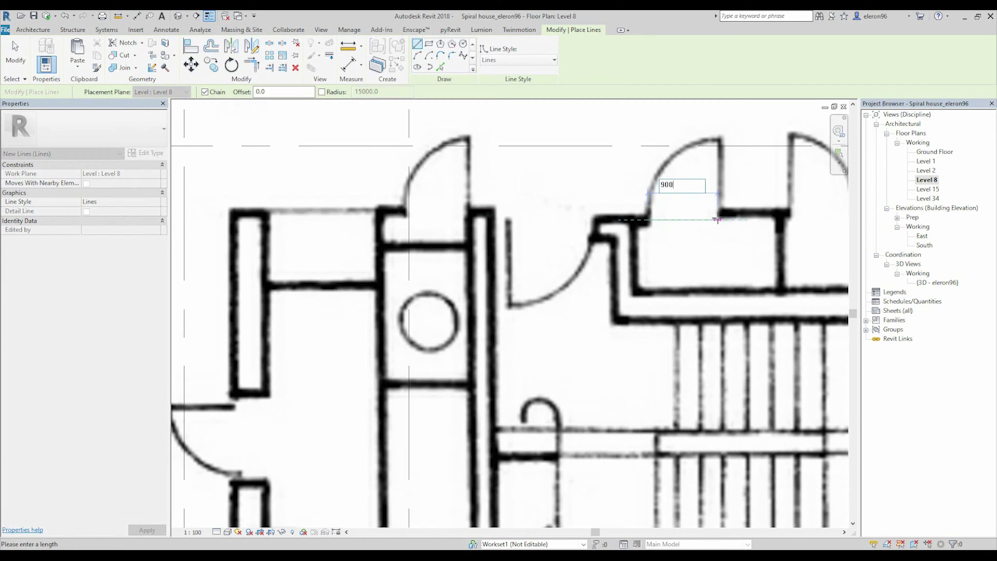
key(Return)
key(Escape)
key(Escape)
click(562, 208)
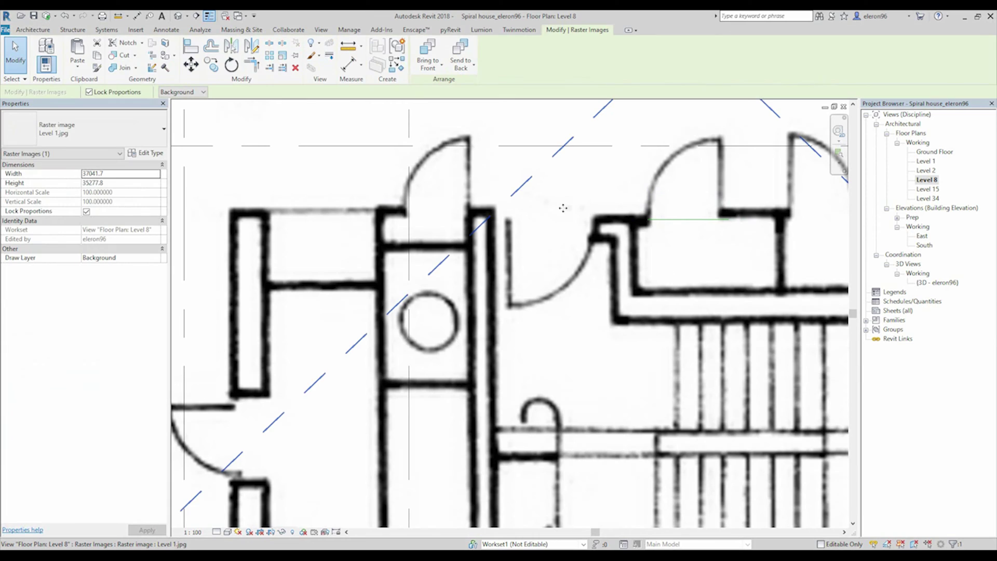
click(269, 56)
click(648, 220)
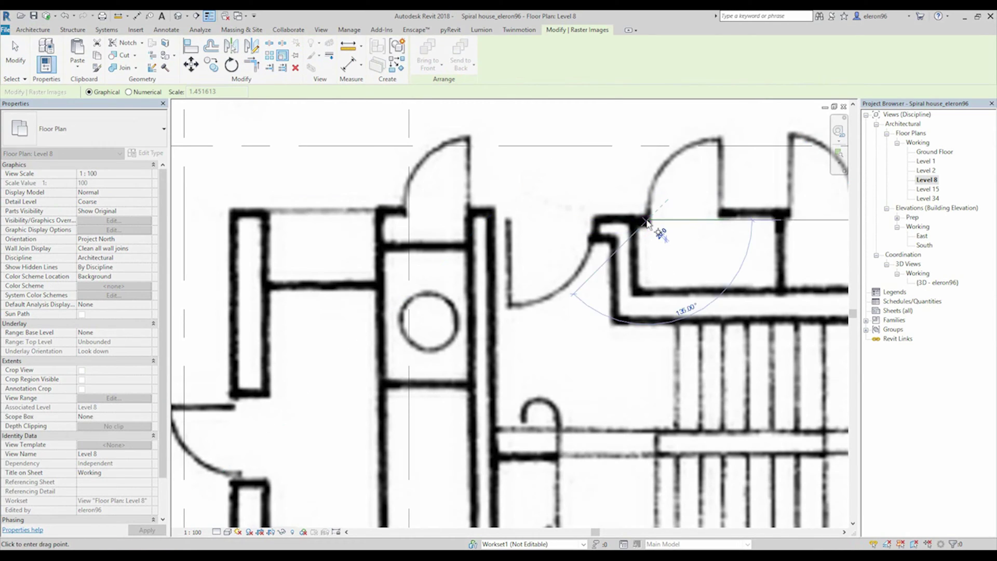
click(719, 220)
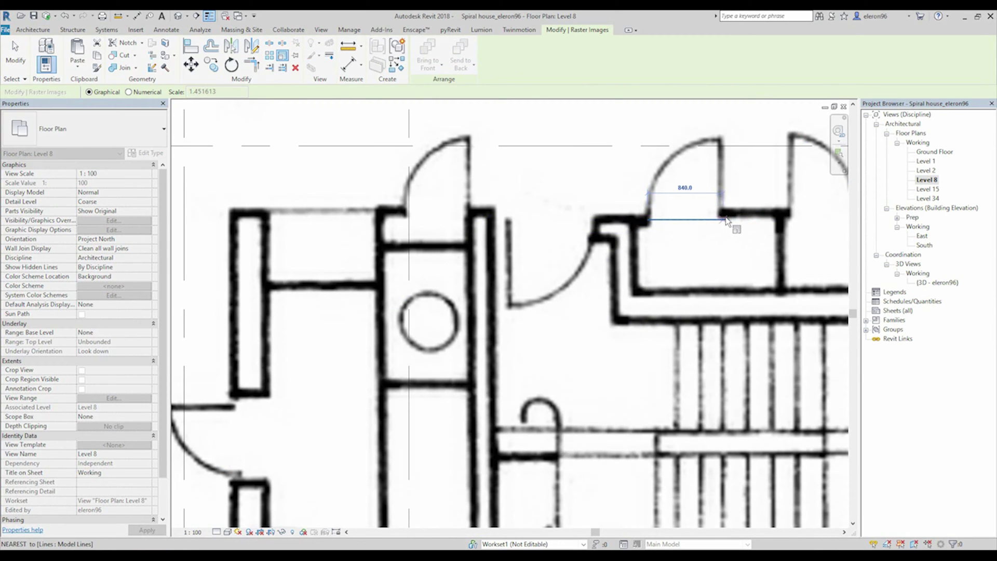
click(728, 220)
key(Escape)
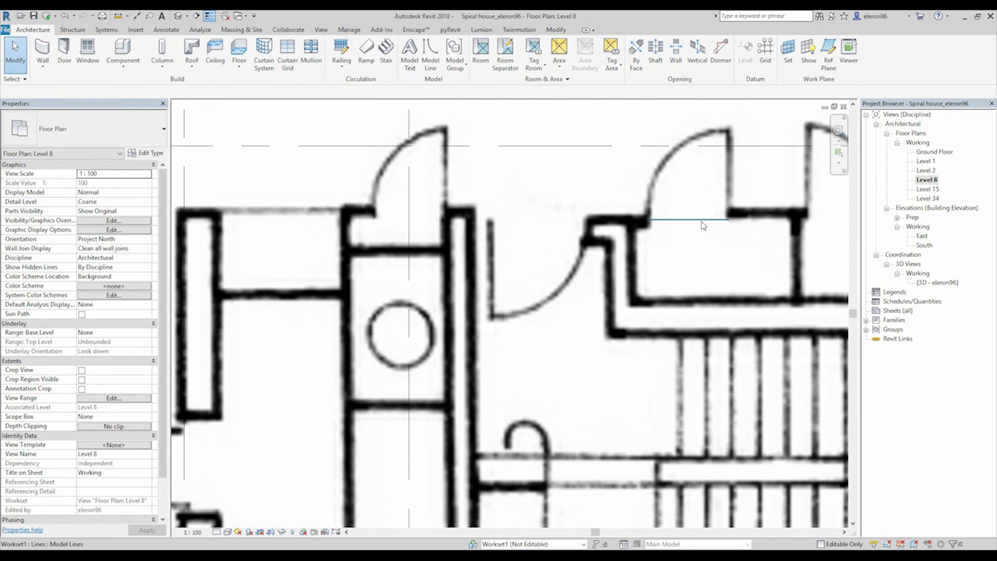
scroll(680, 223, down, 5)
scroll(551, 300, up, 3)
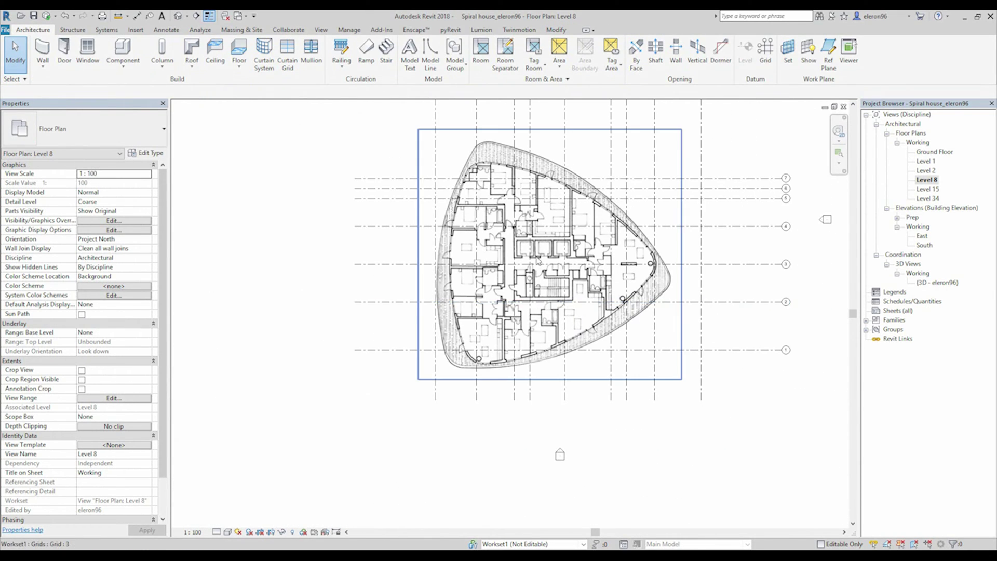
click(555, 300)
scroll(550, 299, down, 3)
Drag the floor-plan image aside, below and right of the grids.
drag(551, 294, 741, 414)
middle_drag(528, 408, 452, 424)
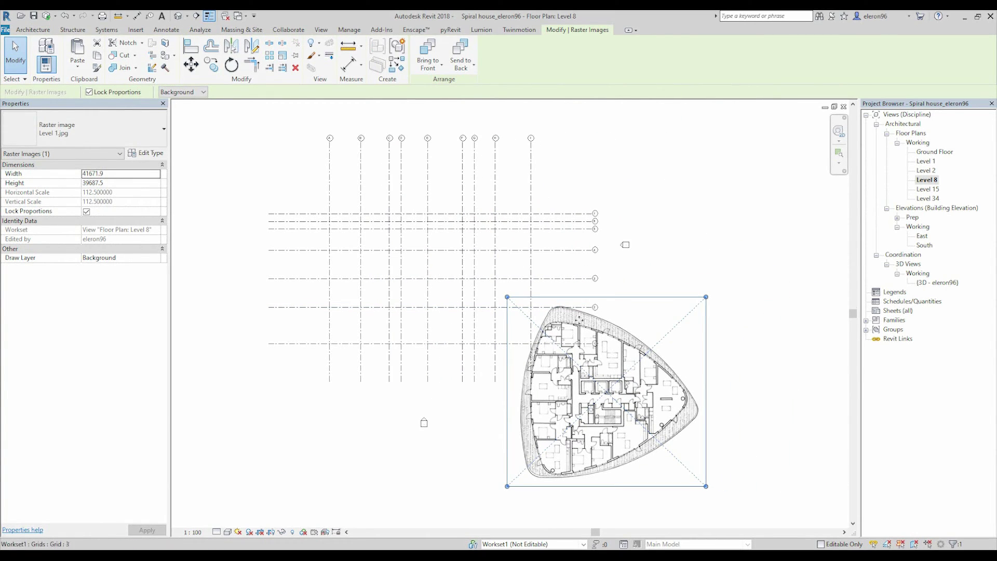
click(743, 322)
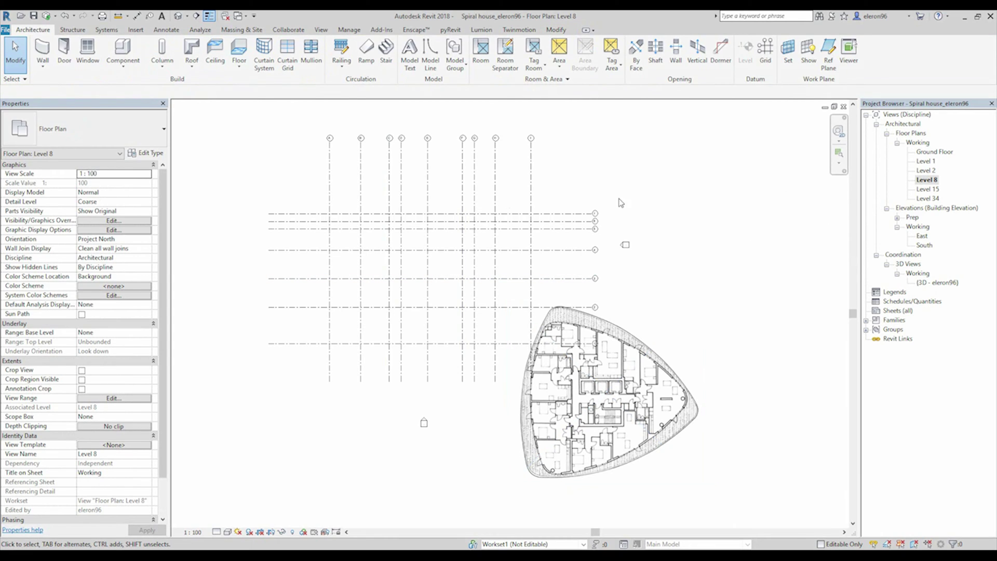
Set the Level 8 plan's underlay base level to Level 1.
click(927, 180)
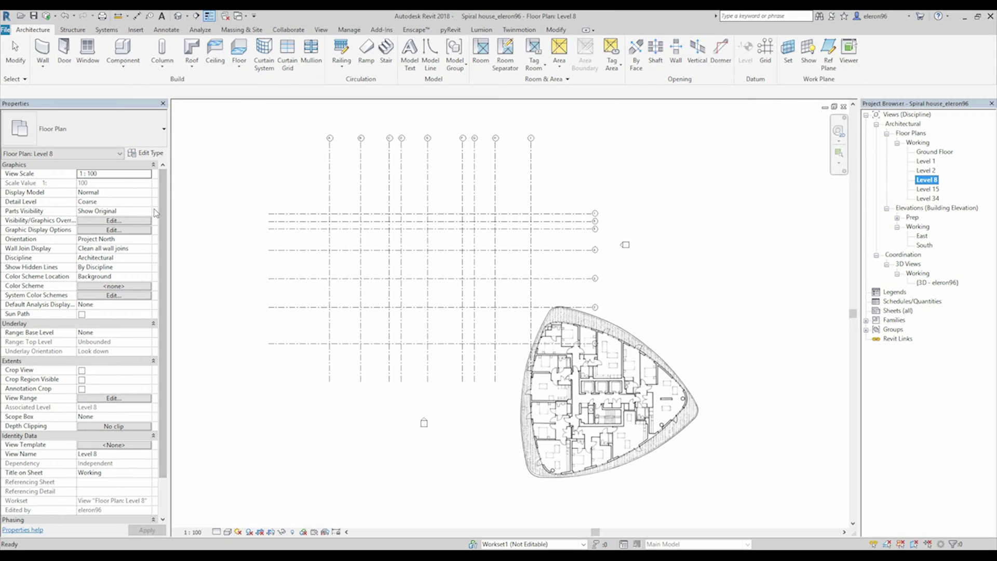
click(165, 217)
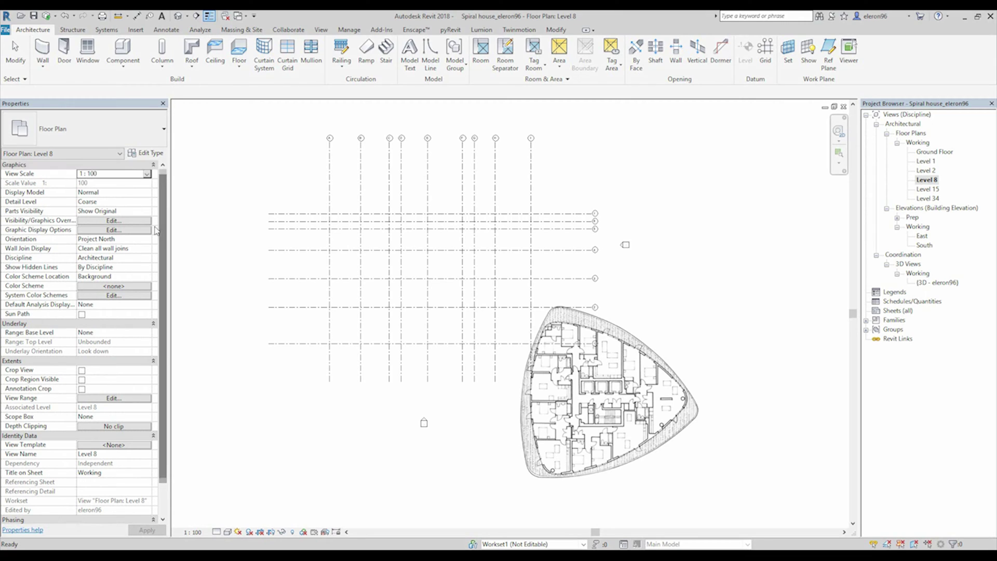
click(136, 333)
click(147, 333)
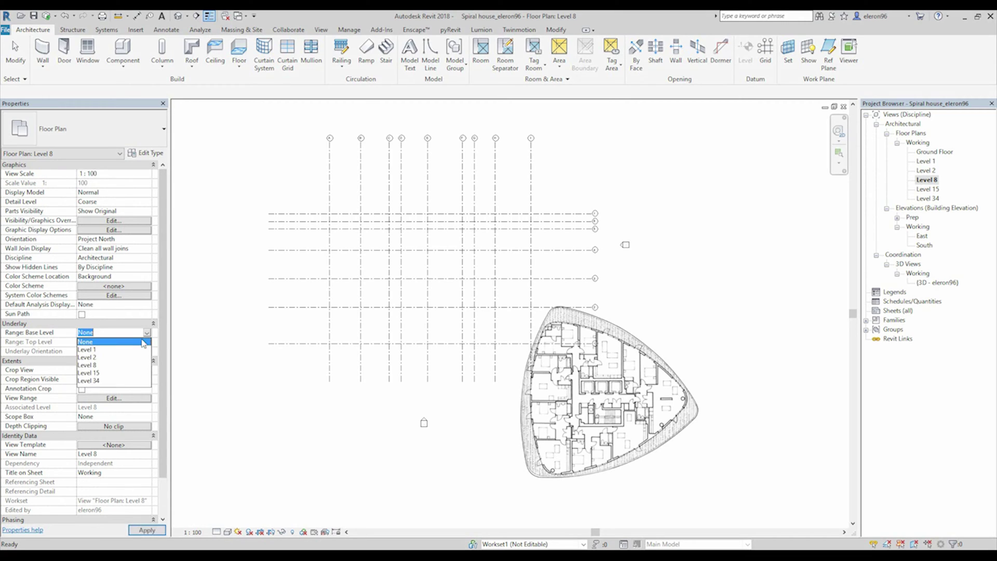
click(87, 351)
click(146, 530)
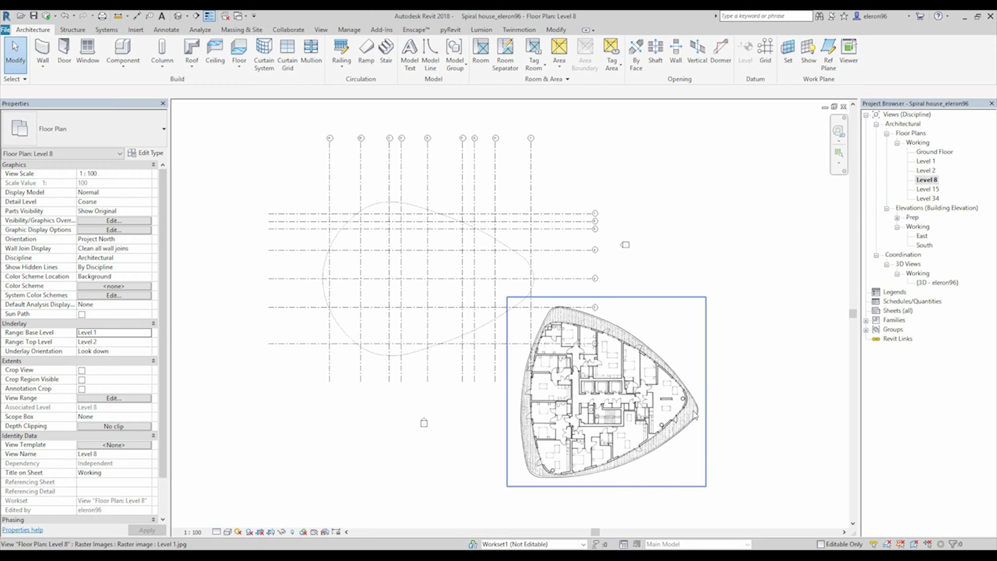
Move the floor-plan image back up-left over the grids.
drag(688, 414, 476, 300)
click(675, 398)
click(783, 359)
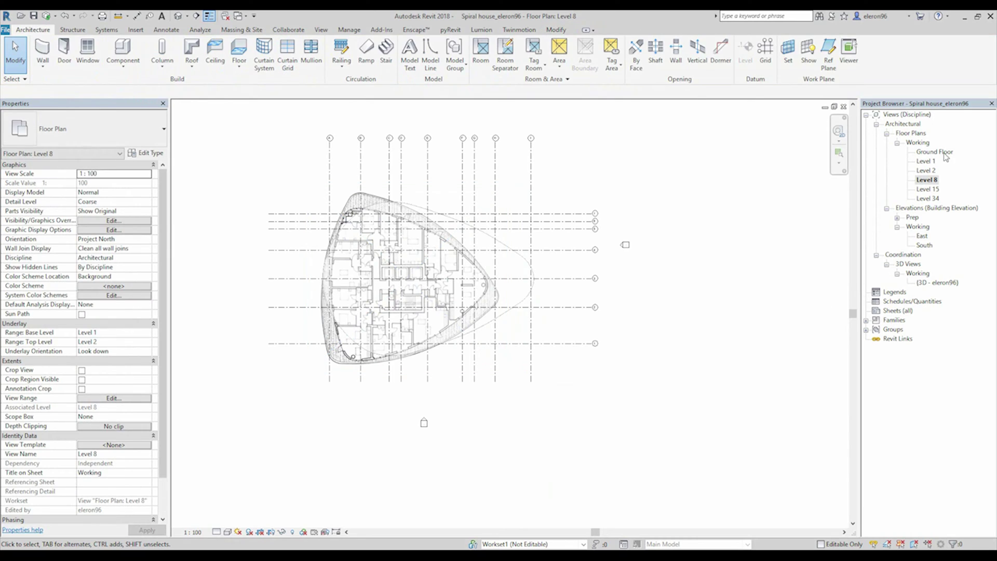
On Level 1, draw a six-segment model-line outline around the stair core, then reopen Level 8.
double_click(926, 161)
scroll(533, 349, down, 2)
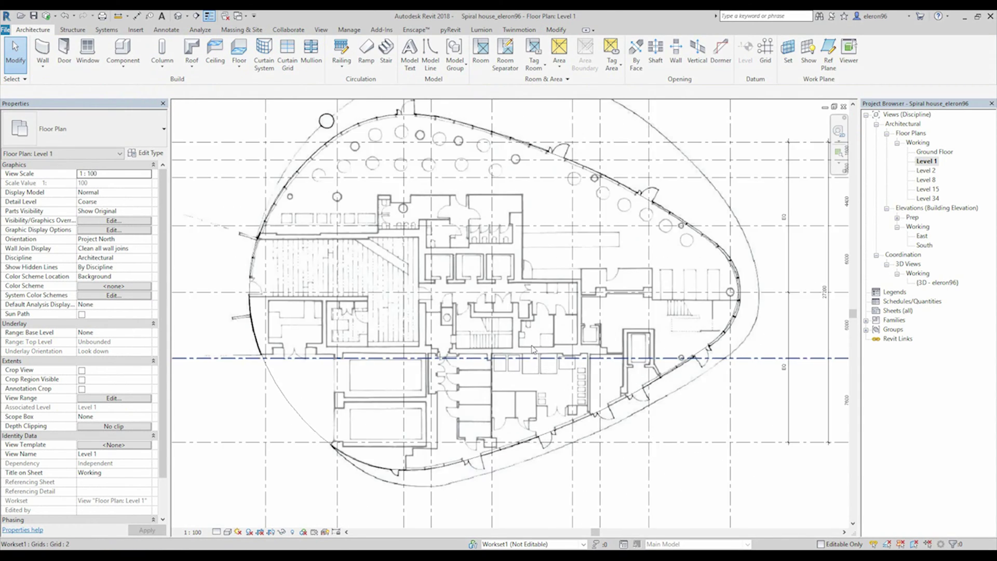
scroll(497, 317, up, 4)
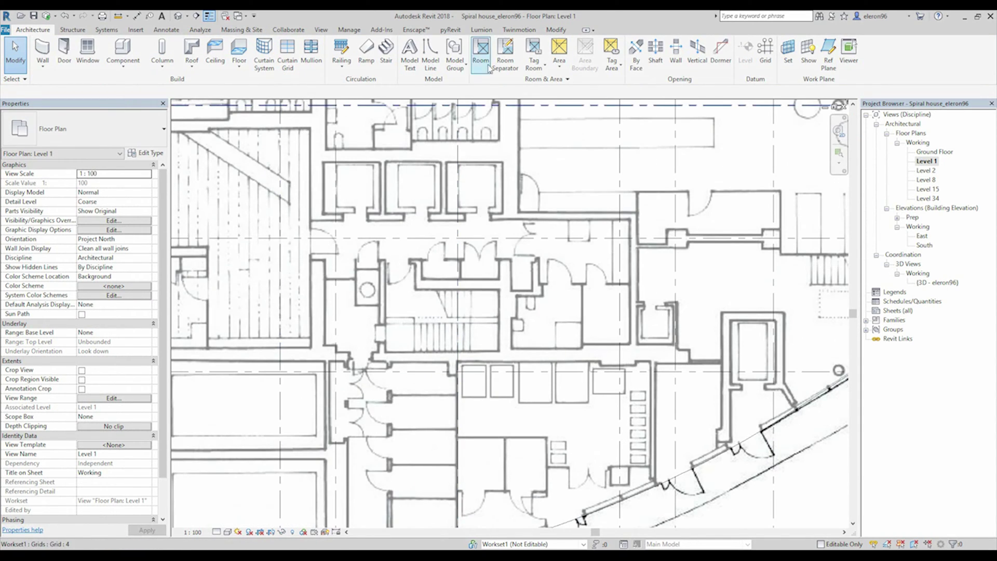
click(430, 52)
scroll(415, 331, up, 4)
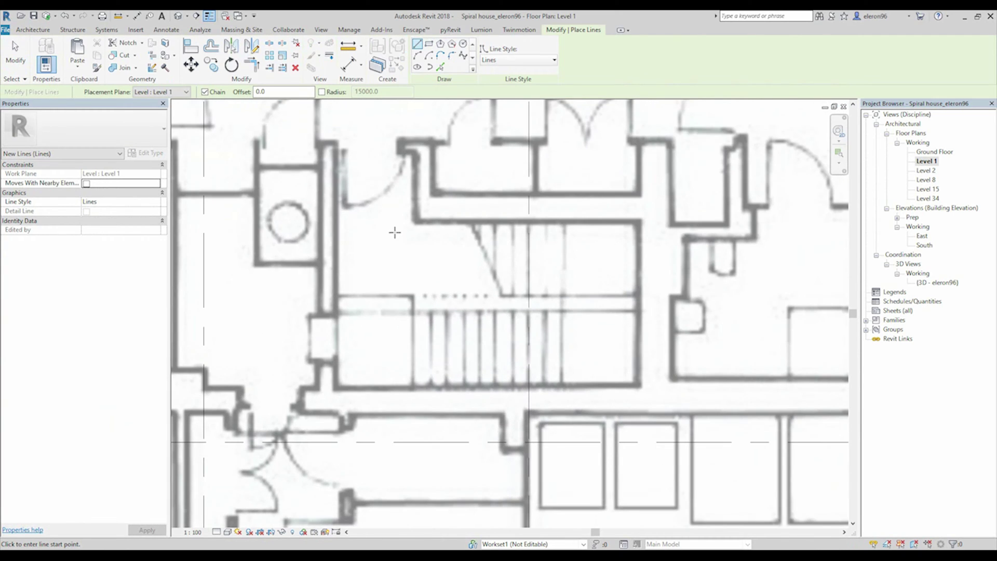
click(337, 144)
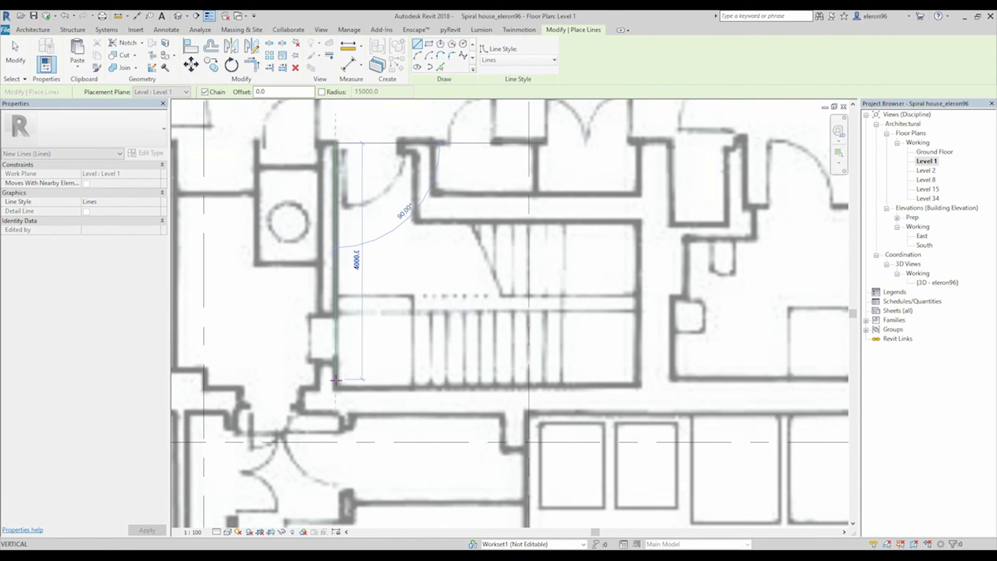
click(335, 389)
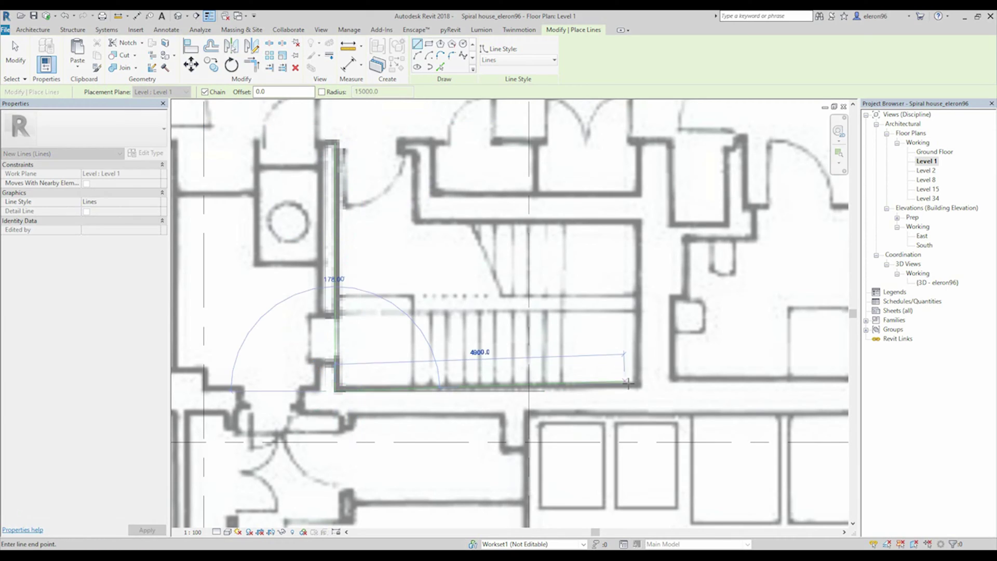
click(637, 389)
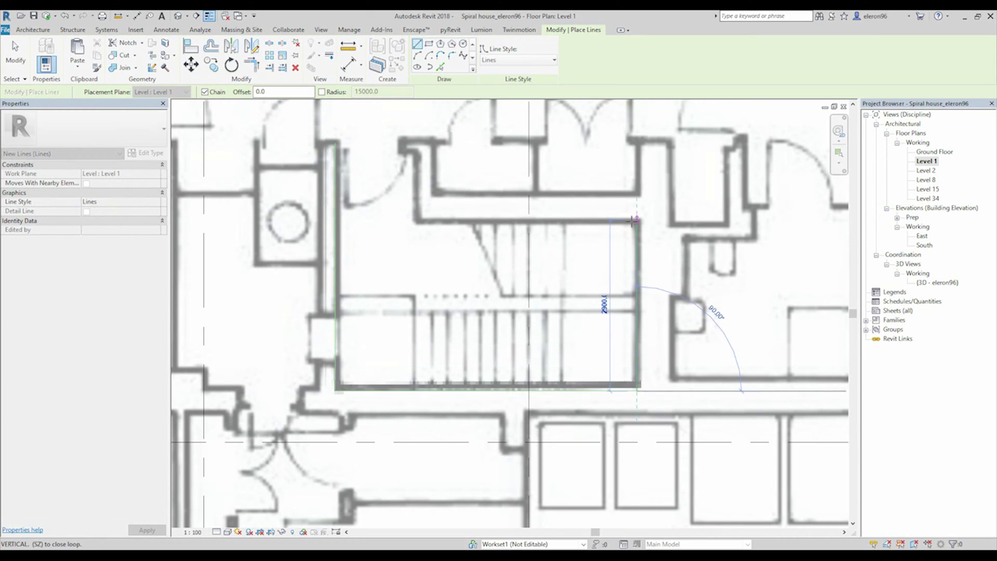
click(637, 220)
click(418, 220)
click(418, 144)
key(Escape)
key(Escape)
double_click(927, 179)
Select the Level 8 floor-plan image and nudge it slightly to the right.
scroll(372, 280, up, 4)
scroll(513, 383, down, 2)
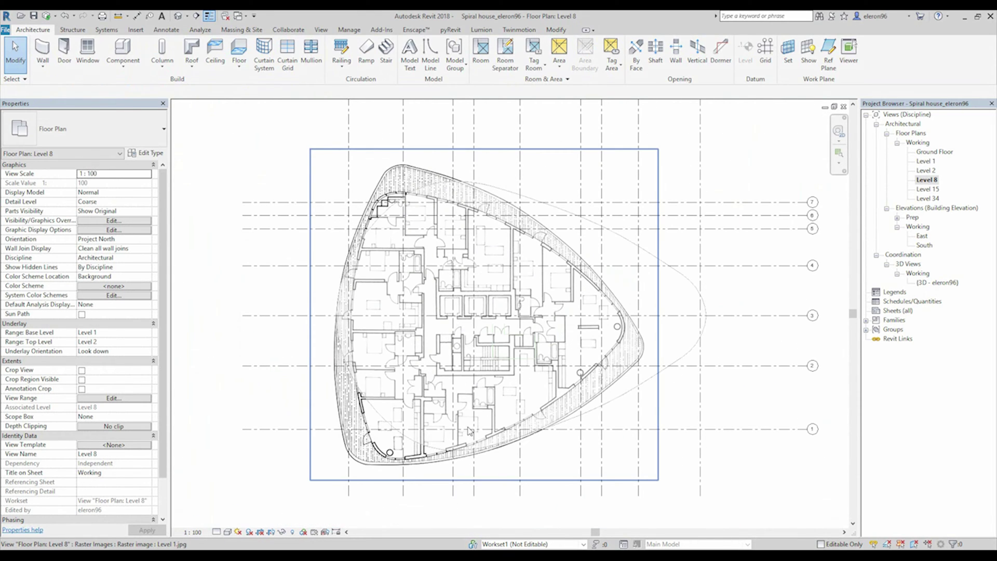
click(369, 459)
drag(369, 459, 392, 445)
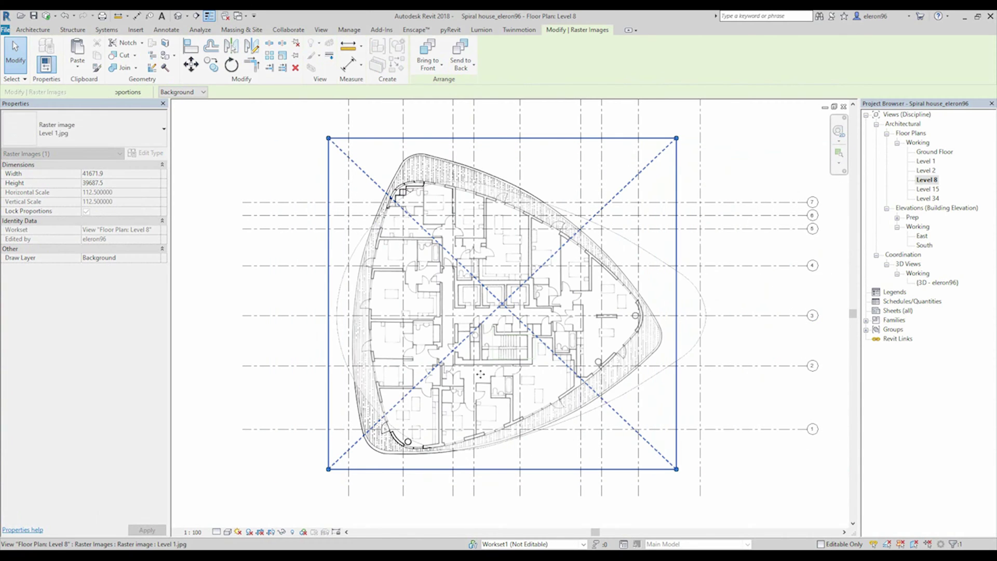
scroll(540, 342, up, 3)
scroll(540, 343, up, 3)
scroll(404, 398, up, 2)
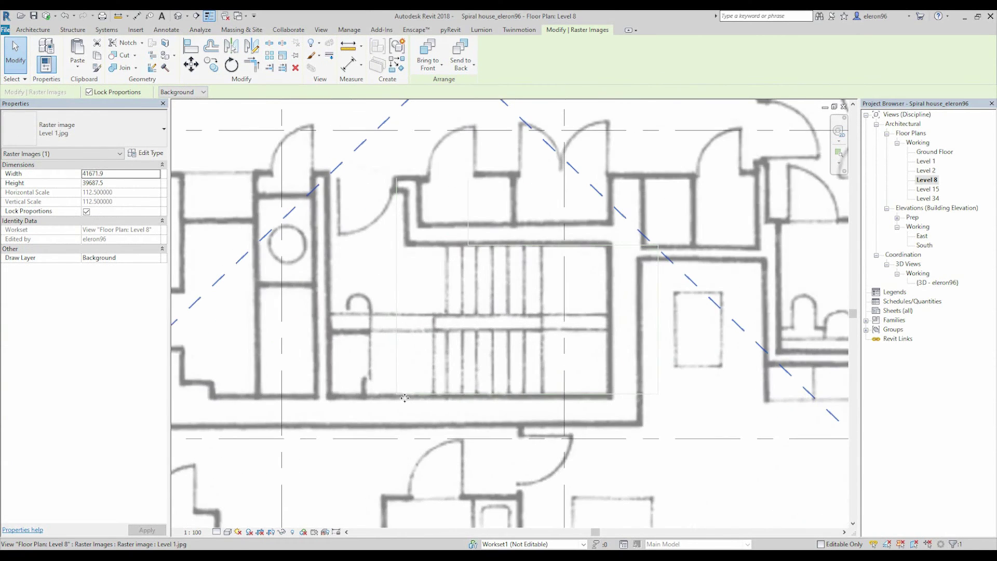
middle_drag(434, 369, 477, 325)
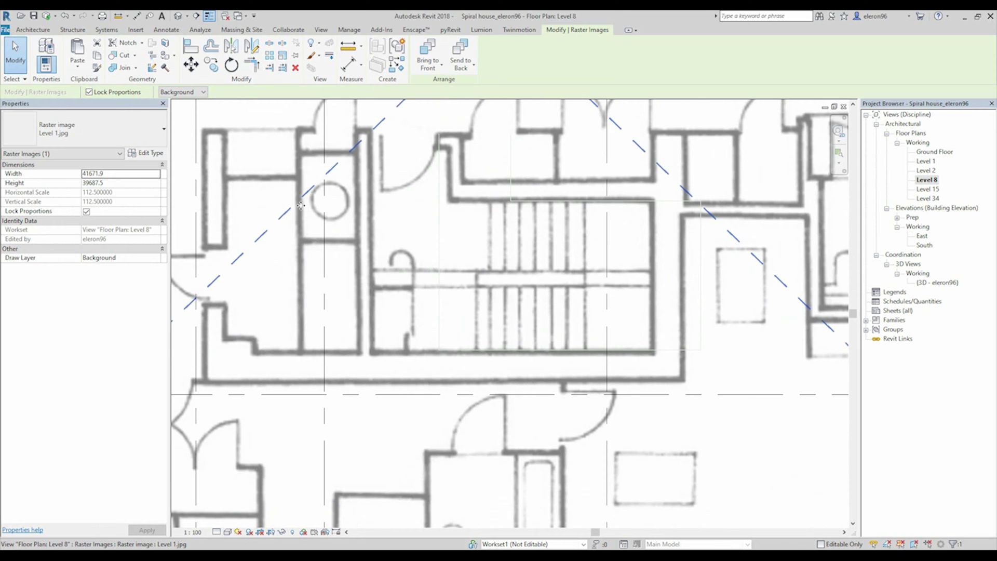
Move the image with MV so its stair wall corner snaps onto the traced outline.
key(m)
key(v)
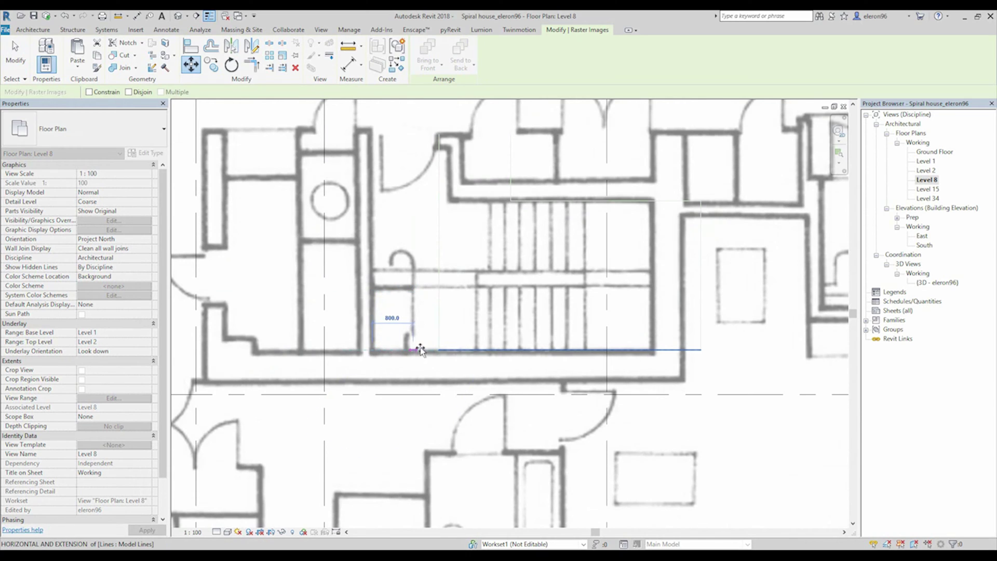
click(438, 349)
middle_drag(508, 214, 443, 246)
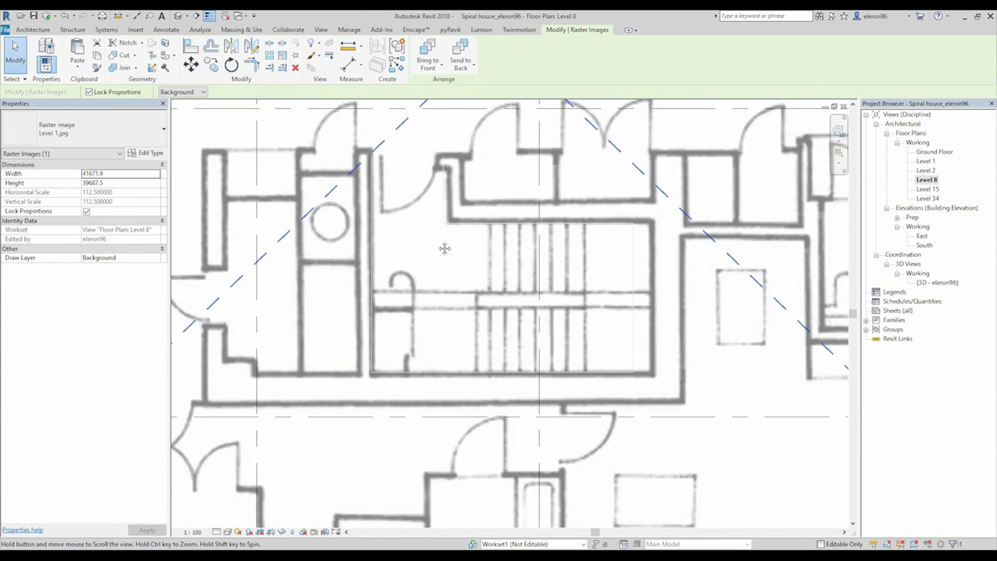
scroll(549, 323, down, 2)
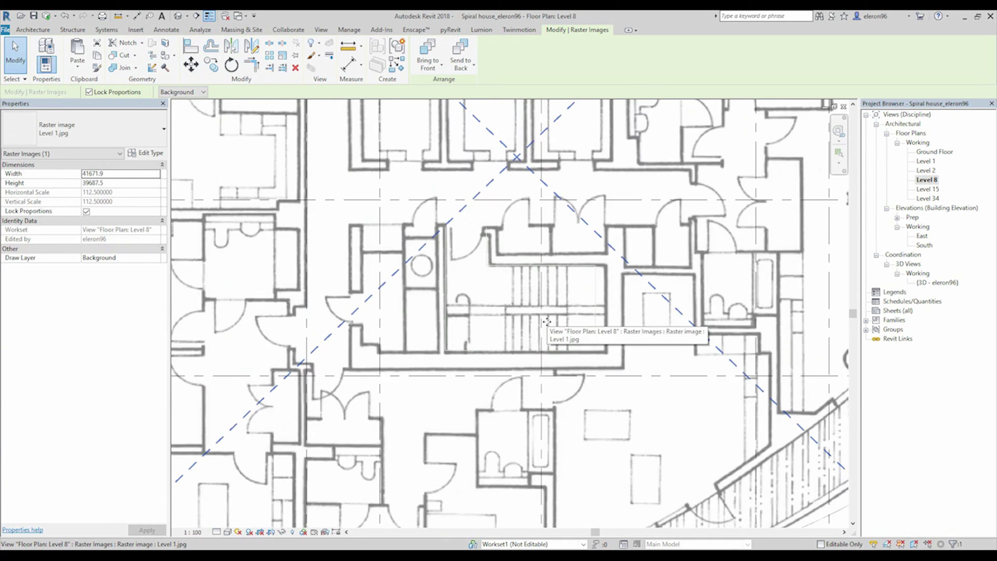
scroll(607, 249, up, 3)
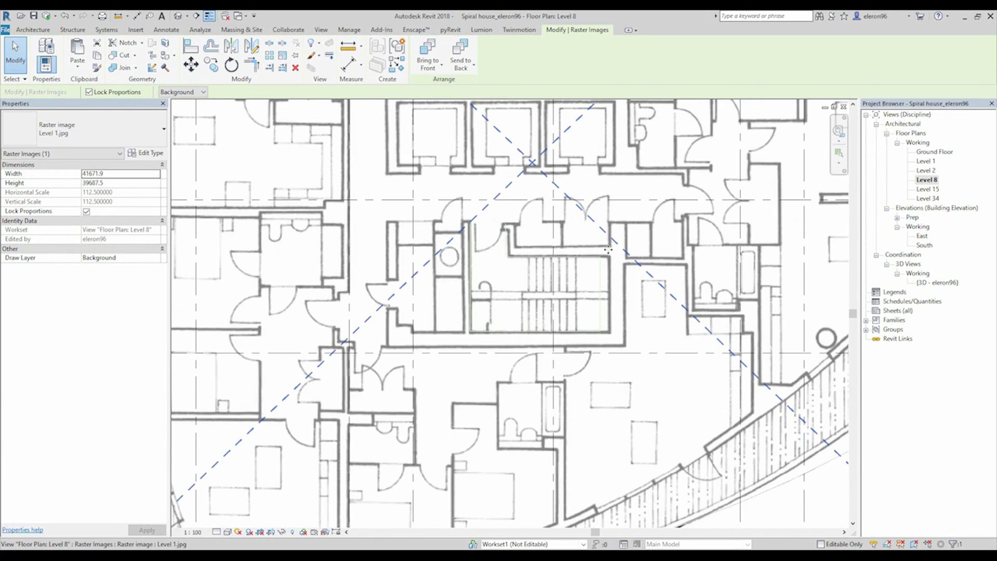
Rescale the floor-plan image so the stair width and height match the traced outline.
click(283, 67)
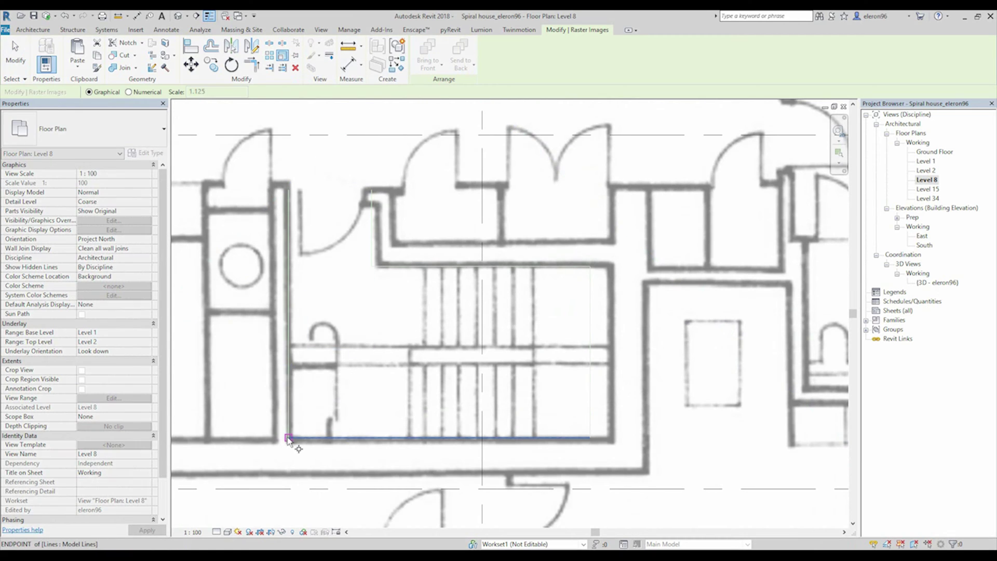
click(290, 438)
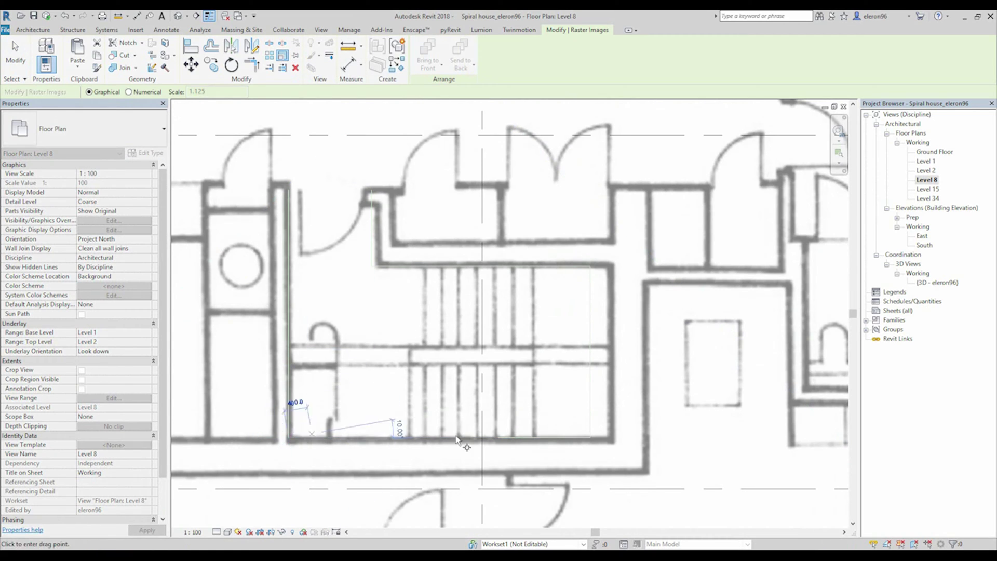
click(594, 440)
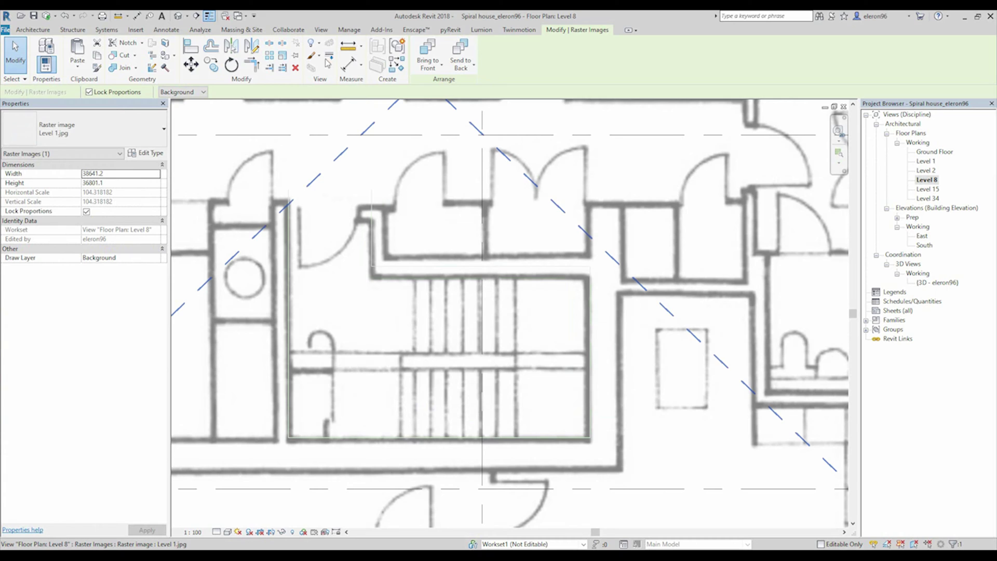
click(285, 56)
click(590, 438)
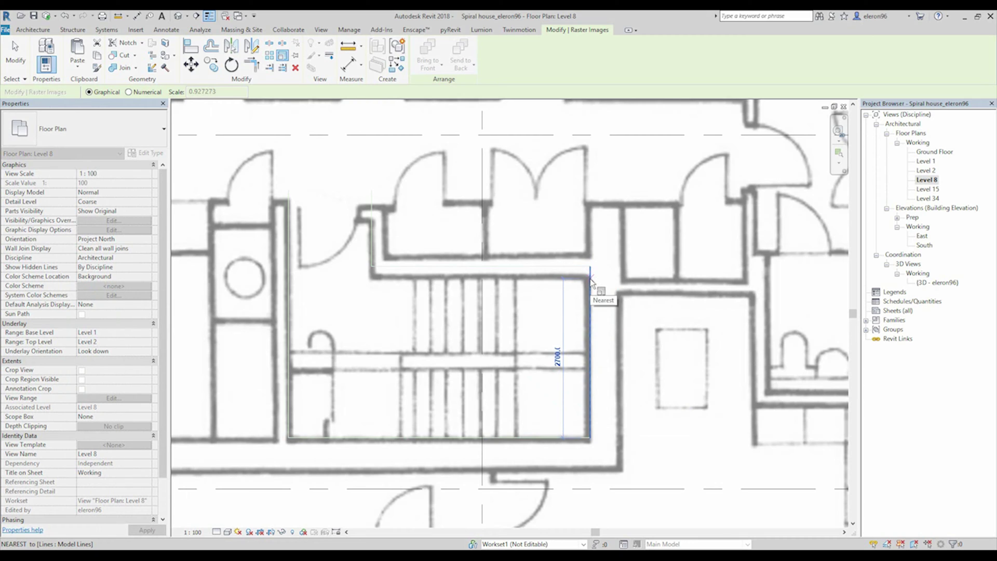
click(590, 280)
key(Escape)
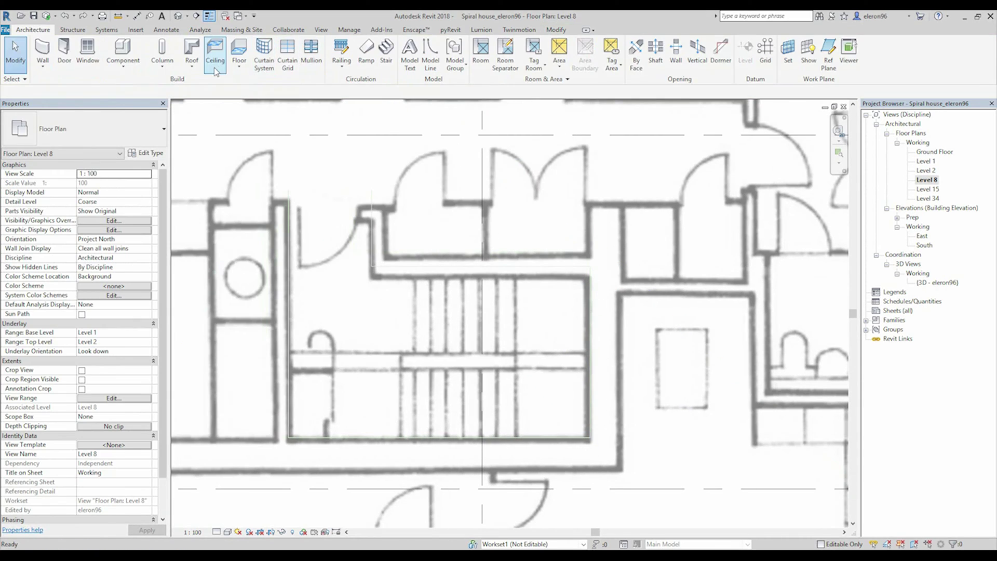
Rescale the image again with RE to the outline's top corner.
click(597, 209)
key(r)
key(e)
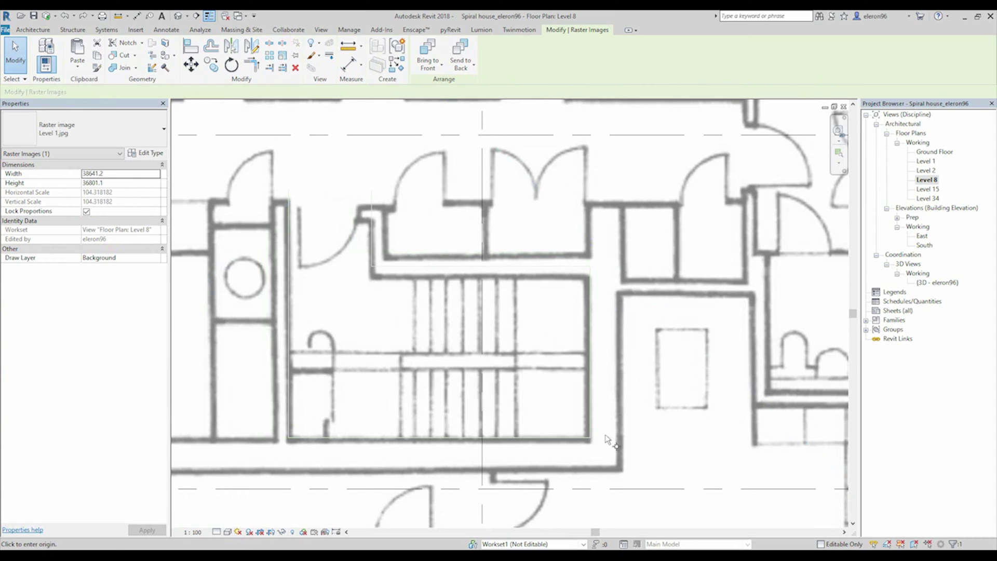
click(590, 438)
click(590, 268)
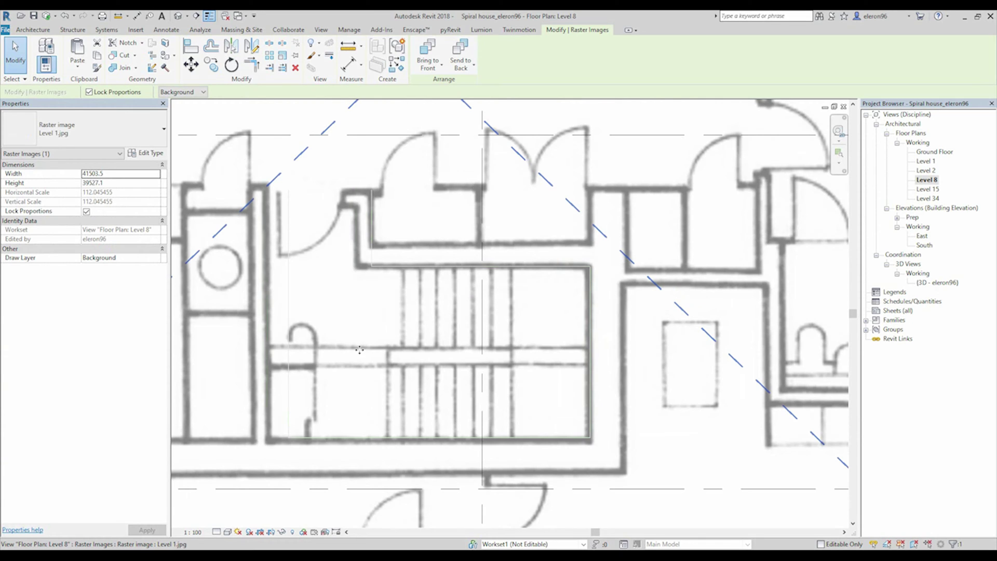
Move the image so the stair's lower-left corner snaps onto the outline, then deselect.
click(194, 69)
click(271, 438)
click(287, 436)
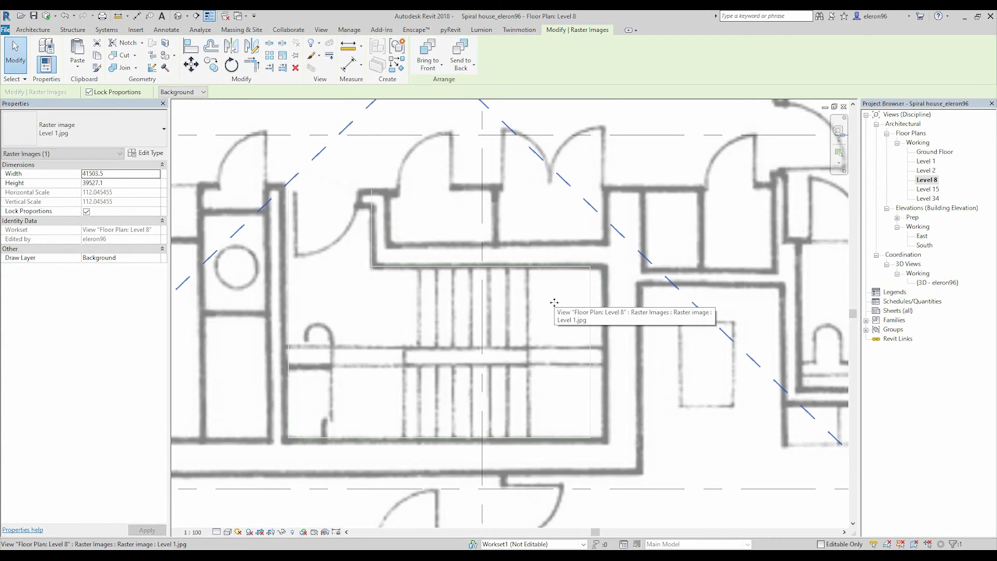
scroll(571, 299, down, 8)
key(Escape)
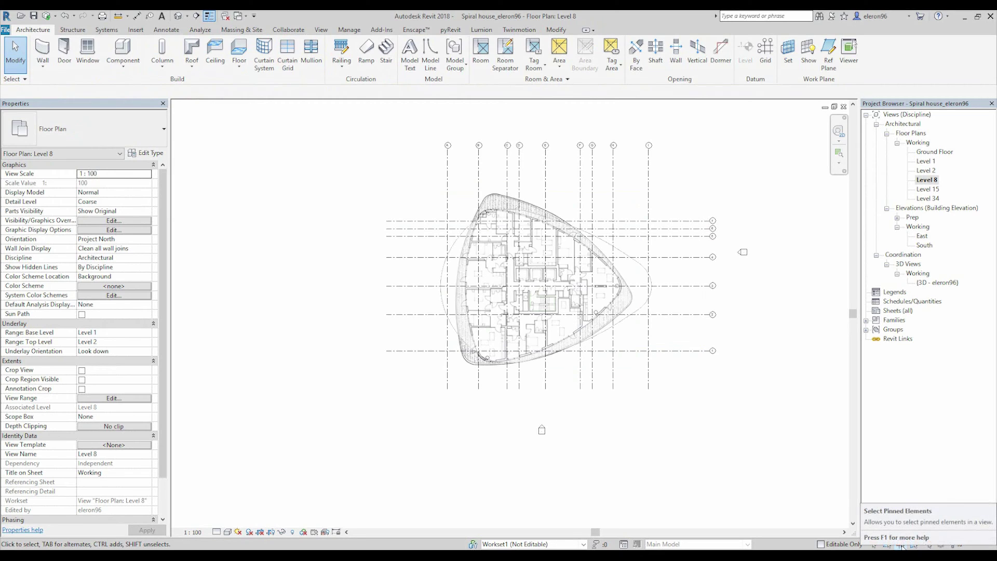
Set the Level 8 plan's underlay base level to None.
double_click(927, 162)
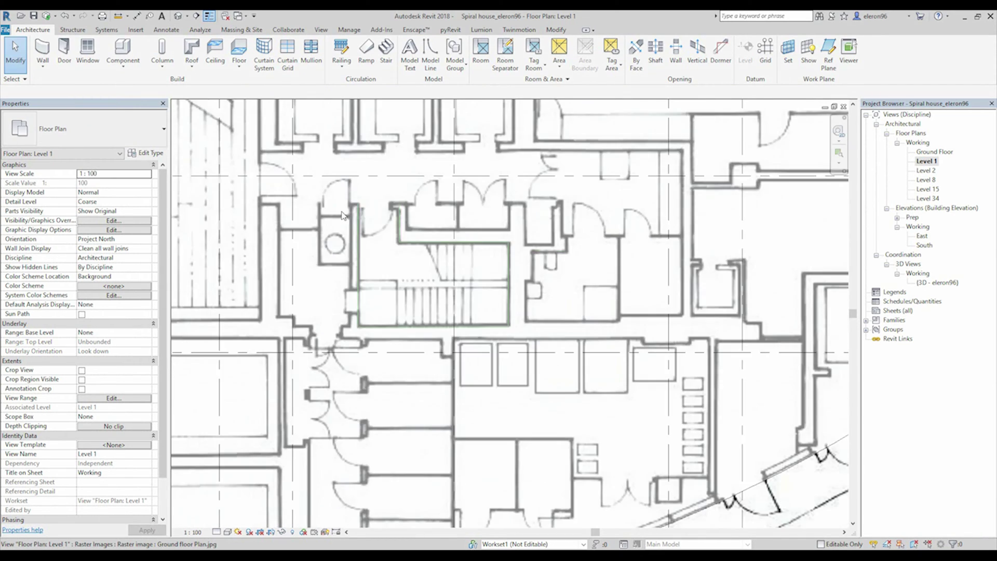
double_click(927, 180)
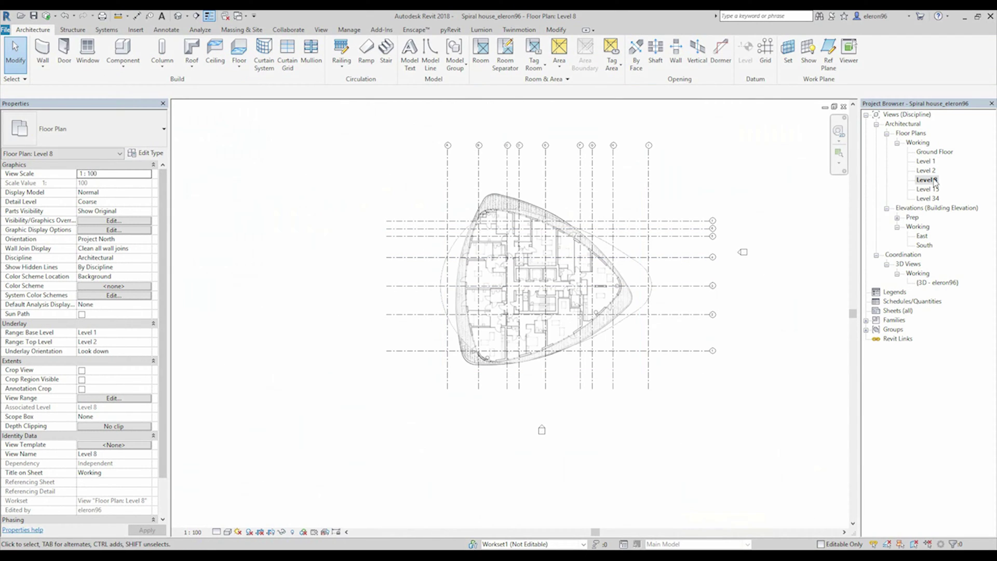
click(147, 332)
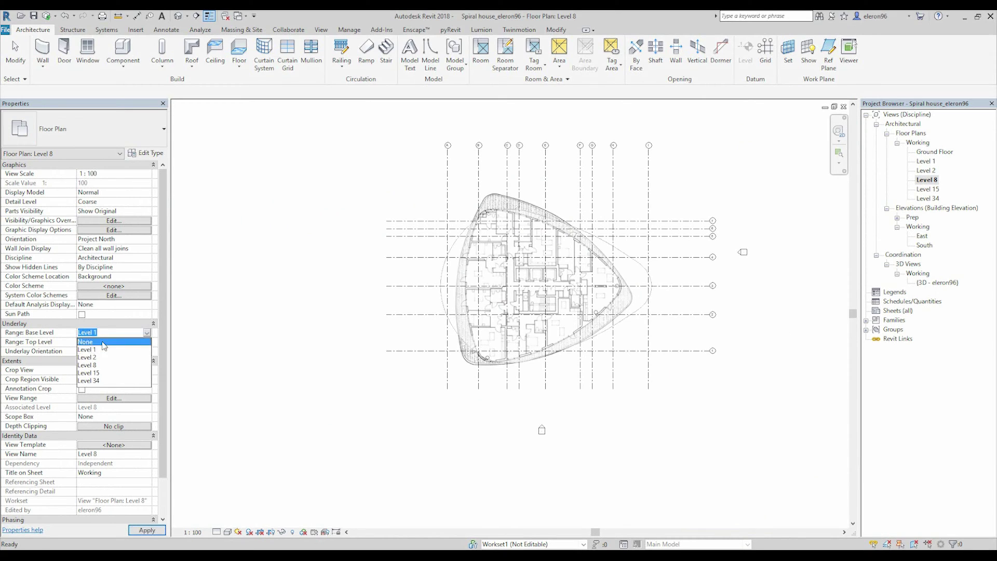
click(104, 342)
scroll(529, 272, up, 5)
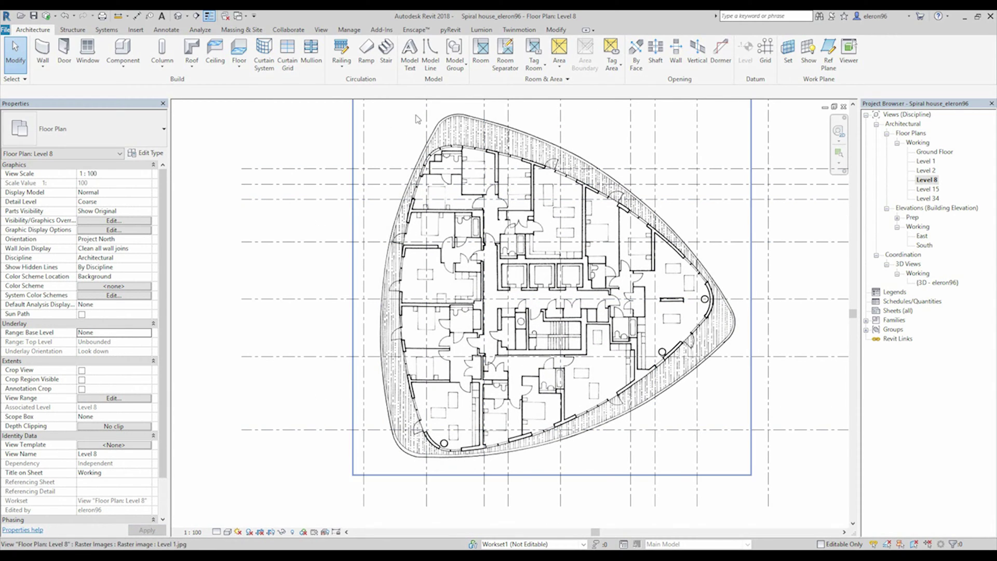
Create a new in-place mass named 'Resident floor'.
click(242, 29)
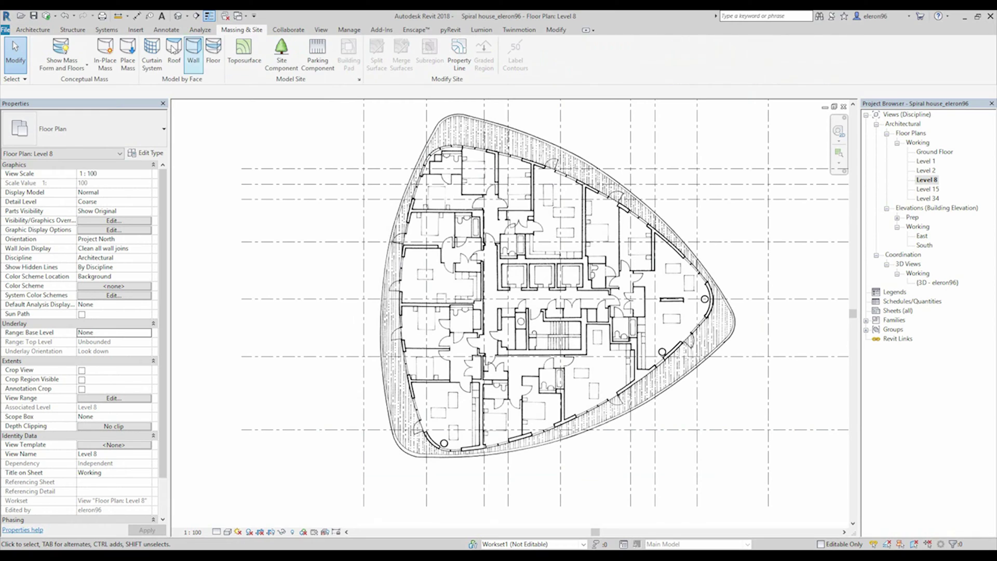
click(105, 52)
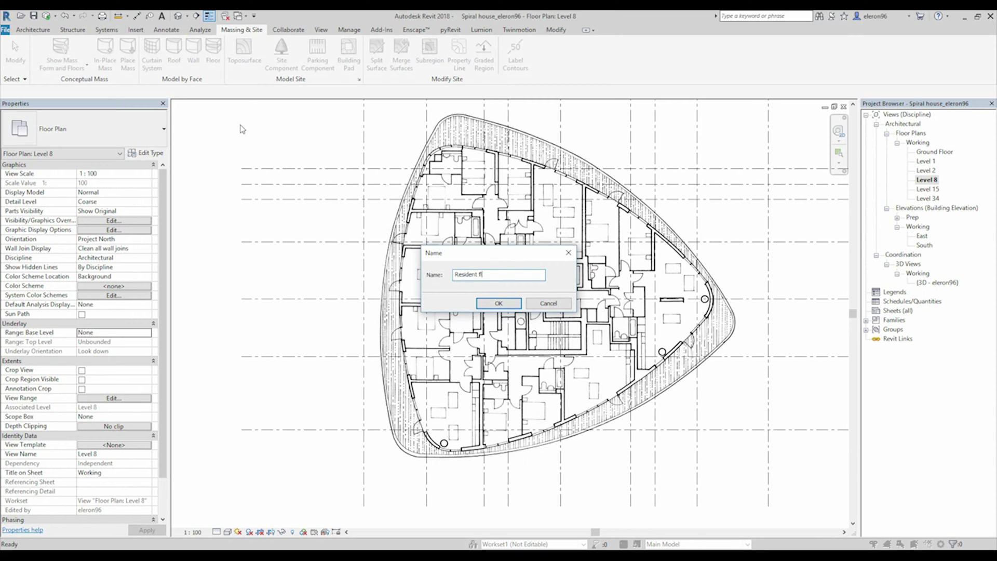
key(Return)
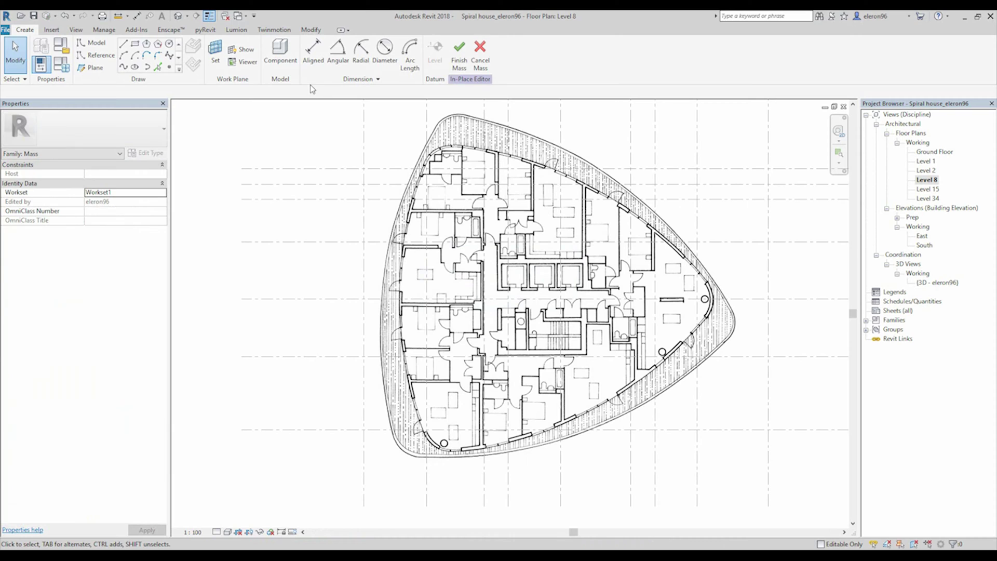
Draw chained start-end-radius arcs along the first stretch of the curved outer wall.
click(124, 56)
scroll(447, 218, up, 3)
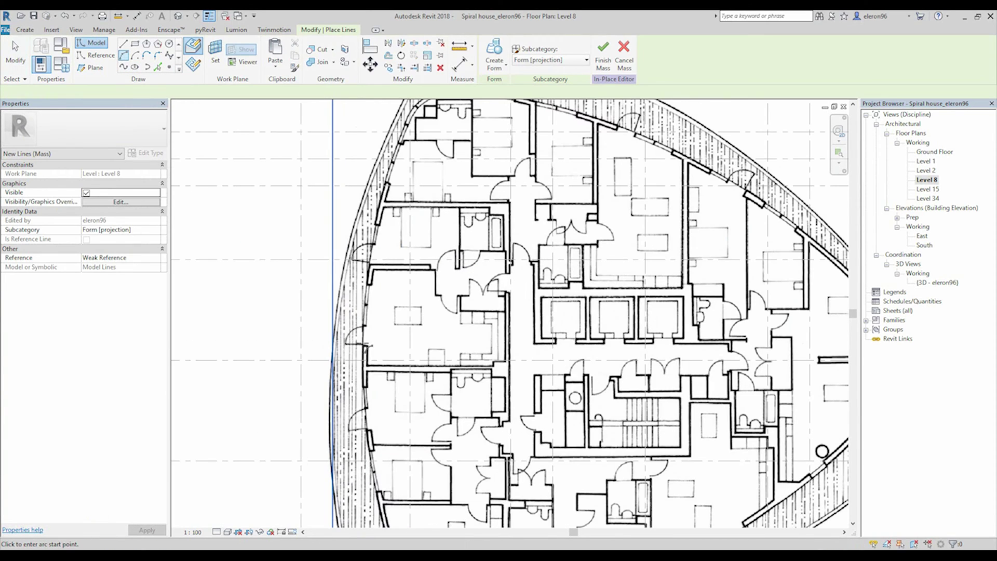
click(365, 361)
scroll(365, 360, down, 2)
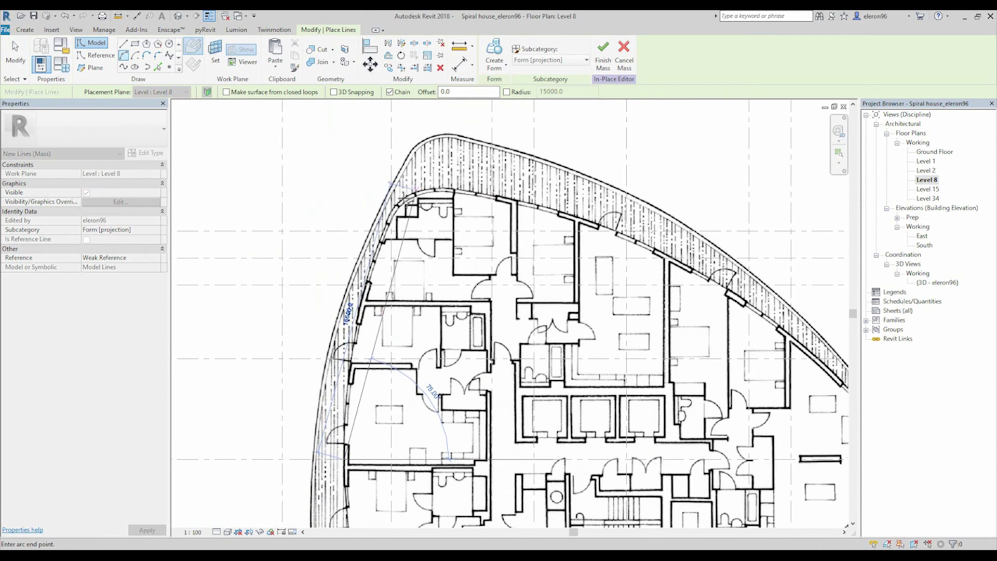
click(391, 215)
scroll(397, 208, up, 3)
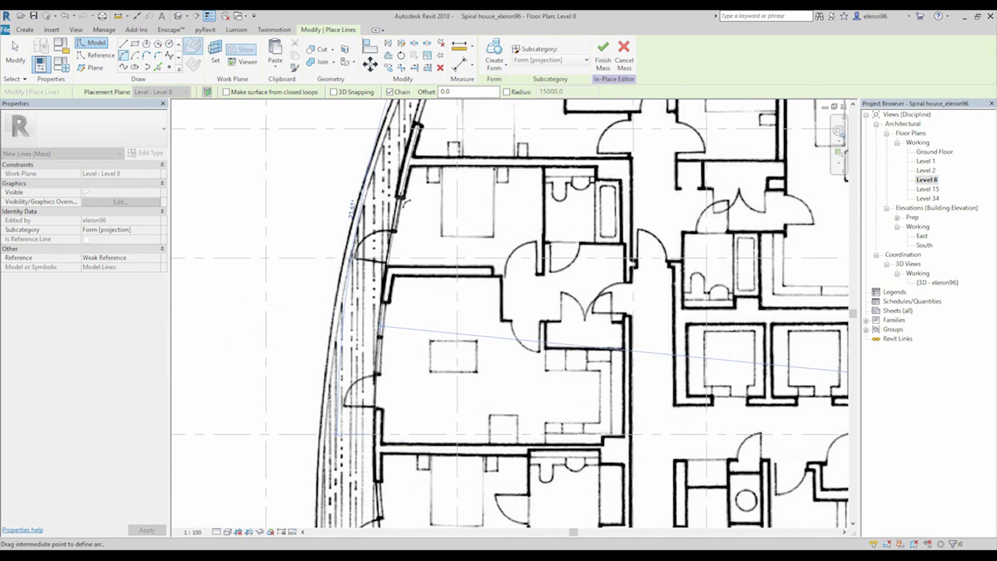
click(402, 188)
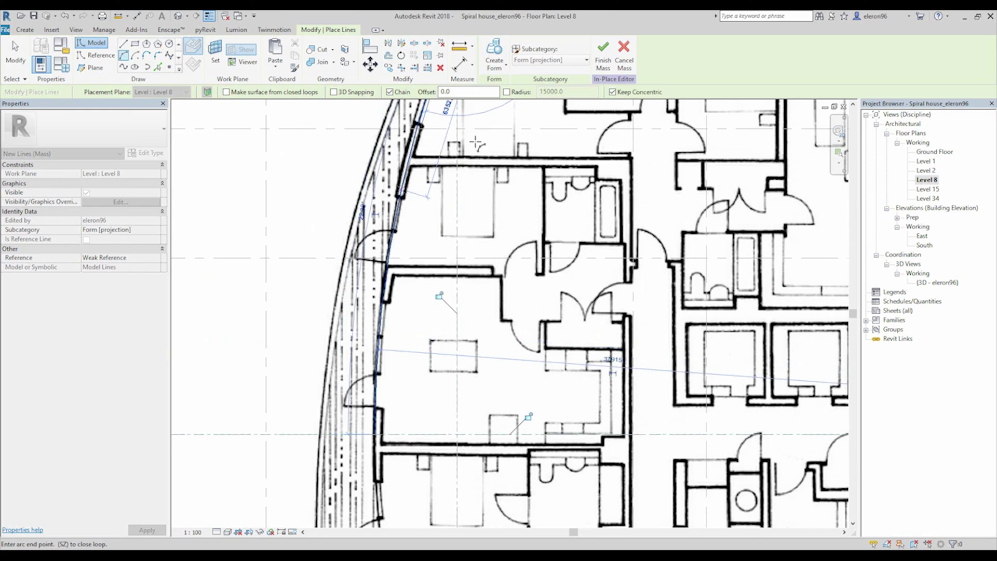
middle_drag(475, 143, 358, 408)
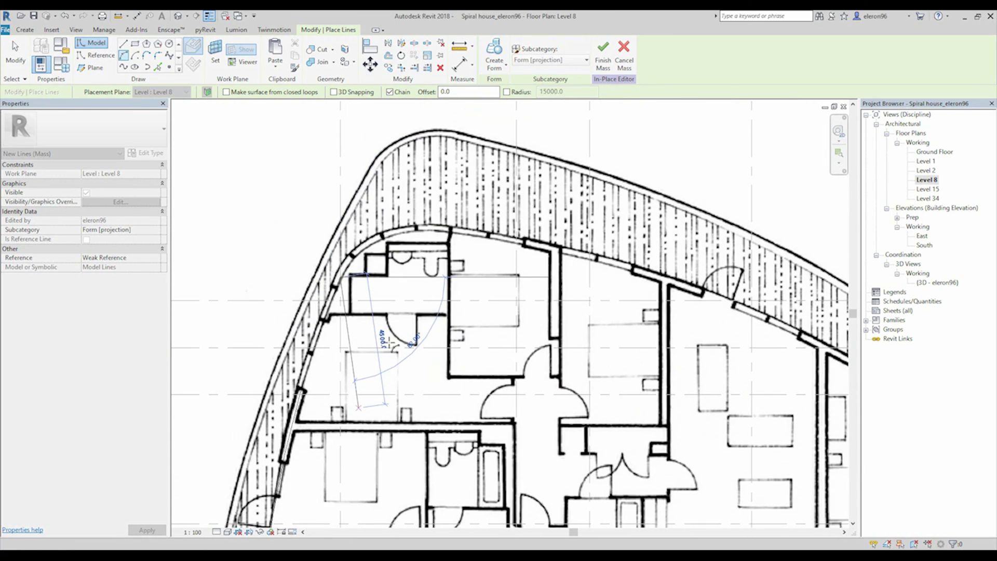
click(427, 226)
scroll(366, 261, up, 2)
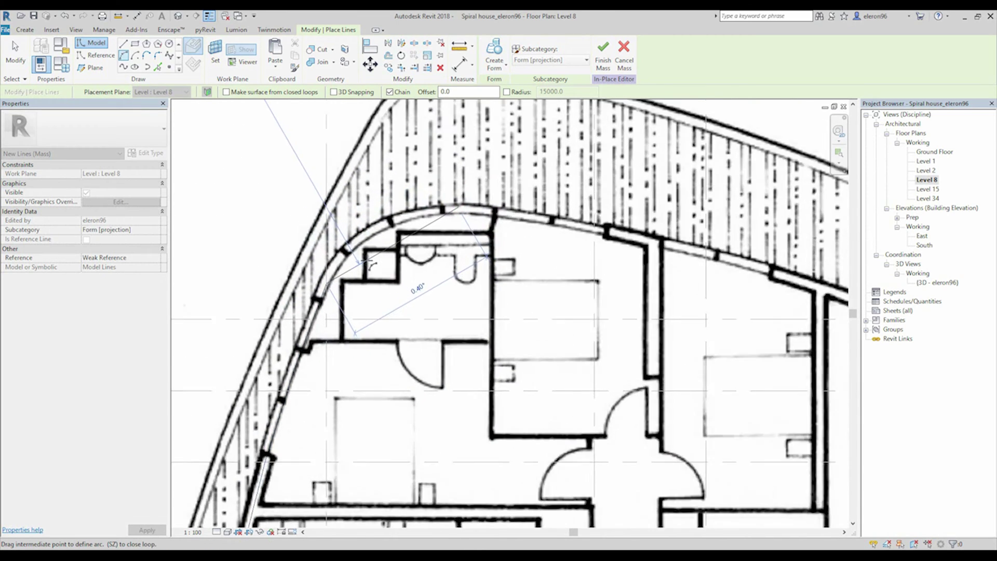
click(382, 219)
click(415, 212)
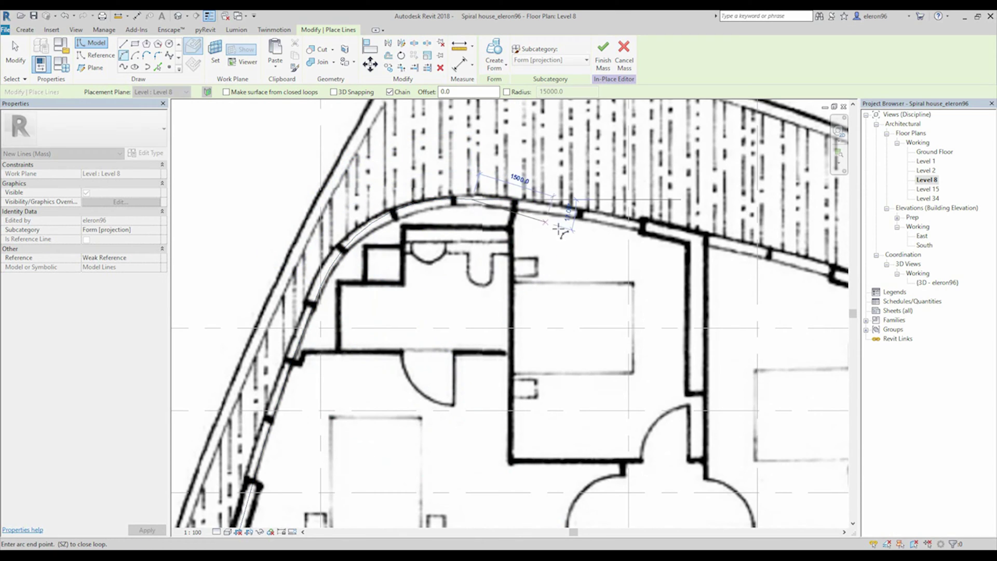
scroll(778, 329, down, 3)
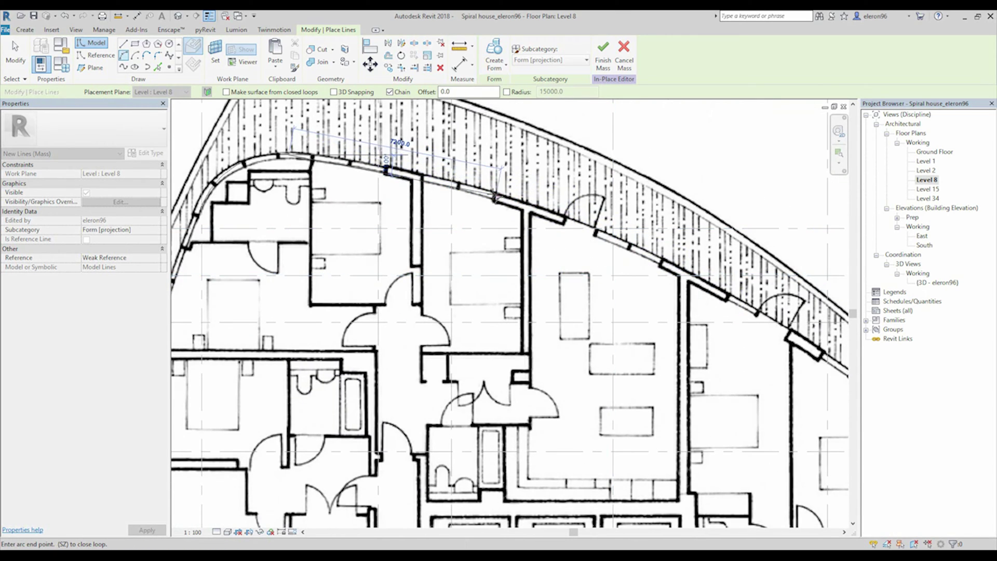
scroll(386, 177, up, 3)
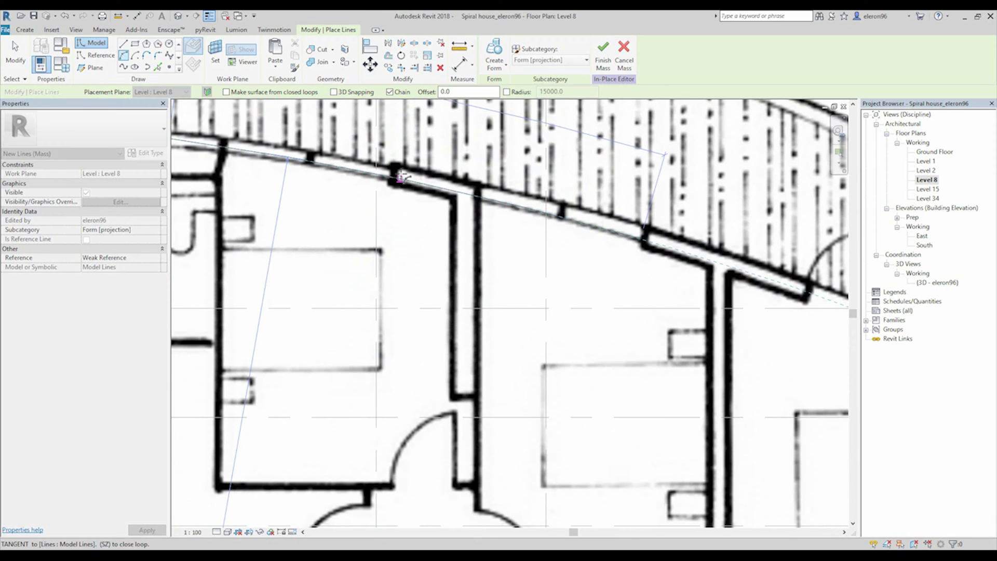
click(401, 178)
Continue the arc chain along the outer wall toward the building's tip.
scroll(537, 215, down, 2)
middle_drag(750, 356, 371, 191)
scroll(371, 192, down, 2)
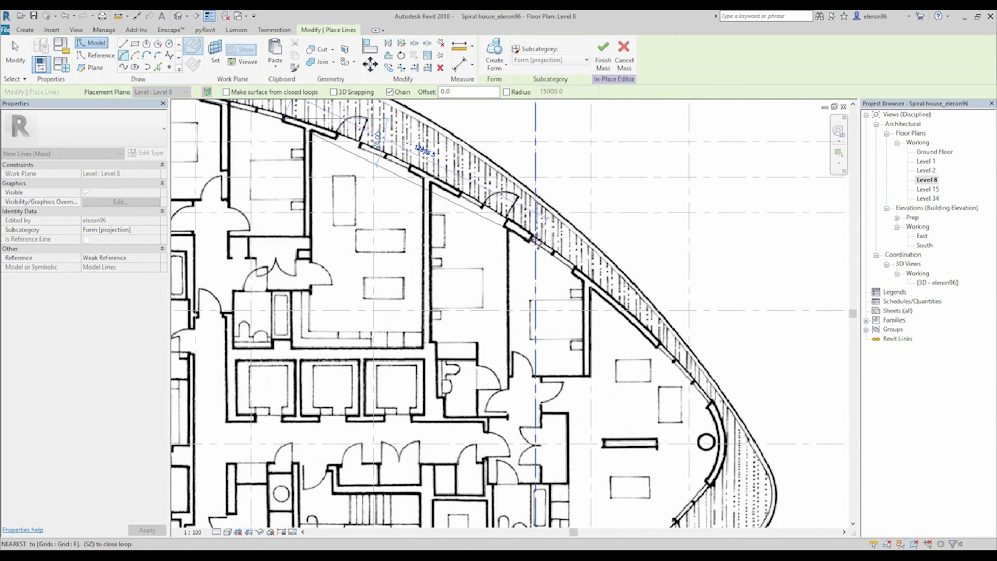
scroll(394, 162, up, 2)
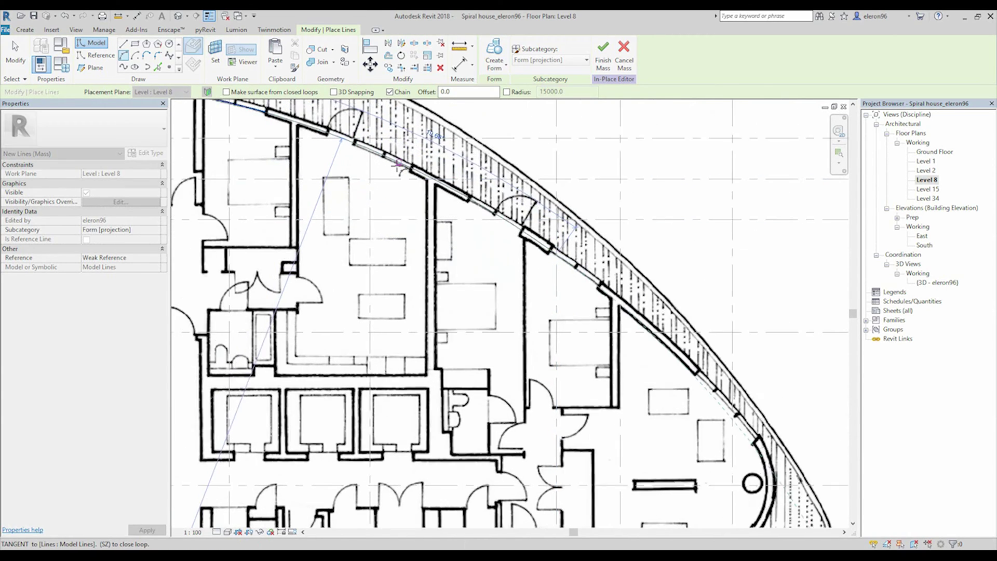
scroll(399, 165, up, 1)
click(404, 164)
middle_drag(723, 406, 532, 256)
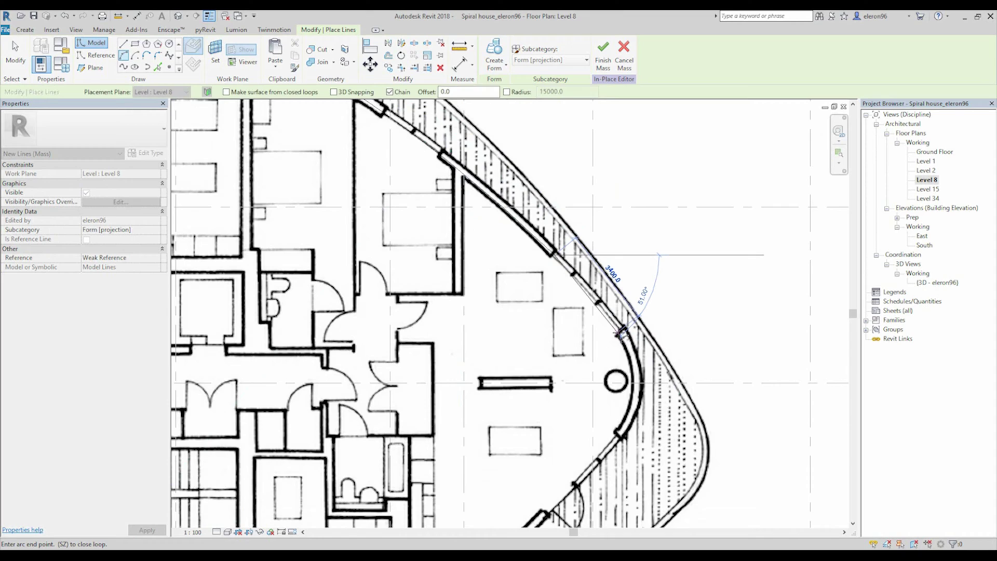
scroll(621, 330, up, 2)
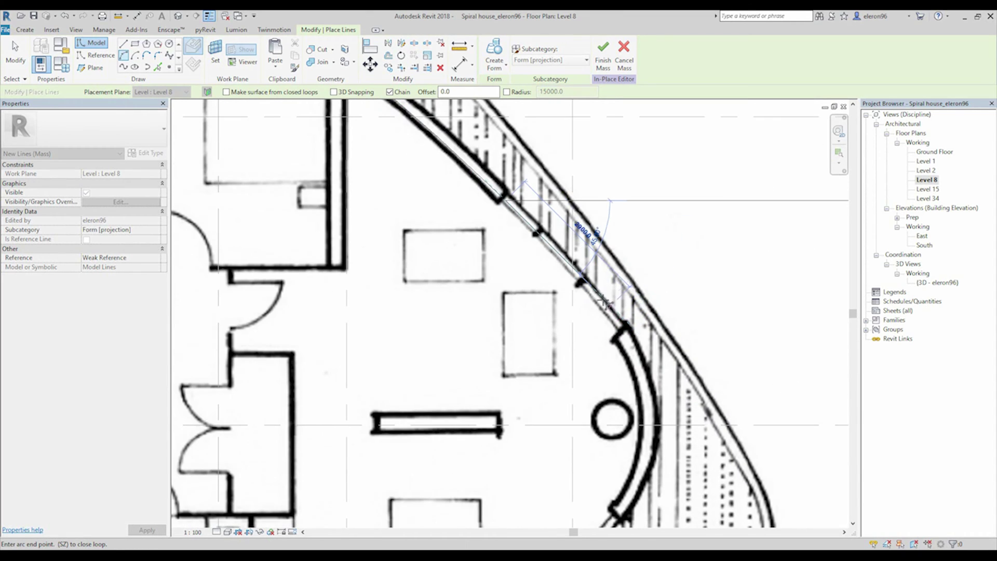
click(571, 281)
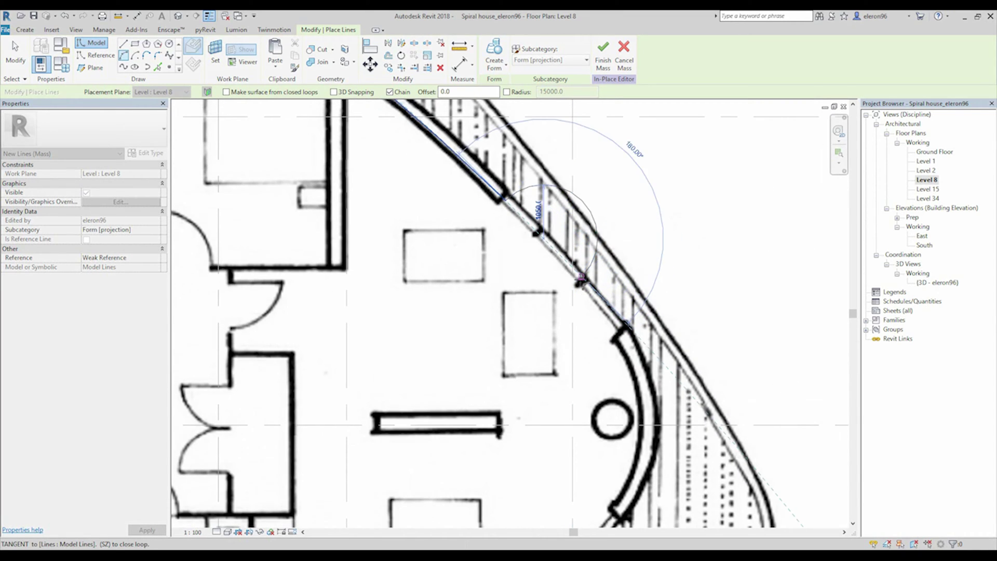
middle_drag(627, 425, 520, 257)
click(525, 163)
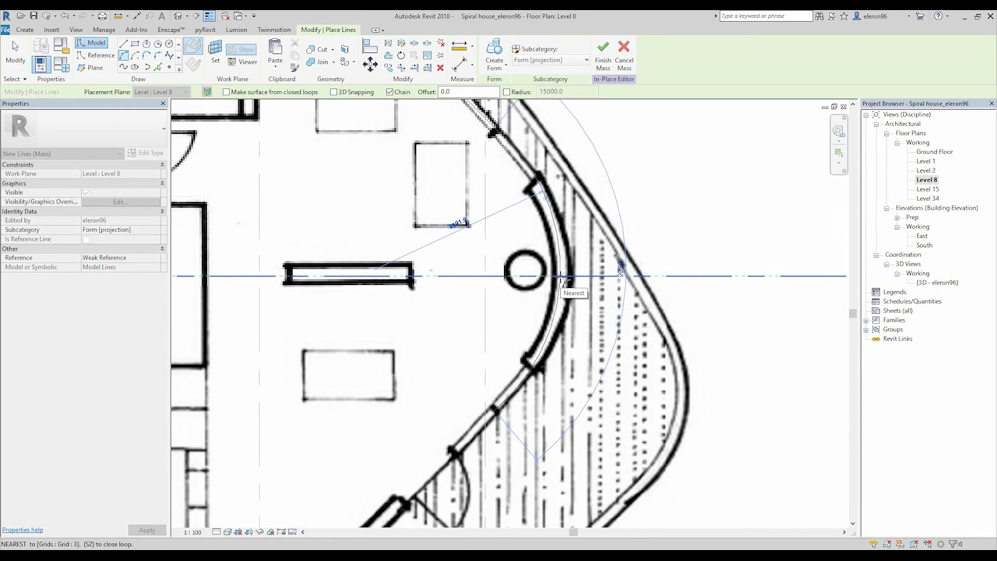
key(Escape)
key(Escape)
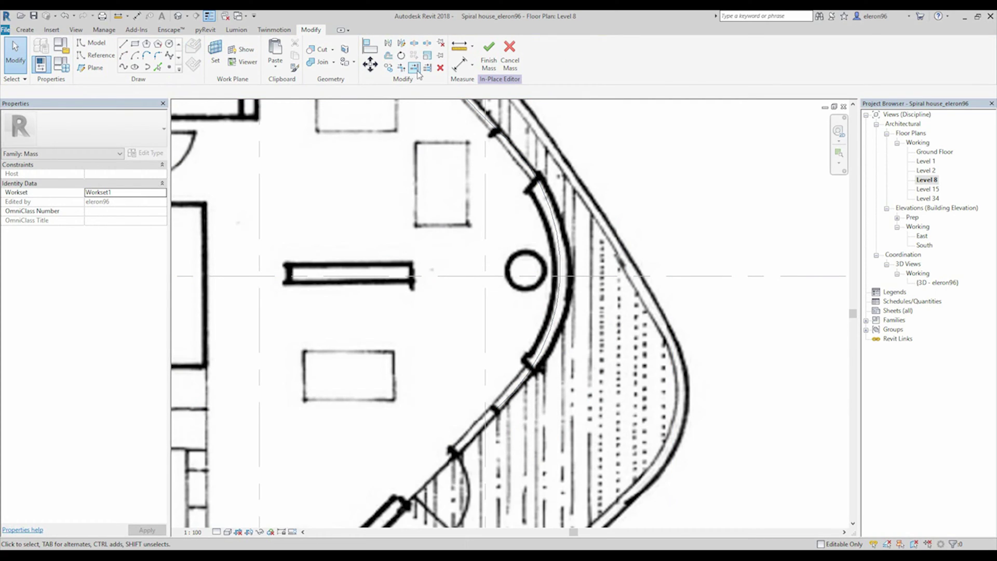
Extend the traced wall arcs to the horizontal grid reference.
click(580, 268)
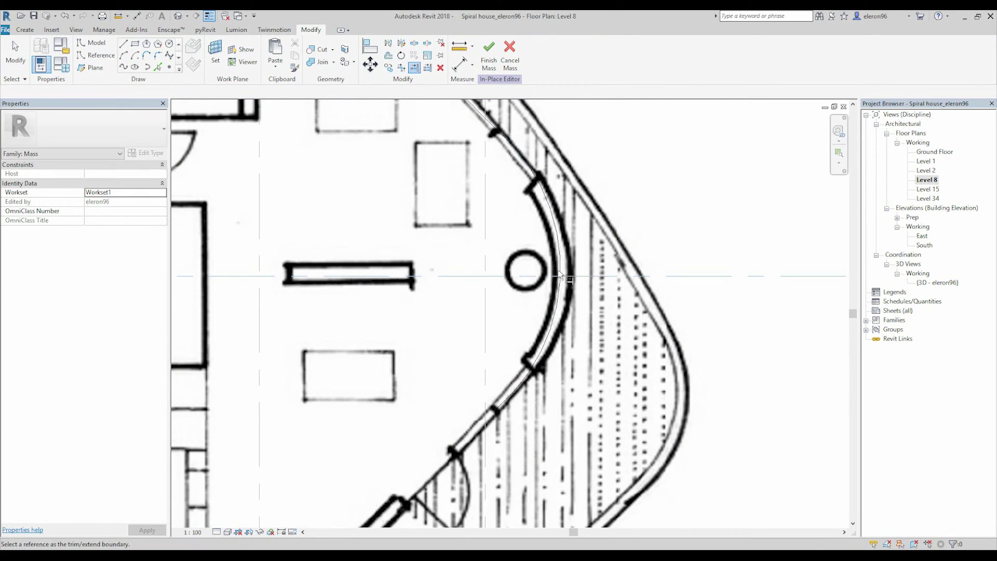
click(560, 269)
scroll(600, 254, down, 5)
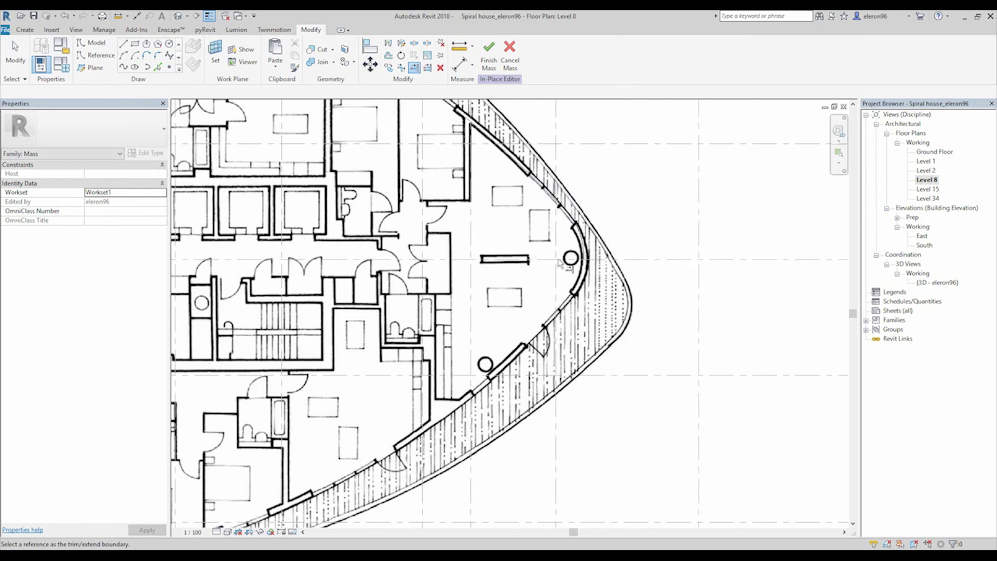
scroll(554, 326, up, 5)
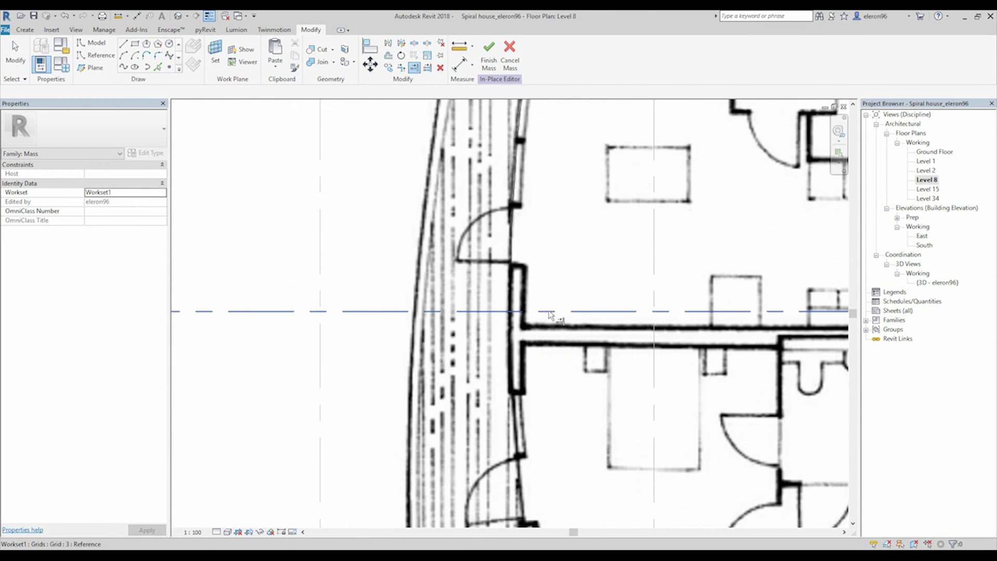
click(569, 311)
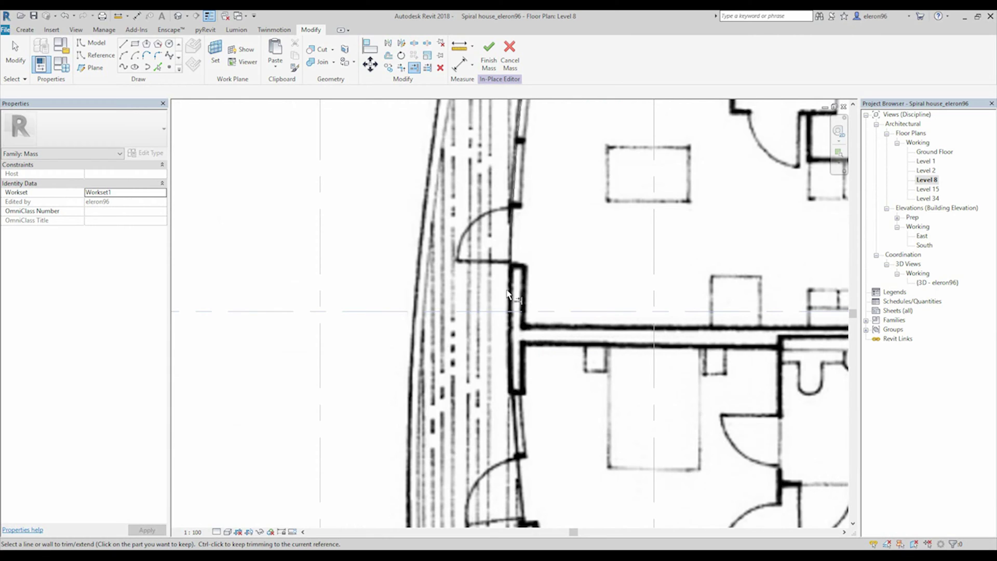
key(Escape)
key(Tab)
Mirror the traced upper outline lines across grid line 3.
click(512, 263)
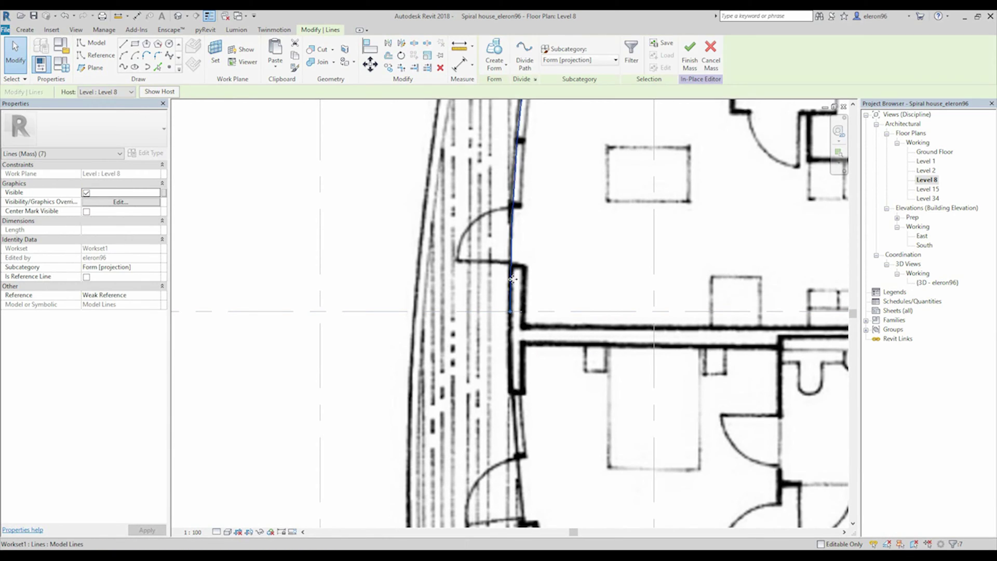
scroll(512, 279, down, 5)
scroll(512, 291, down, 2)
click(352, 169)
drag(357, 137, 730, 341)
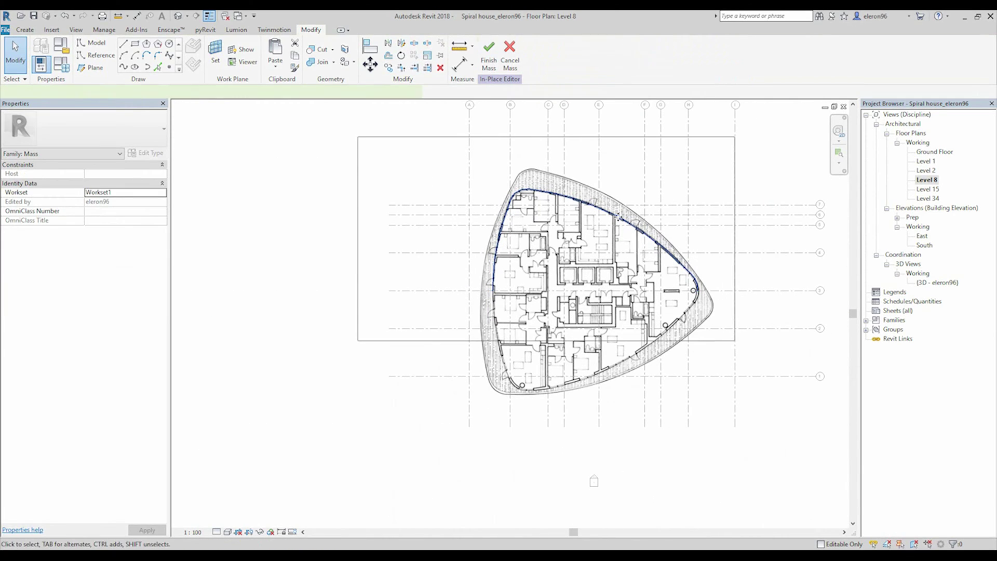
click(391, 45)
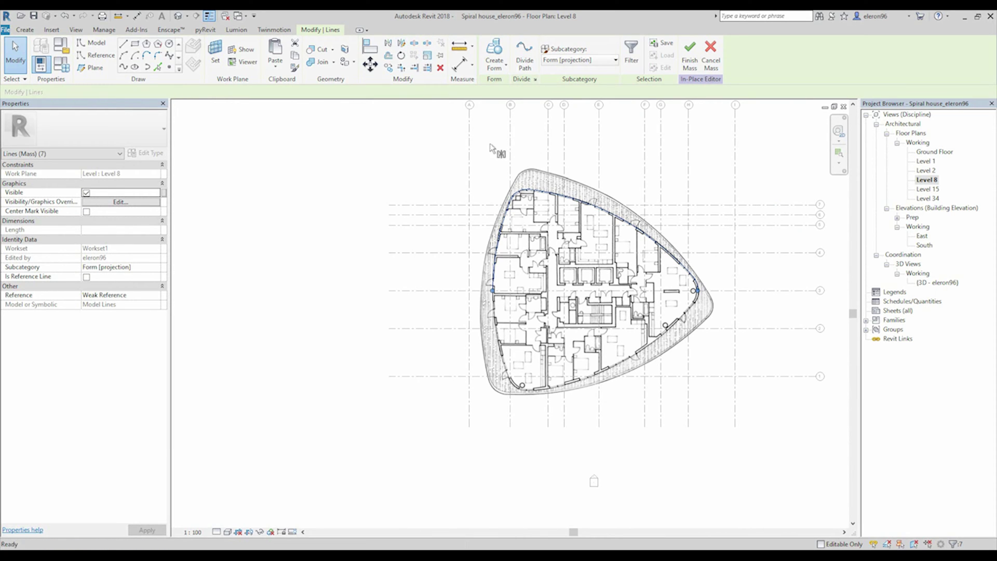
click(716, 292)
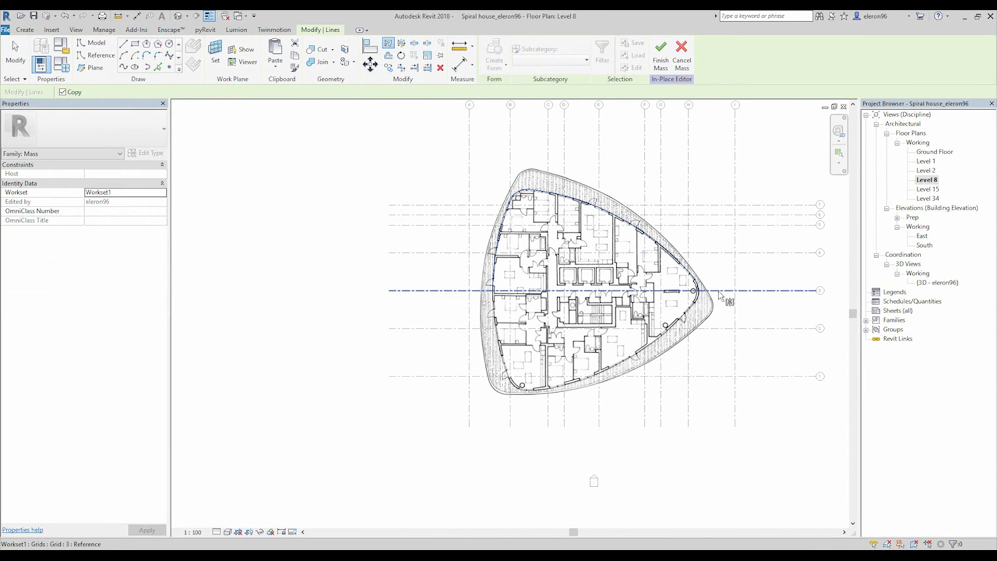
click(714, 347)
scroll(696, 343, up, 6)
scroll(543, 441, up, 1)
Tab-select the full perimeter line chain and create a solid form from it.
middle_drag(543, 441, 684, 311)
scroll(393, 333, up, 1)
scroll(389, 328, down, 5)
middle_drag(598, 221, 568, 279)
scroll(568, 279, up, 3)
scroll(566, 283, up, 3)
scroll(510, 313, down, 5)
middle_drag(448, 274, 552, 235)
key(Tab)
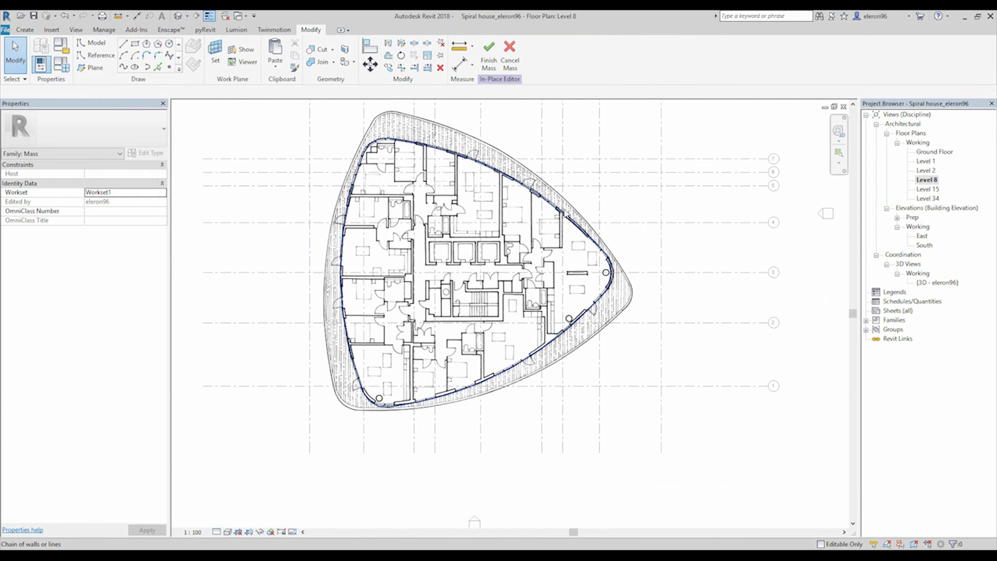
click(566, 196)
click(495, 50)
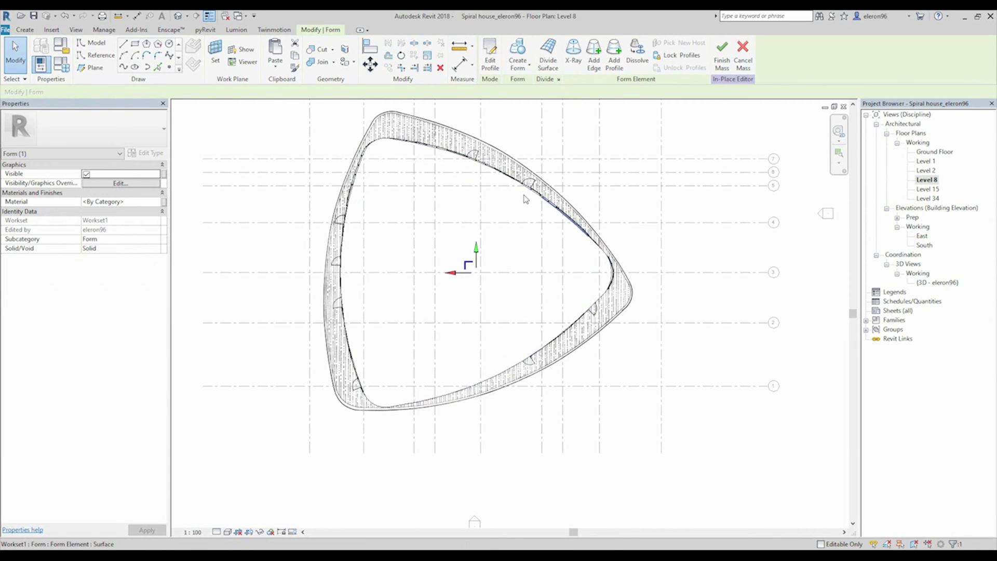
Finish the in-place mass and orbit the default 3D view around both masses.
click(722, 55)
click(178, 15)
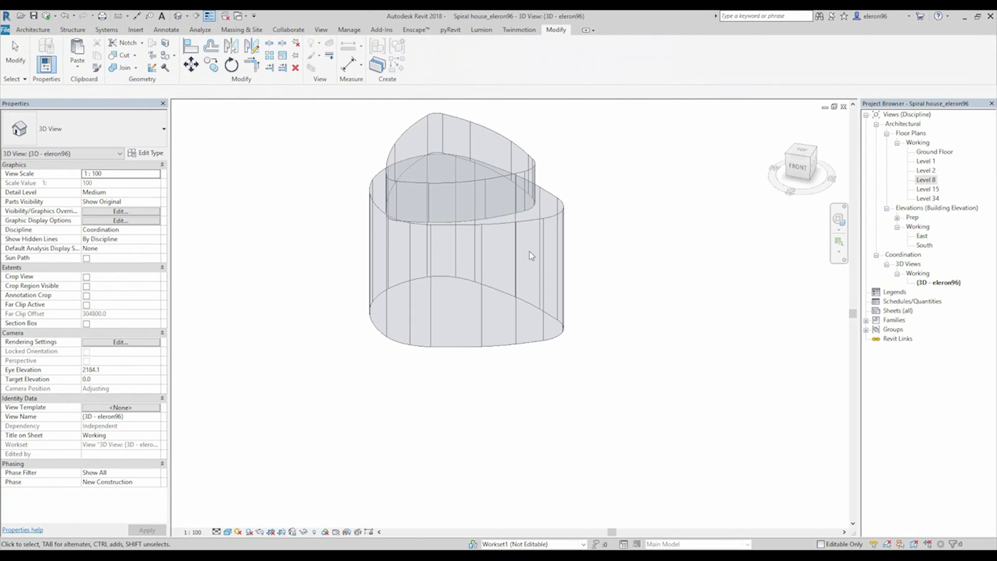
shift+middle_drag(625, 262, 398, 305)
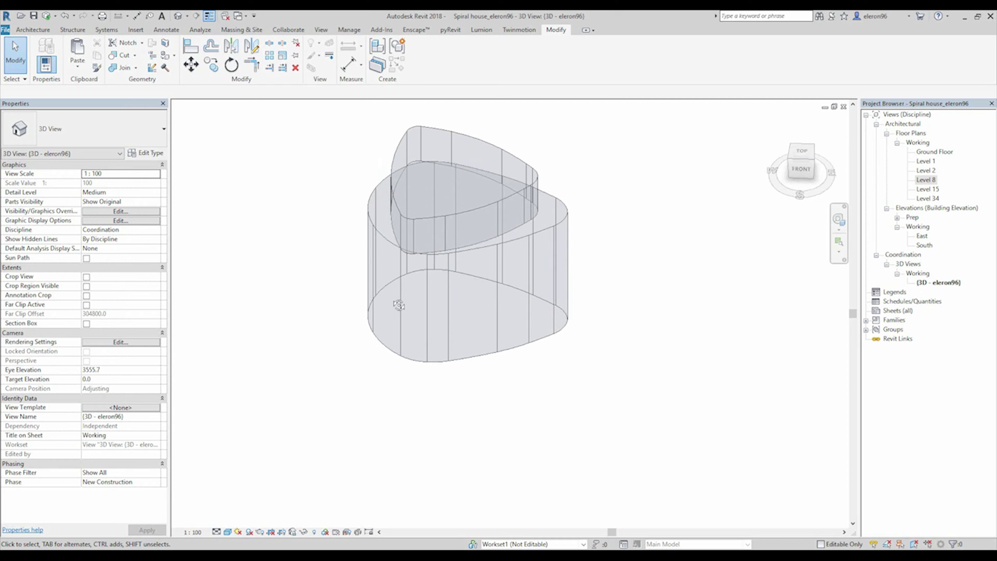
shift+middle_drag(398, 305, 558, 230)
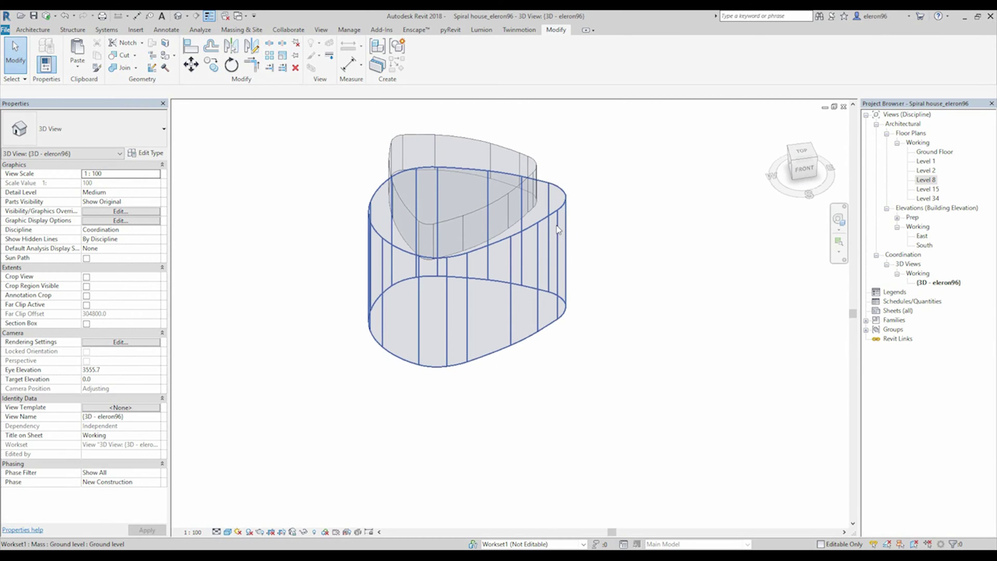
Check the lower and upper masses by selecting each, then open the East elevation.
click(565, 213)
click(692, 311)
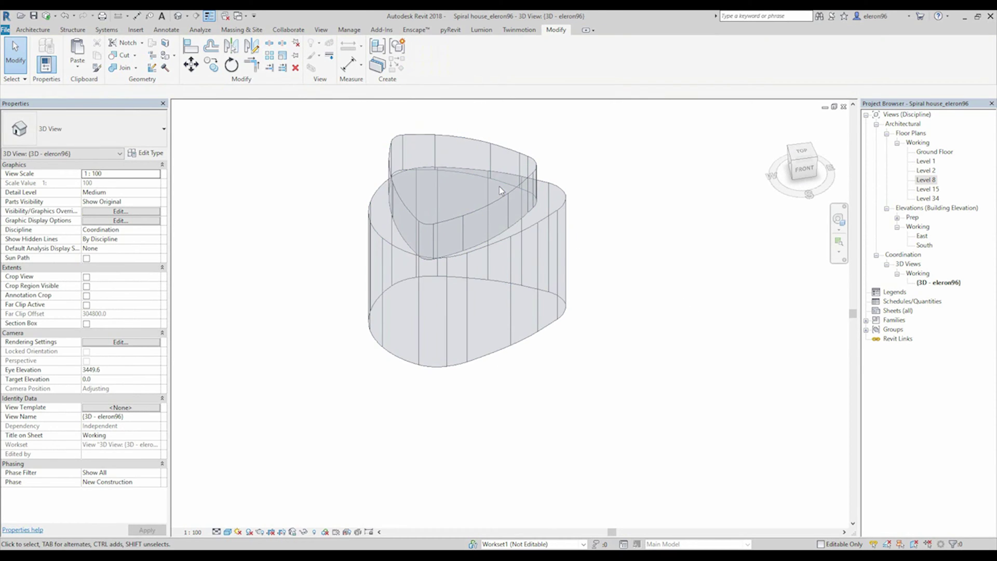
click(497, 207)
click(646, 290)
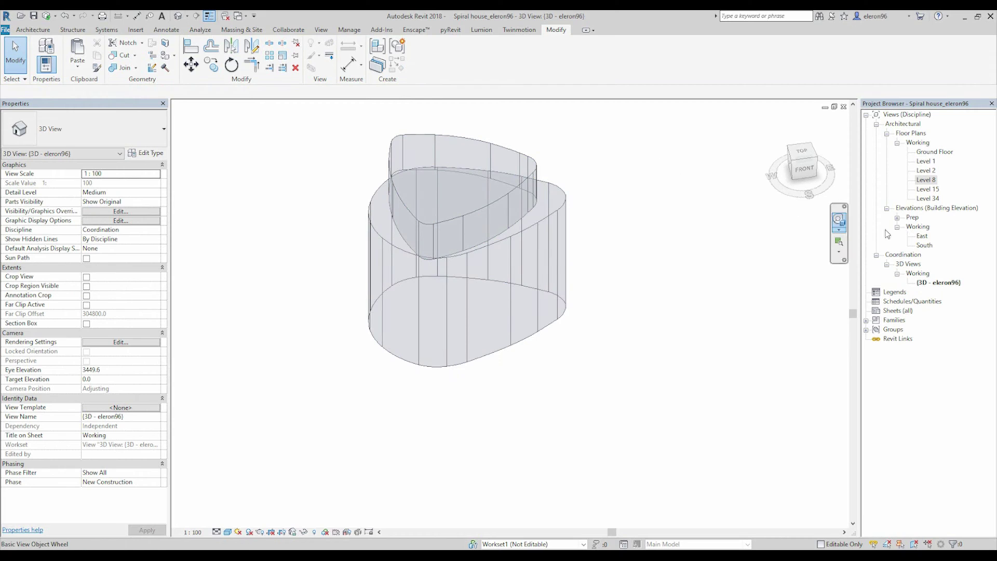
double_click(921, 236)
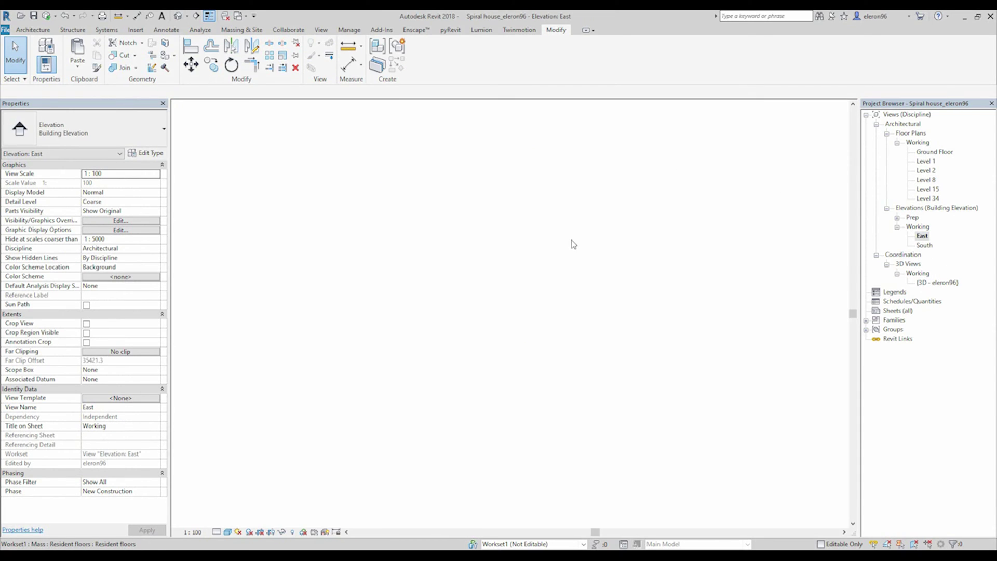
In the East elevation, drag the Resident floor mass's top up to Level 34.
click(569, 218)
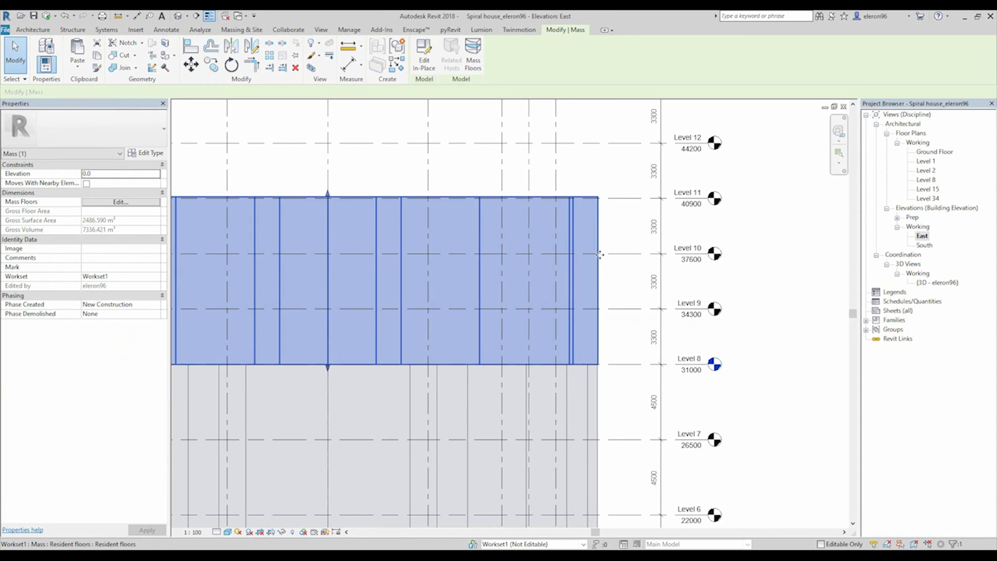
scroll(568, 244, down, 4)
scroll(495, 279, down, 3)
middle_drag(503, 220, 534, 382)
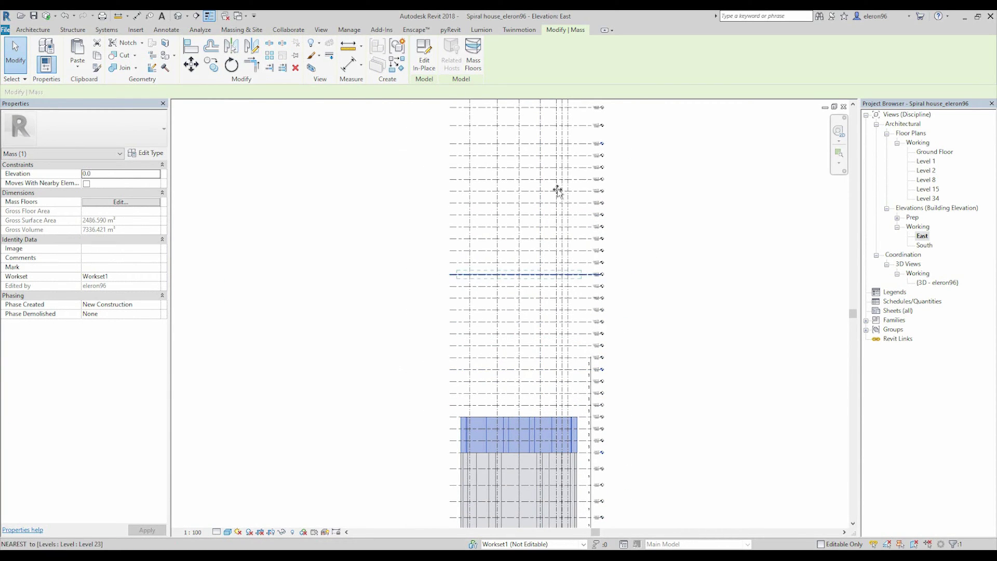
drag(560, 178, 560, 177)
middle_drag(564, 162, 550, 392)
scroll(551, 392, up, 6)
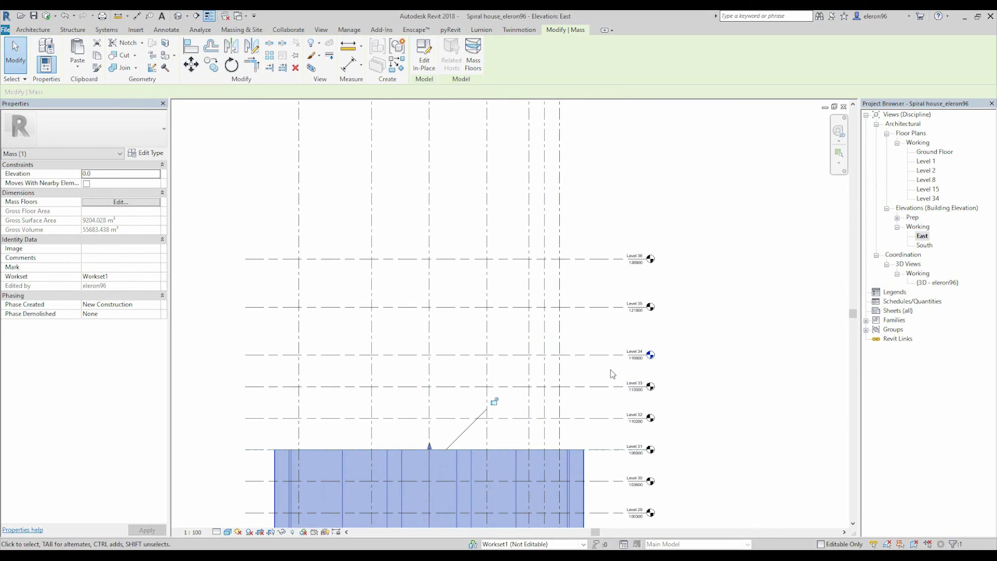
drag(430, 445, 430, 350)
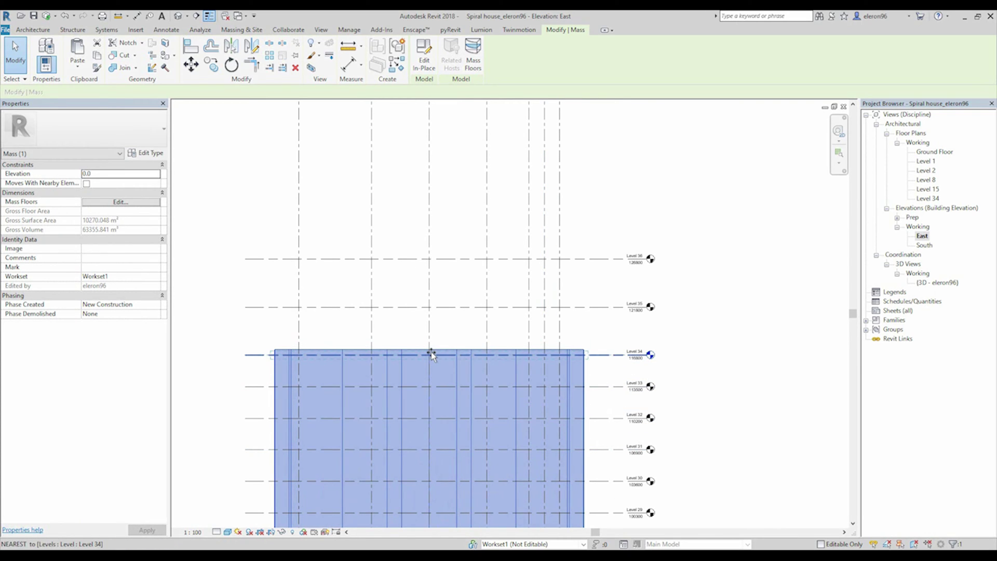
click(691, 314)
scroll(689, 315, down, 3)
In the 3D view, orbit and zoom to inspect the tall Resident mass atop the Ground level mass.
key(ctrl+Tab)
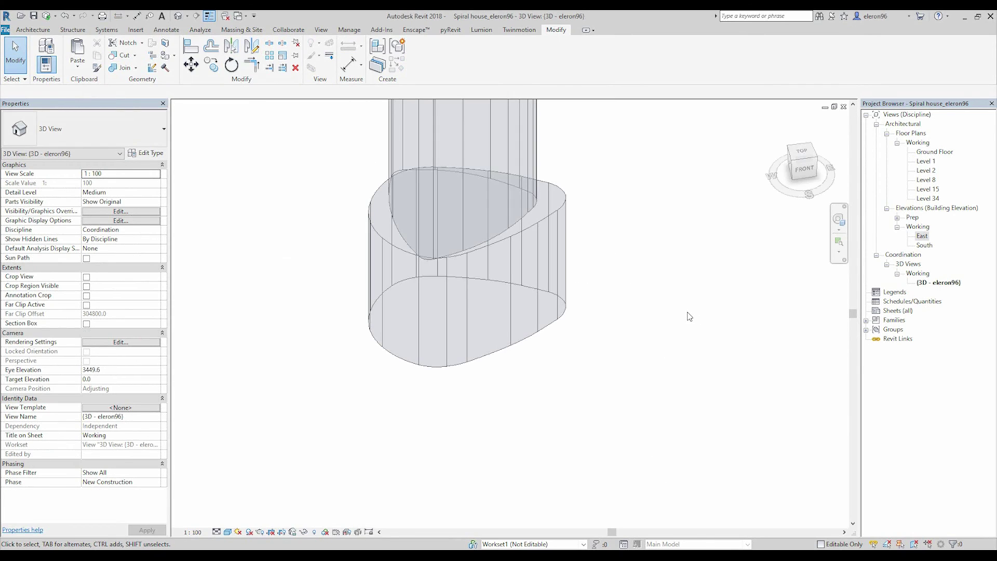
scroll(688, 316, down, 5)
shift+middle_drag(688, 314, 626, 260)
scroll(623, 263, up, 3)
middle_drag(725, 296, 627, 421)
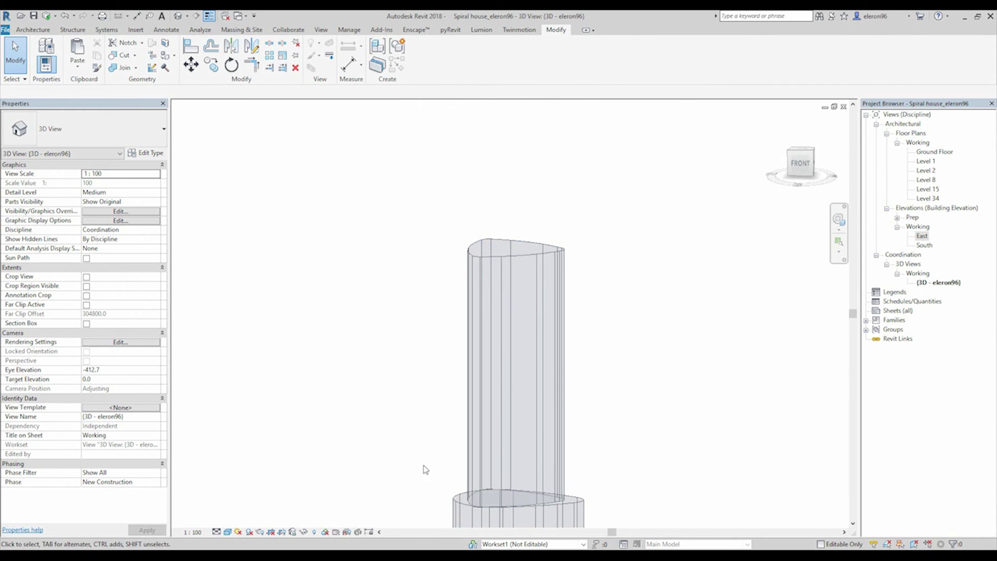
Browse the Lombard Wharf gallery: Floor Plan 3, Section, Axonometric, Facade Roof Section, then back to Floor Plan 1.
click(271, 553)
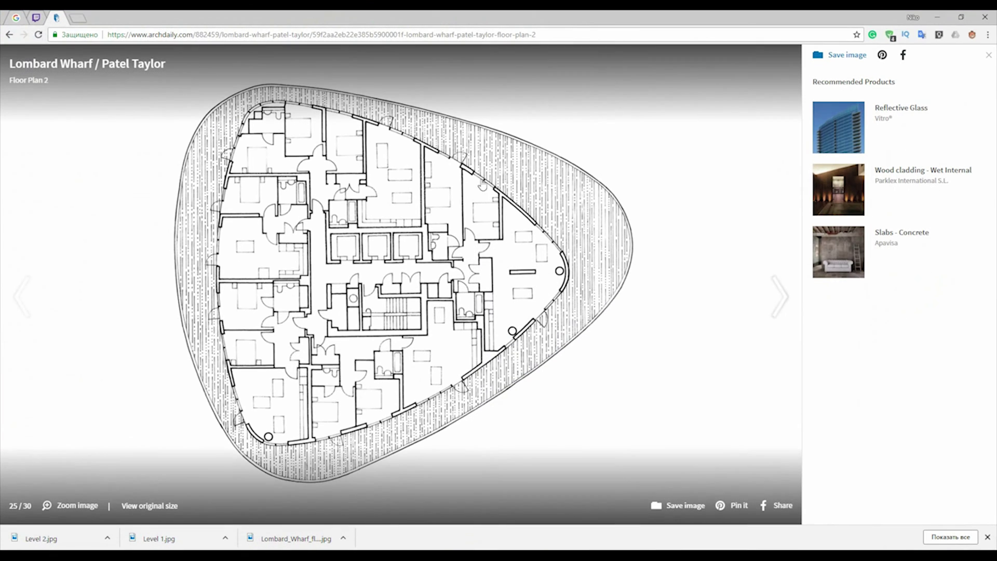
click(784, 297)
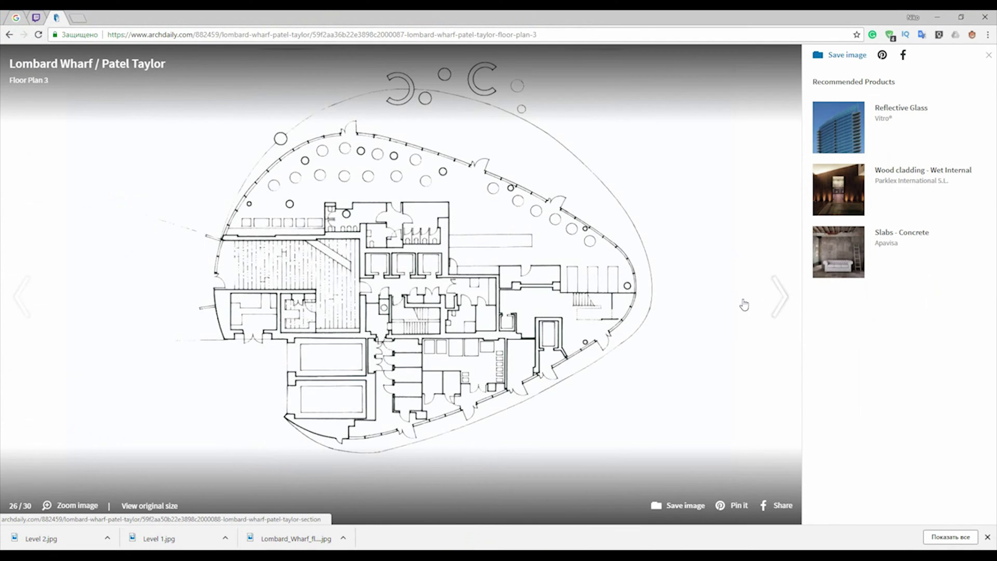
click(786, 294)
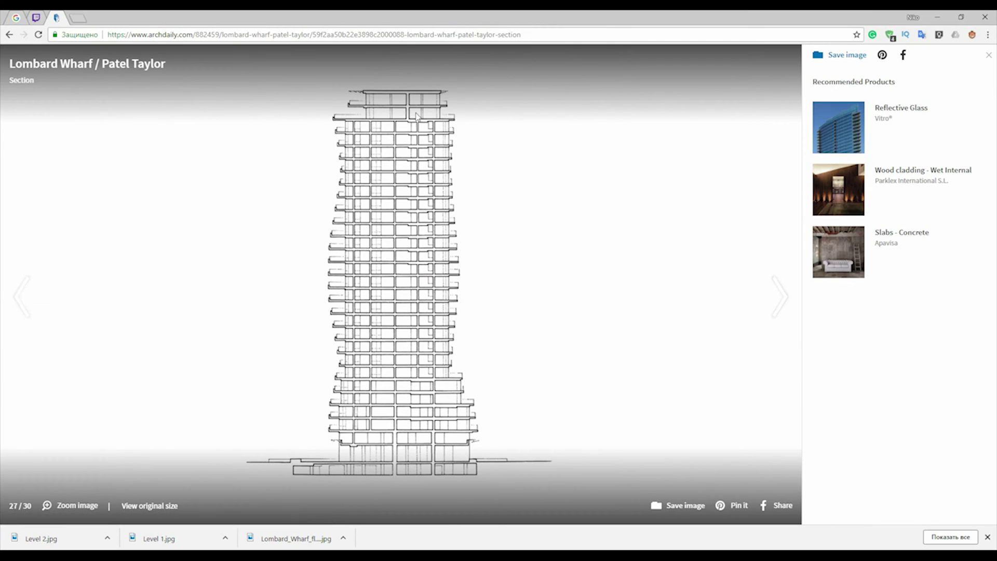
click(782, 304)
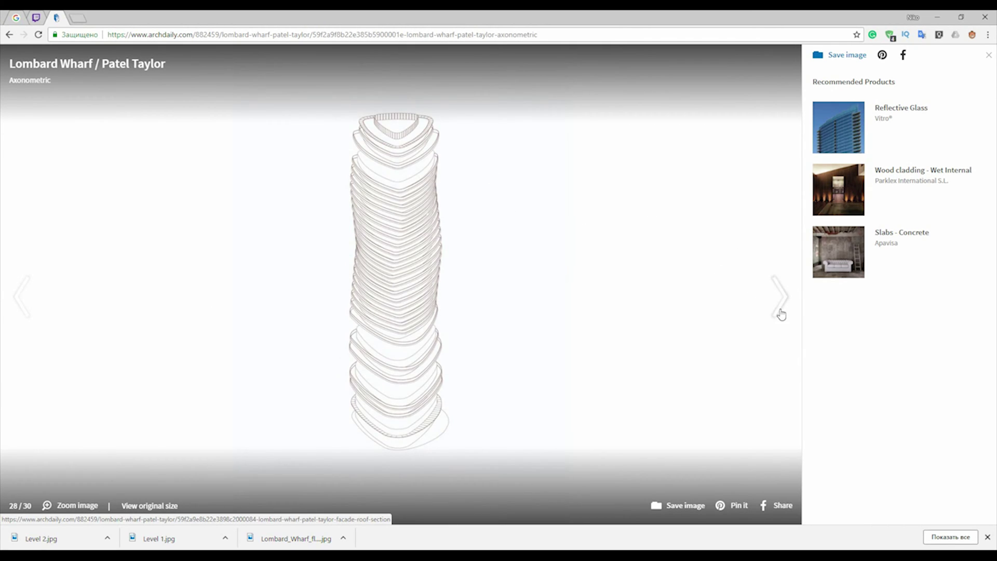
click(788, 304)
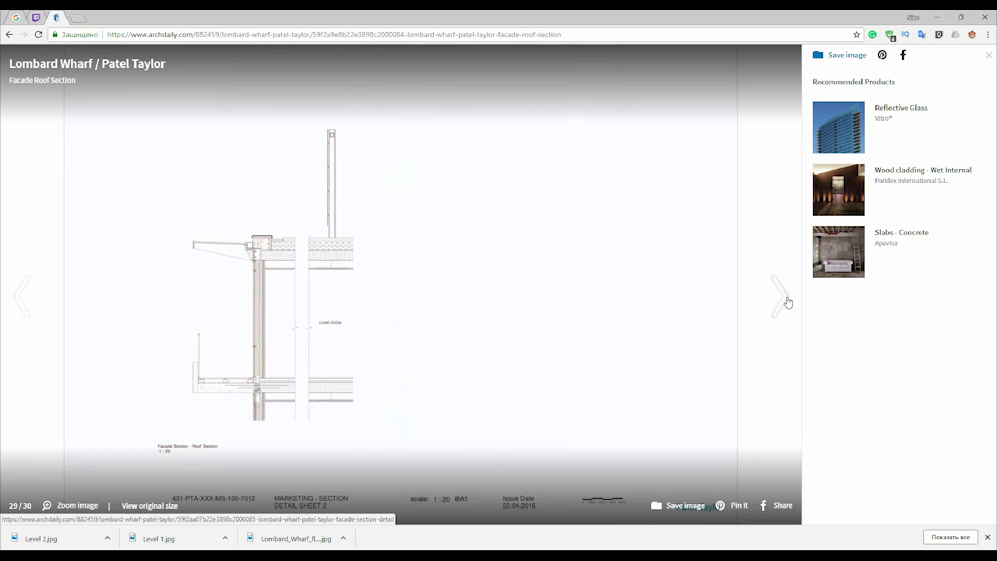
click(22, 301)
click(21, 300)
click(21, 300)
click(22, 301)
click(22, 301)
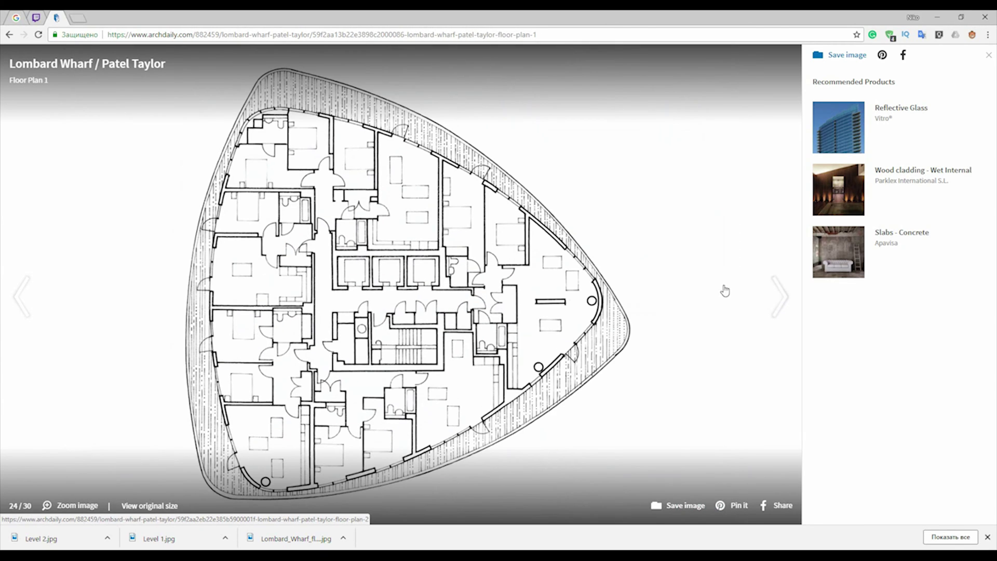
Compare Floor Plans 1 and 2, settle on Floor Plan 2, and minimize the browser.
click(787, 292)
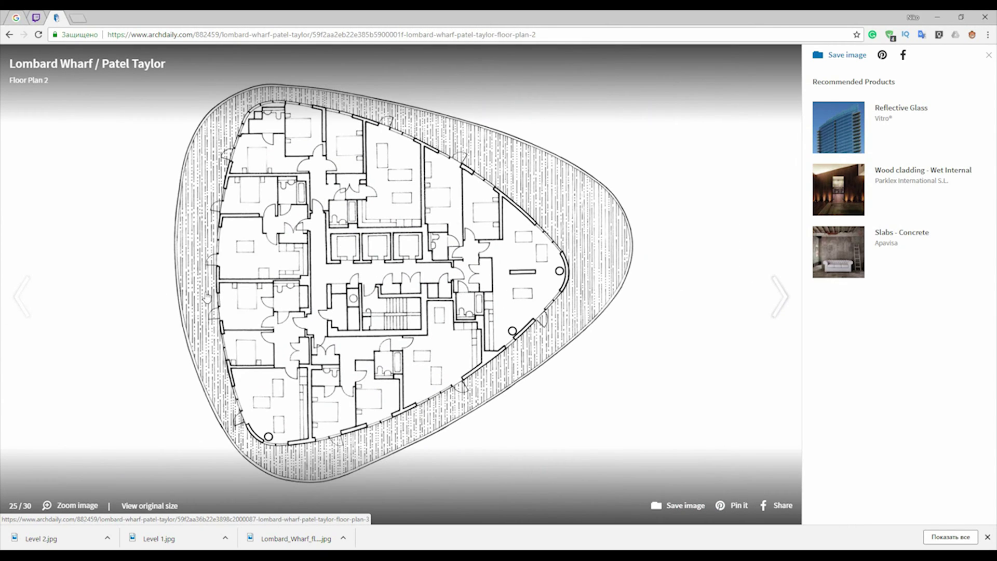
click(21, 301)
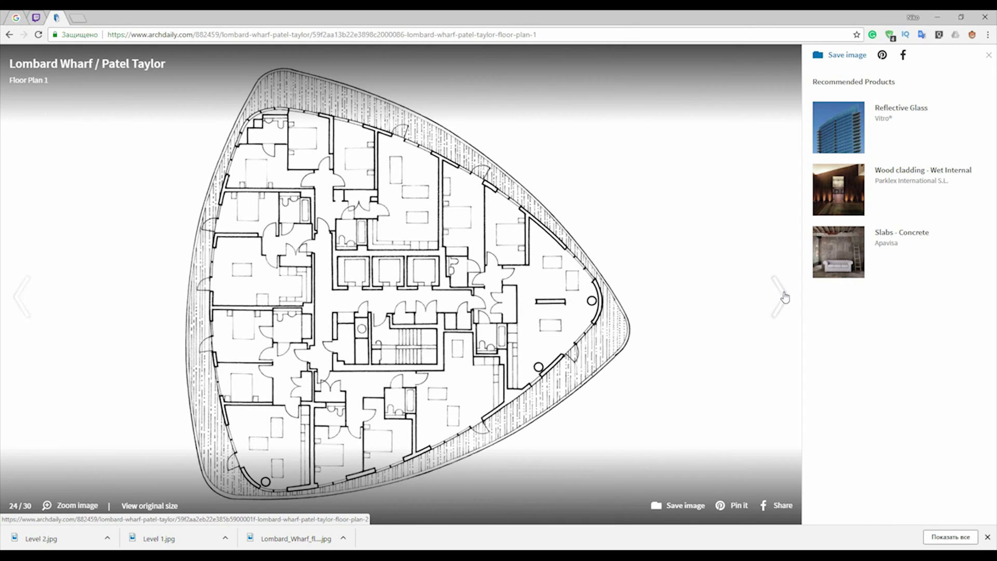
click(785, 297)
click(13, 304)
click(790, 303)
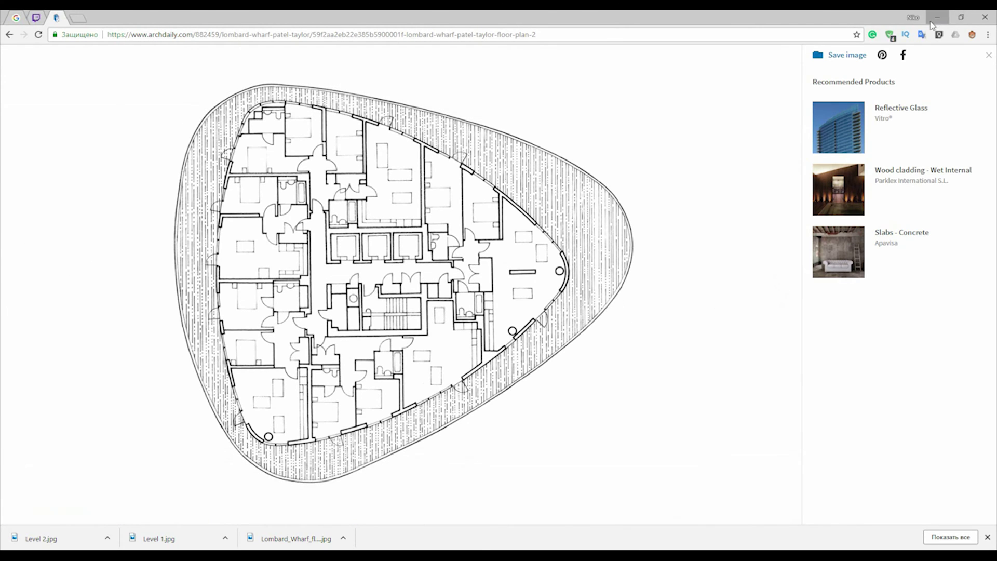
click(935, 19)
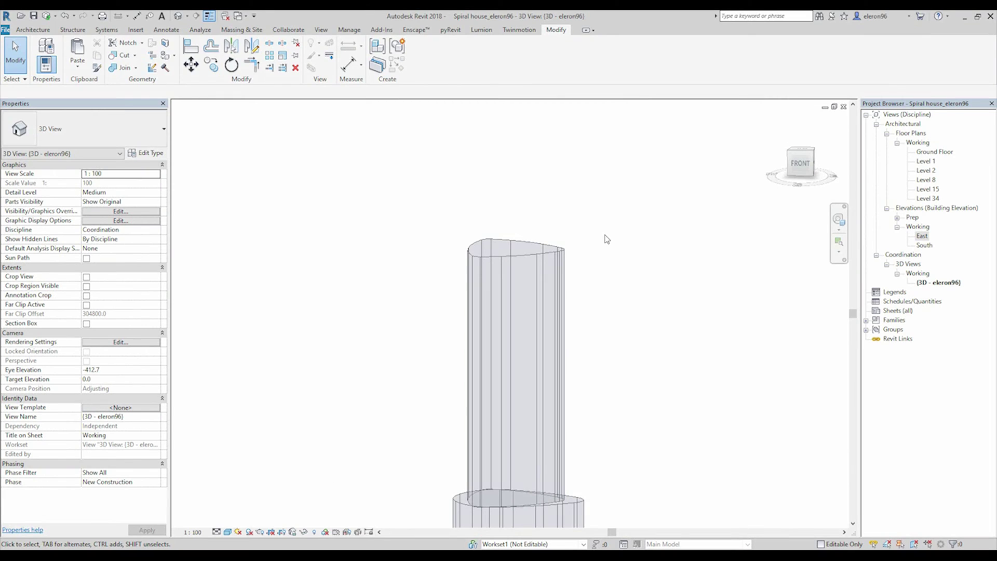
Deselect the tower mass and open the Level 34 floor plan, panning it into position.
click(555, 283)
click(662, 298)
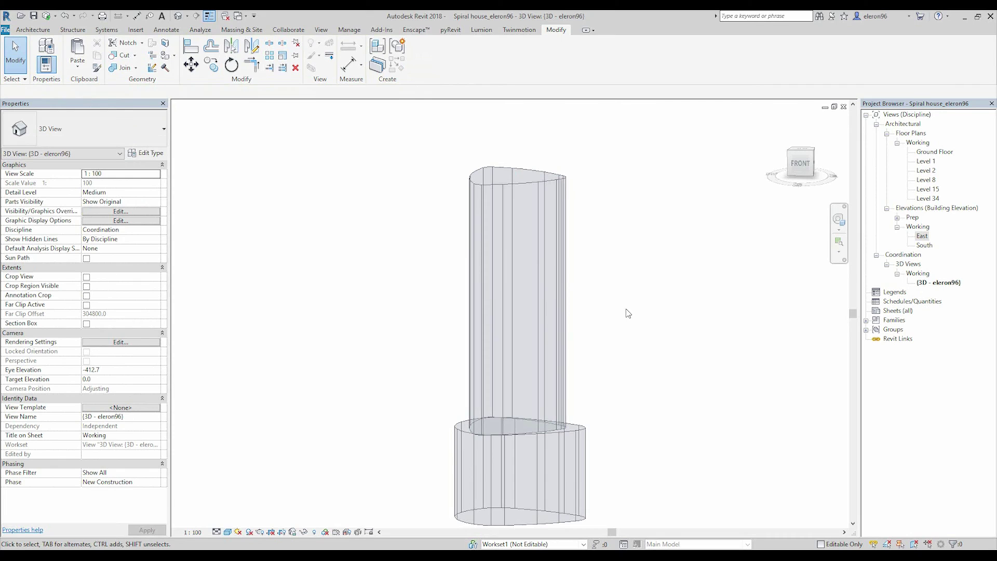
double_click(927, 199)
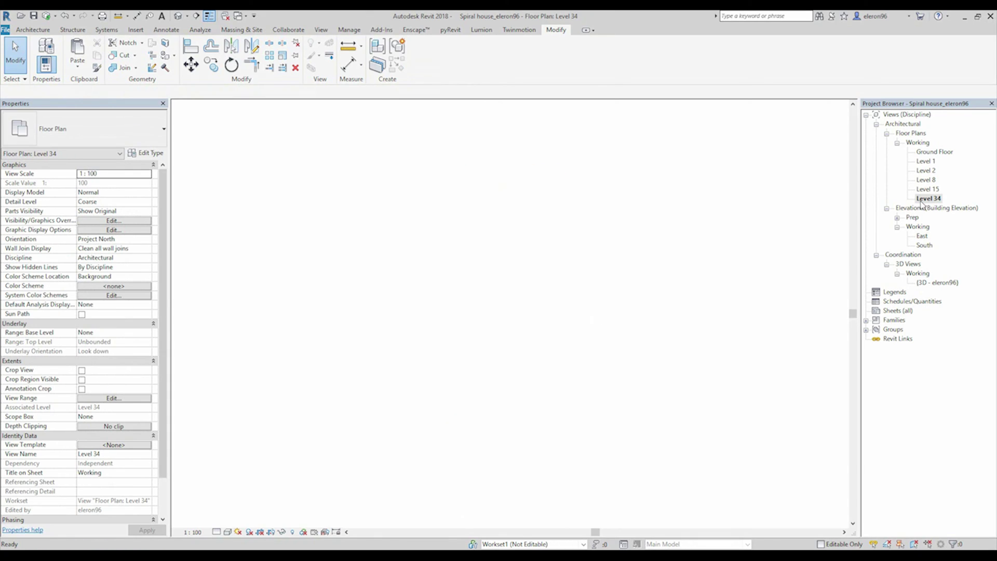
middle_drag(710, 360, 747, 337)
middle_drag(677, 349, 696, 382)
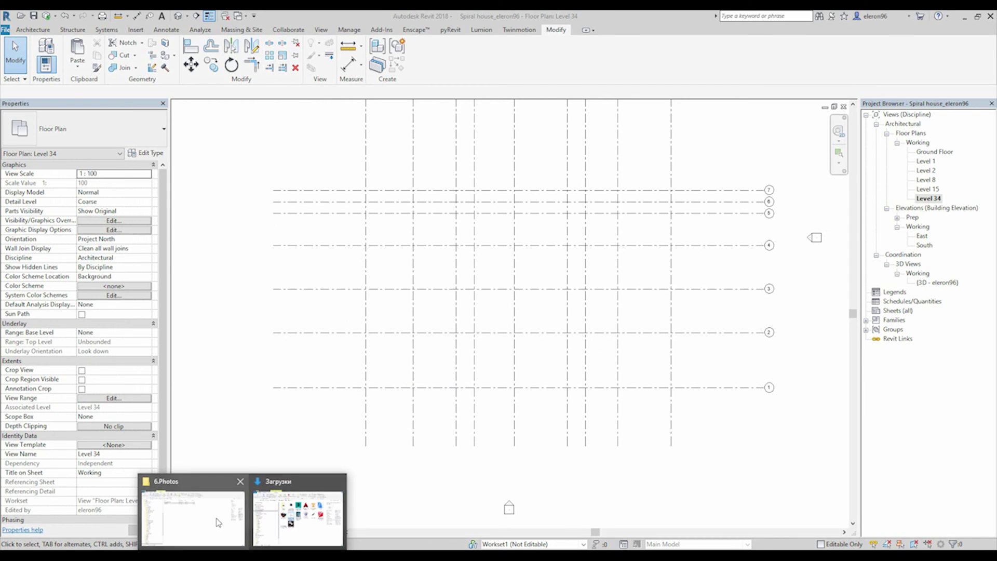
Drag the Level 2 image from the 6.Photos folder into the Level 34 plan.
click(237, 496)
click(240, 146)
drag(242, 145, 523, 322)
click(530, 319)
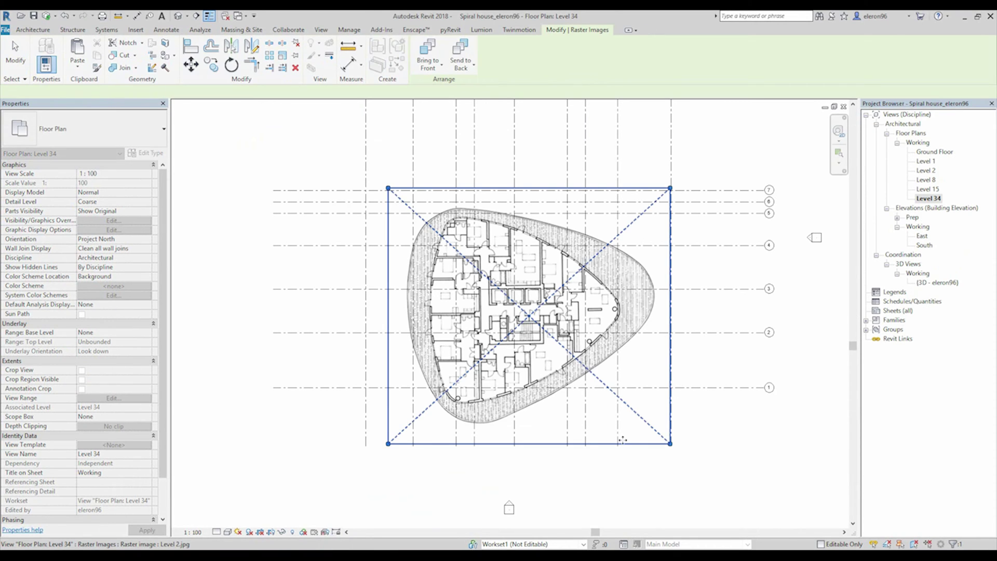
click(535, 512)
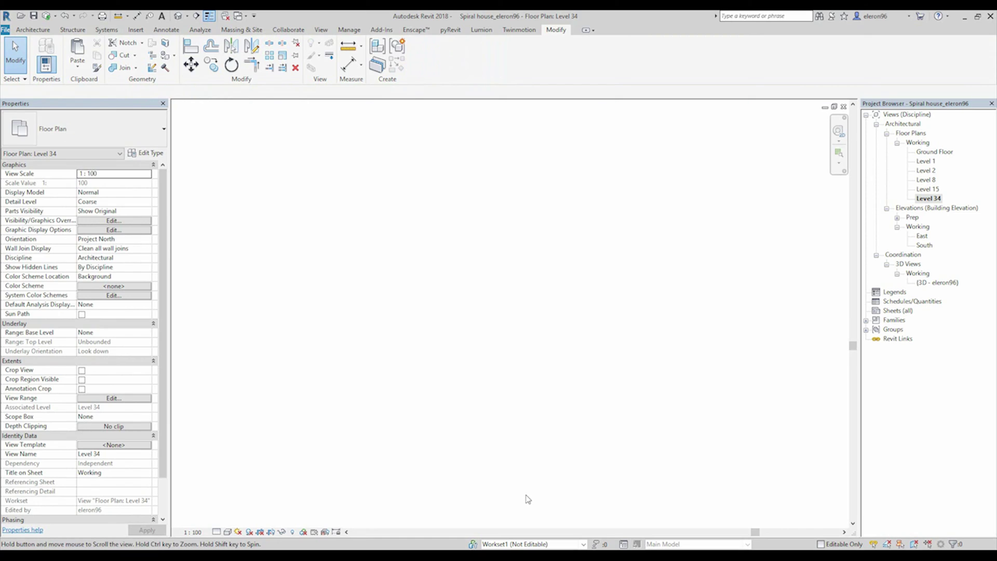
Move the Level 2 plan image clear of the grids, to their right.
middle_click(526, 494)
middle_click(526, 495)
scroll(531, 435, down, 2)
scroll(524, 415, up, 1)
middle_drag(522, 405, 516, 380)
drag(599, 376, 831, 425)
click(762, 440)
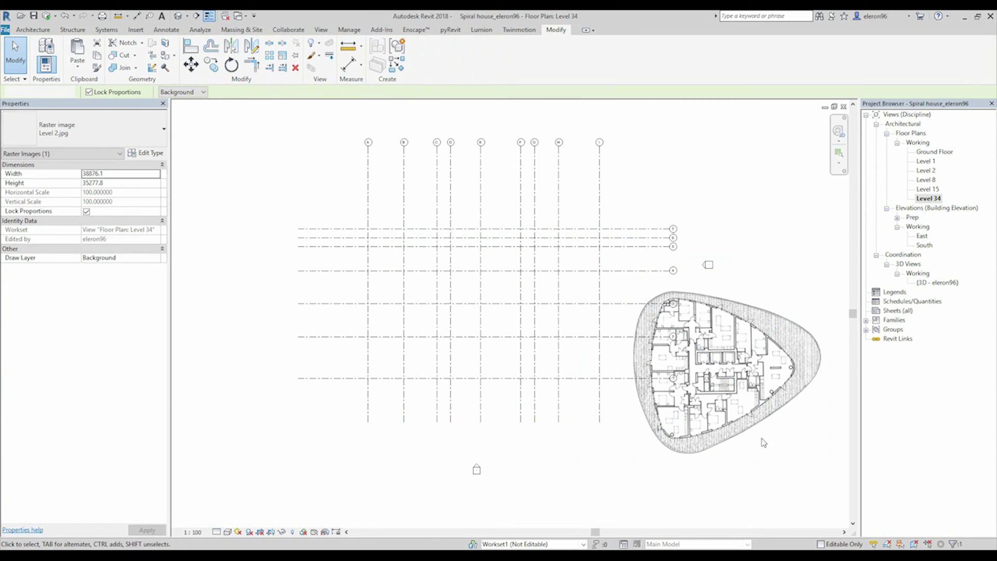
Open the Level 8 floor plan and zoom in on the stair core.
double_click(926, 180)
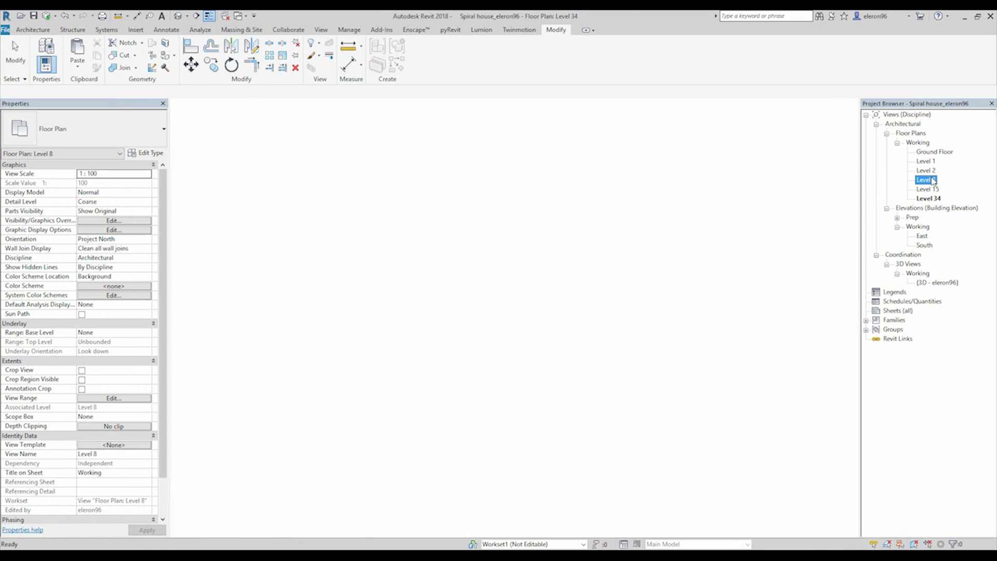
scroll(494, 322, up, 2)
scroll(379, 323, up, 3)
Trace the stair core with model lines (5400 bottom, 3000 right, 3800 top edges), then reopen Level 34.
click(44, 32)
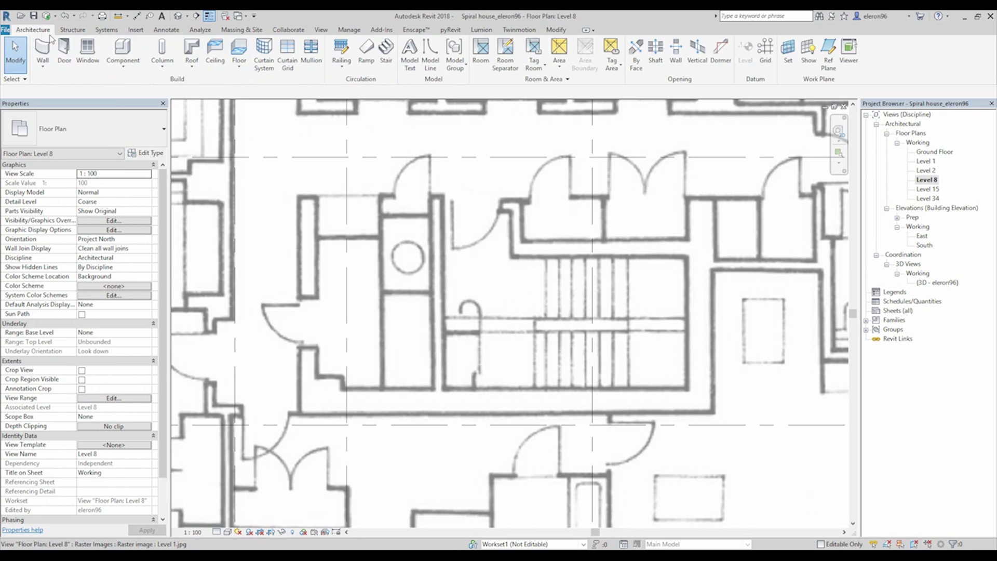
click(430, 55)
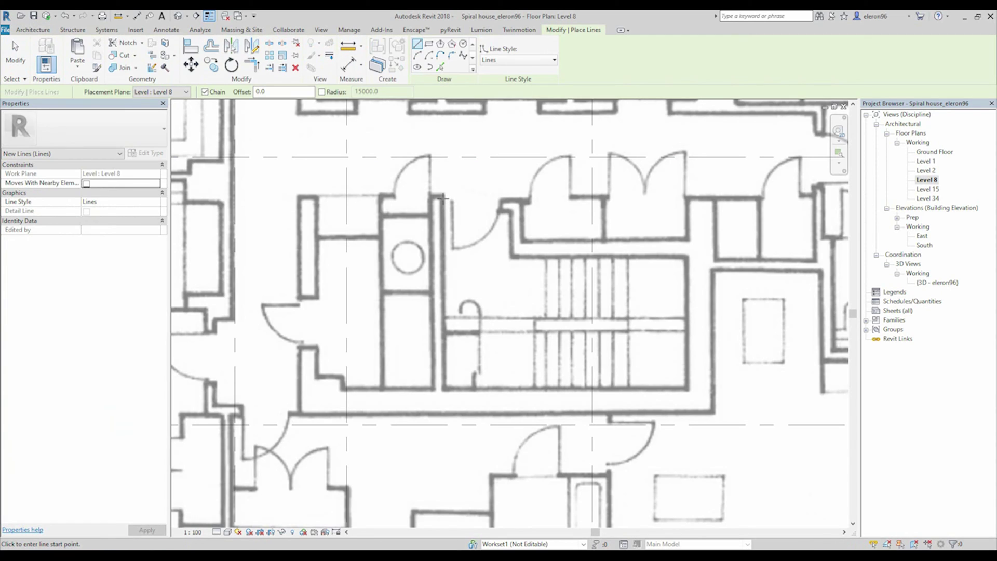
click(442, 197)
click(448, 388)
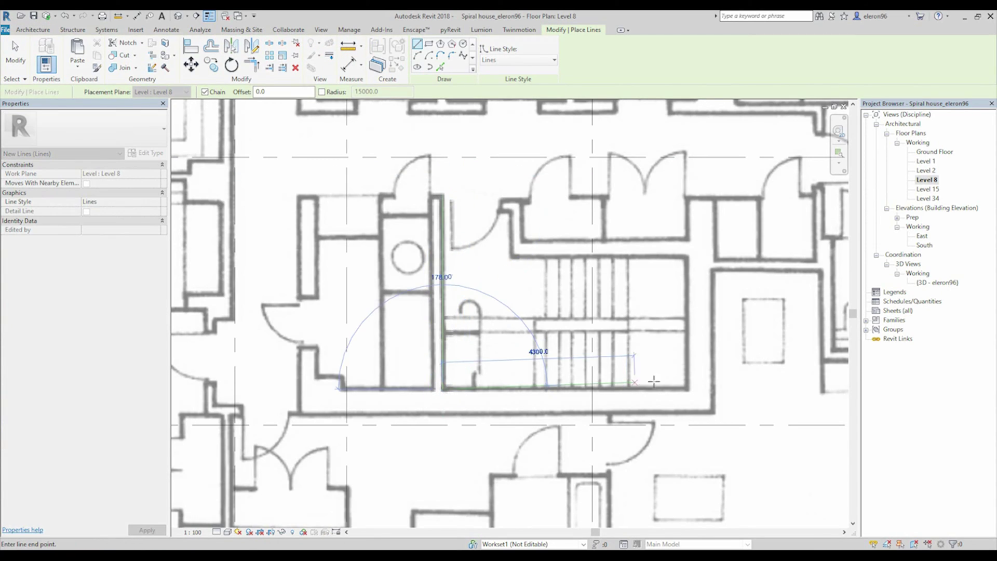
click(685, 388)
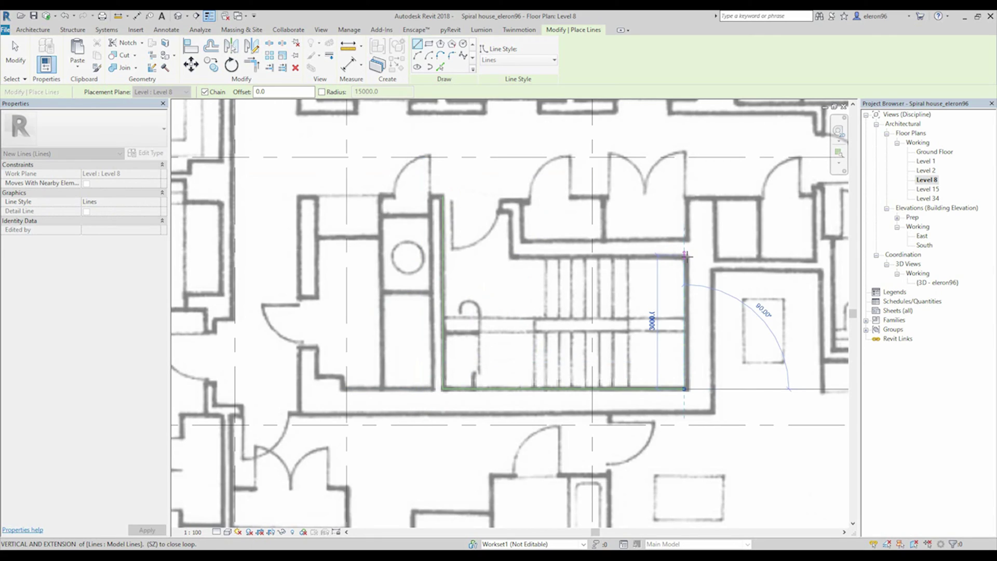
click(686, 255)
click(510, 255)
key(Escape)
key(Escape)
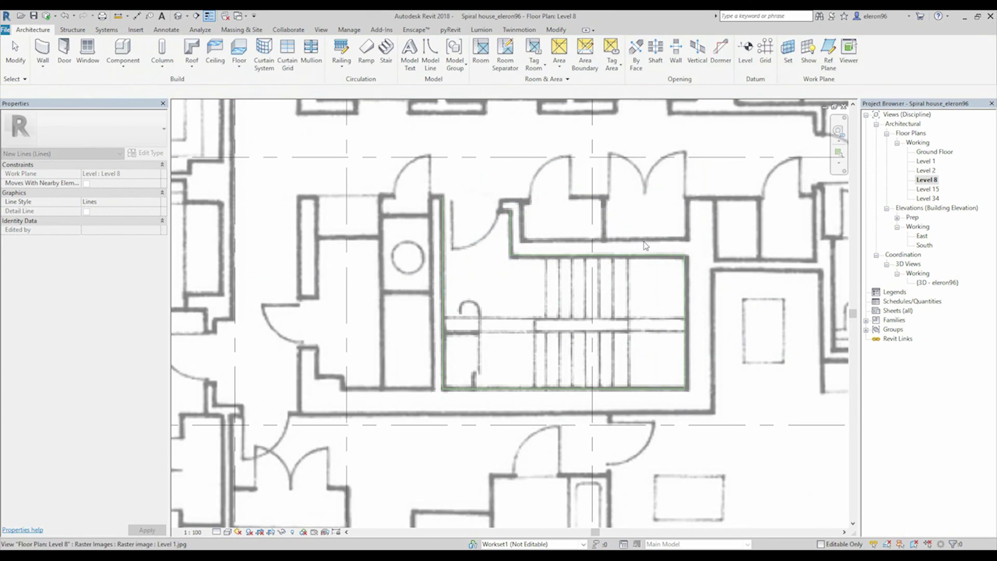
double_click(928, 198)
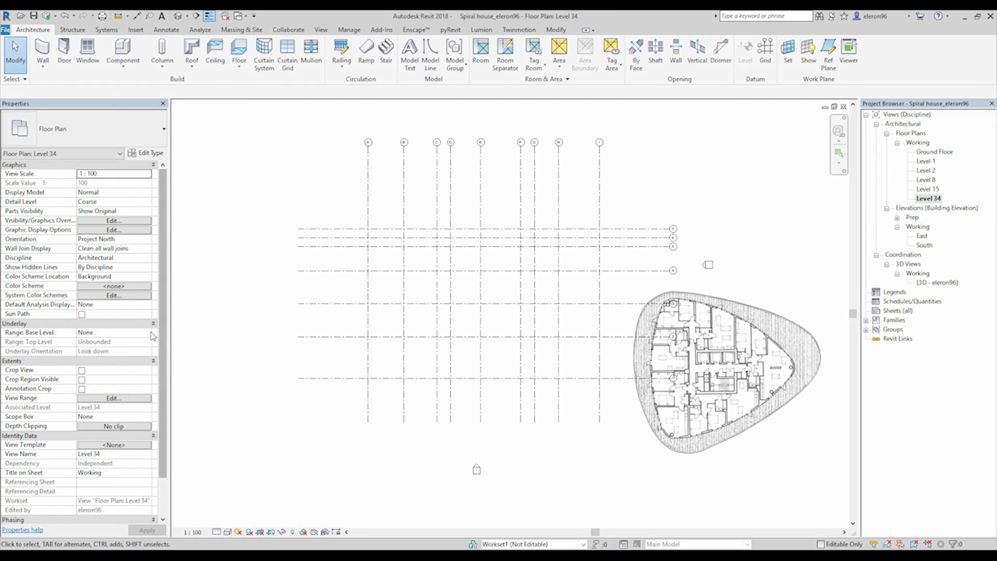
Set the Level 34 plan's underlay base level to Level 8.
click(120, 333)
click(147, 333)
click(98, 365)
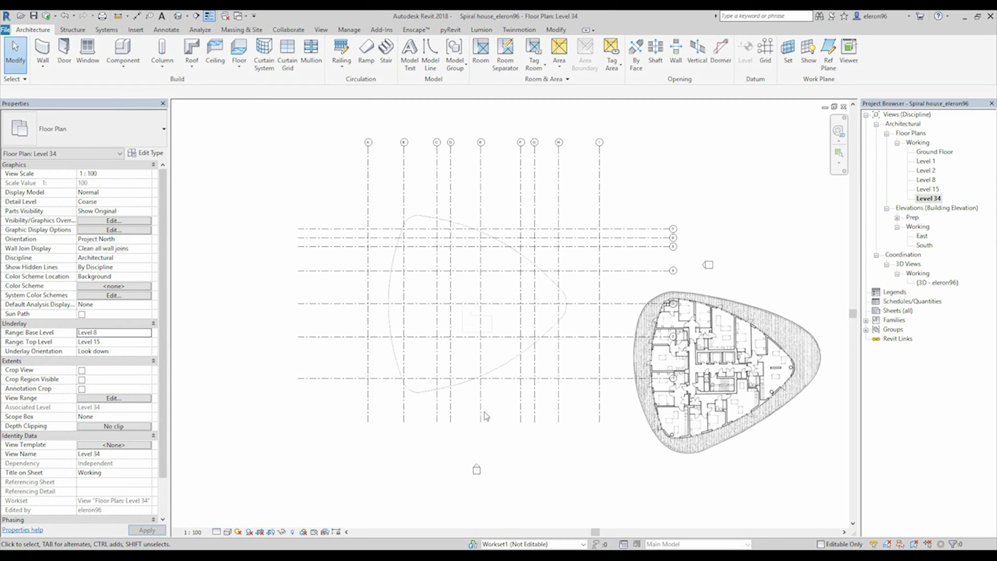
middle_drag(440, 323, 410, 296)
Move the Level 2 plan image so it sits on the traced stair-core corner.
click(732, 339)
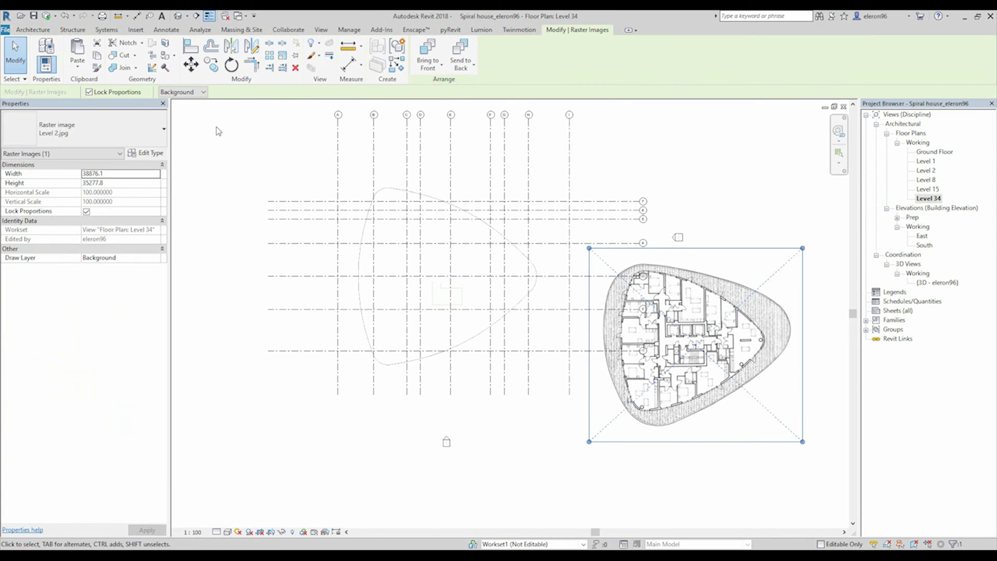
click(191, 64)
scroll(649, 359, up, 10)
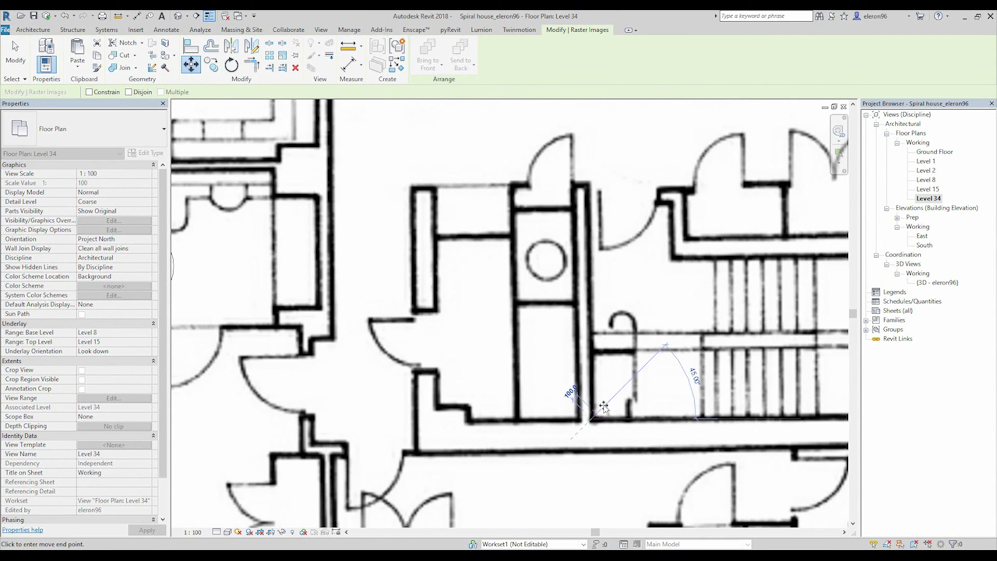
scroll(601, 409, down, 8)
scroll(777, 458, up, 8)
scroll(621, 424, up, 3)
click(575, 398)
scroll(558, 428, down, 4)
scroll(631, 389, up, 3)
Scale the Level 2 image from the stair-core corner so its stair core matches the trace.
click(252, 63)
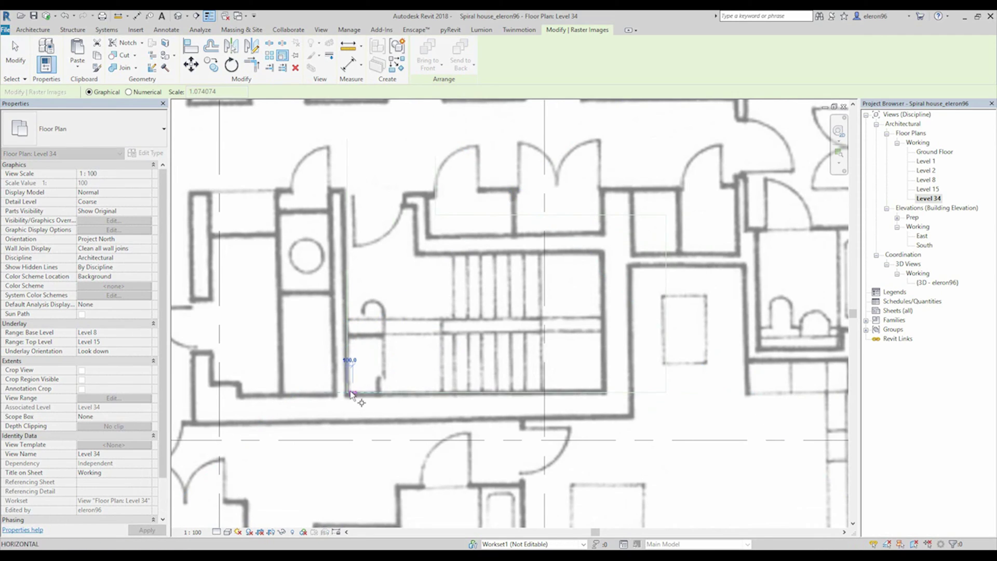
click(666, 393)
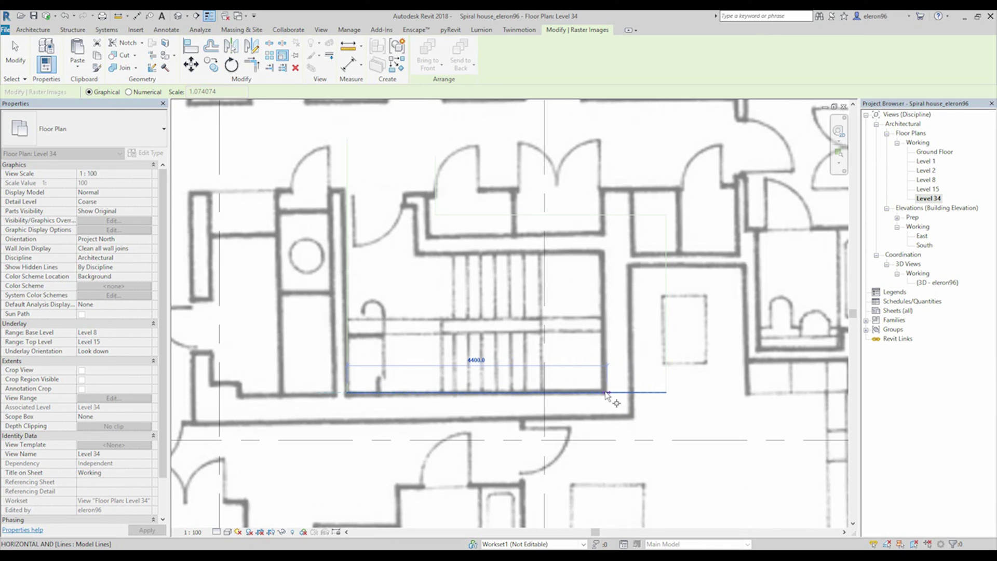
click(667, 393)
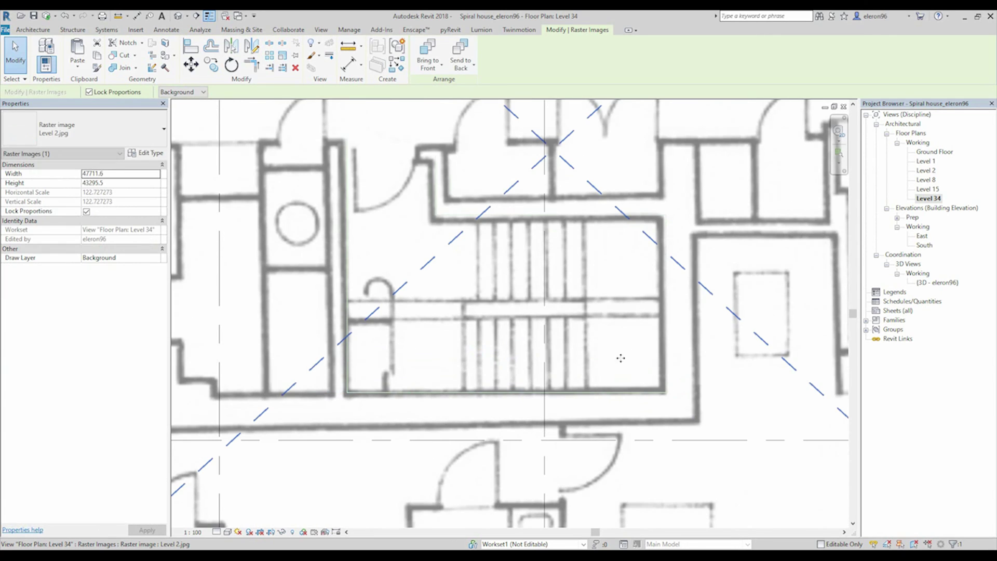
scroll(469, 255, down, 5)
middle_drag(460, 241, 466, 291)
middle_drag(407, 230, 425, 267)
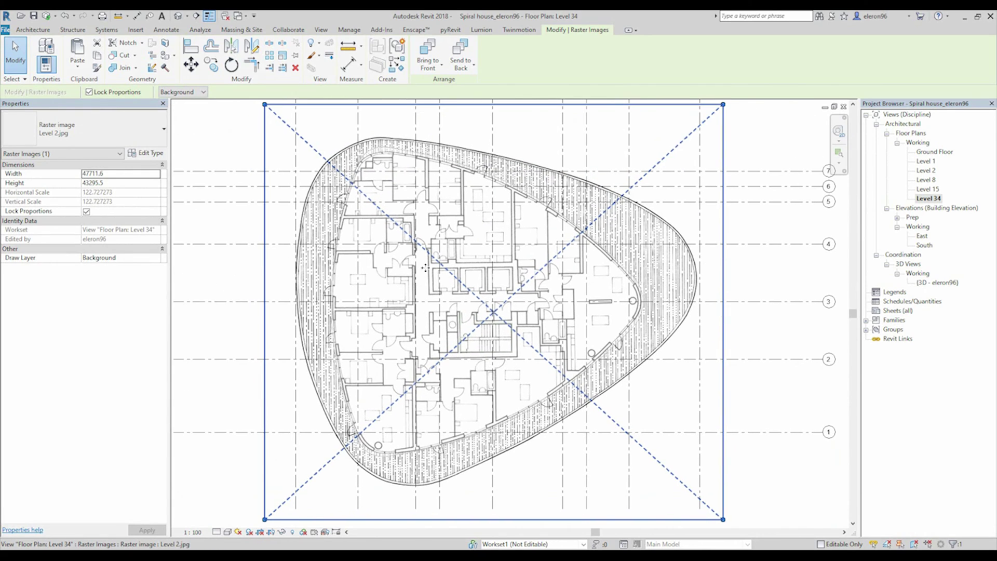
click(763, 474)
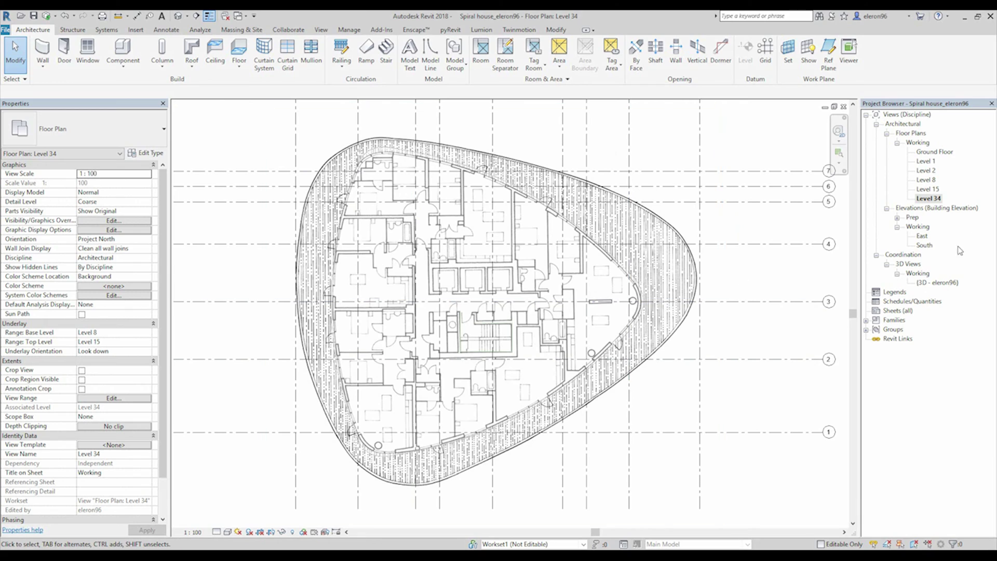
Pin the Level 2 image on Level 34 and the Level 1 image on Level 8.
double_click(927, 180)
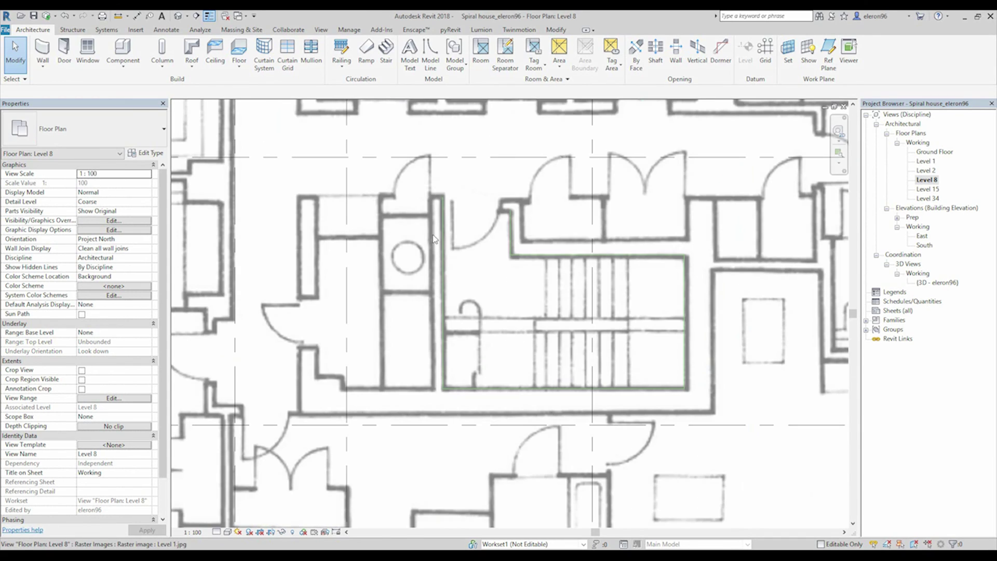
double_click(935, 198)
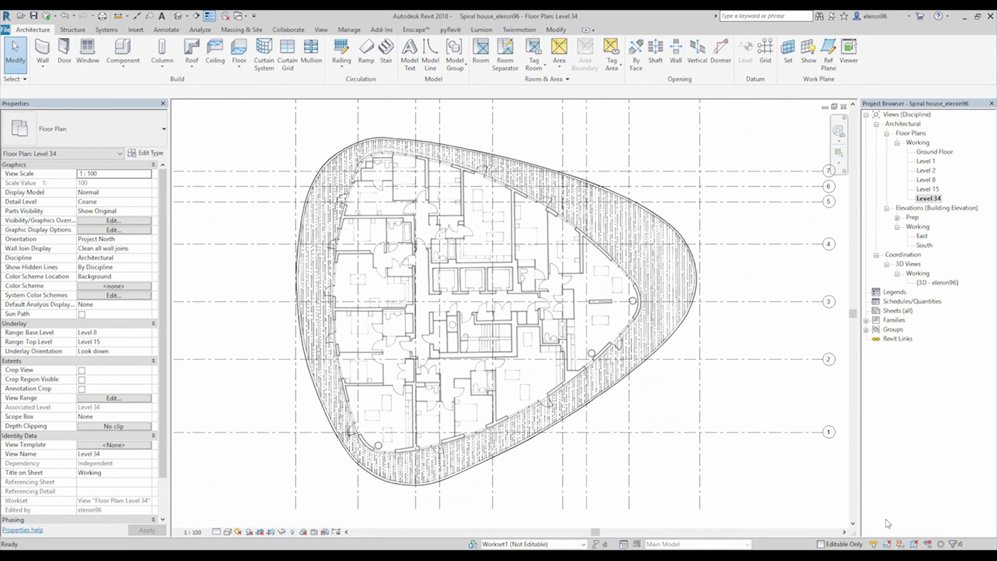
click(605, 385)
click(300, 55)
double_click(927, 180)
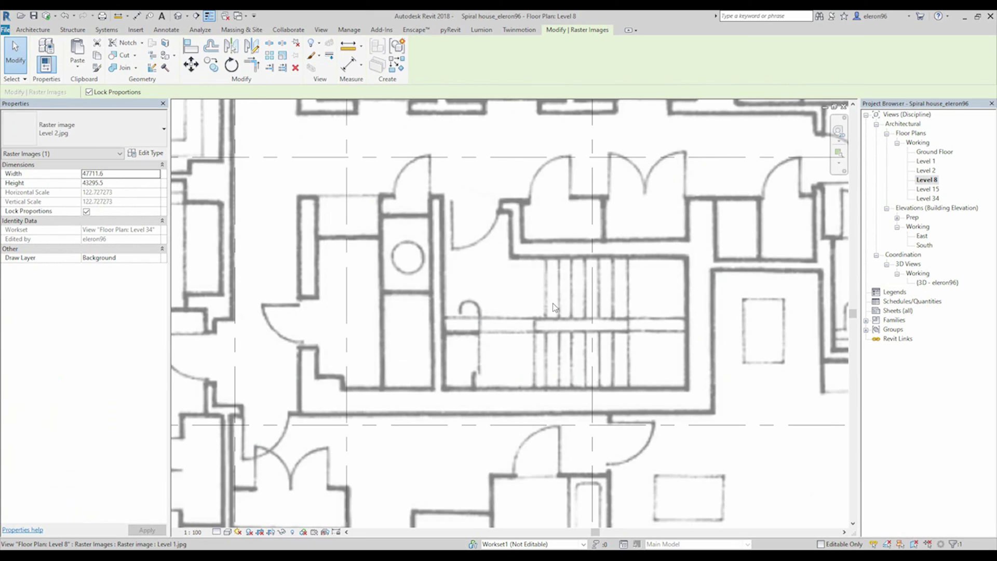
click(297, 55)
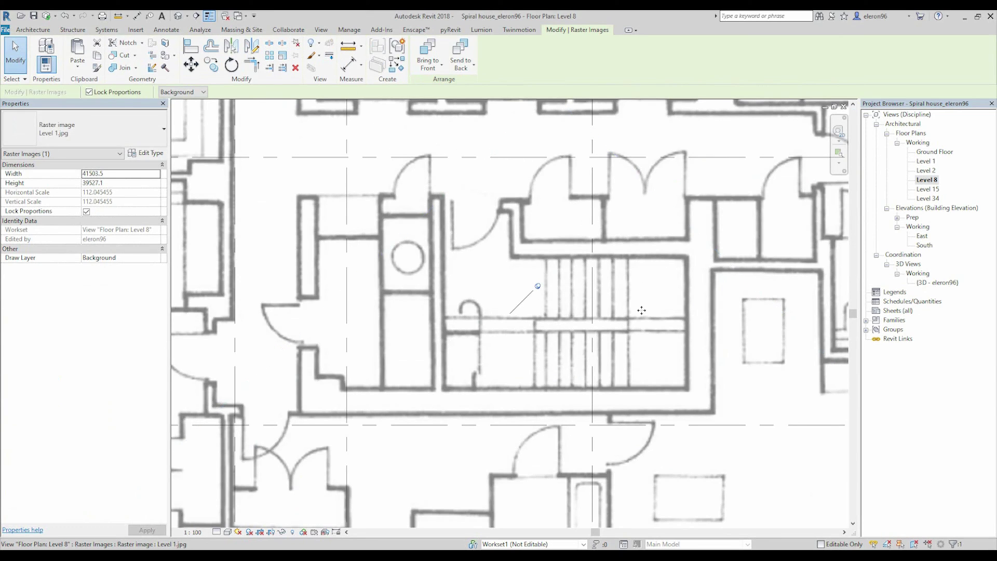
Back on Level 34, start a new in-place mass from Massing & Site.
double_click(938, 199)
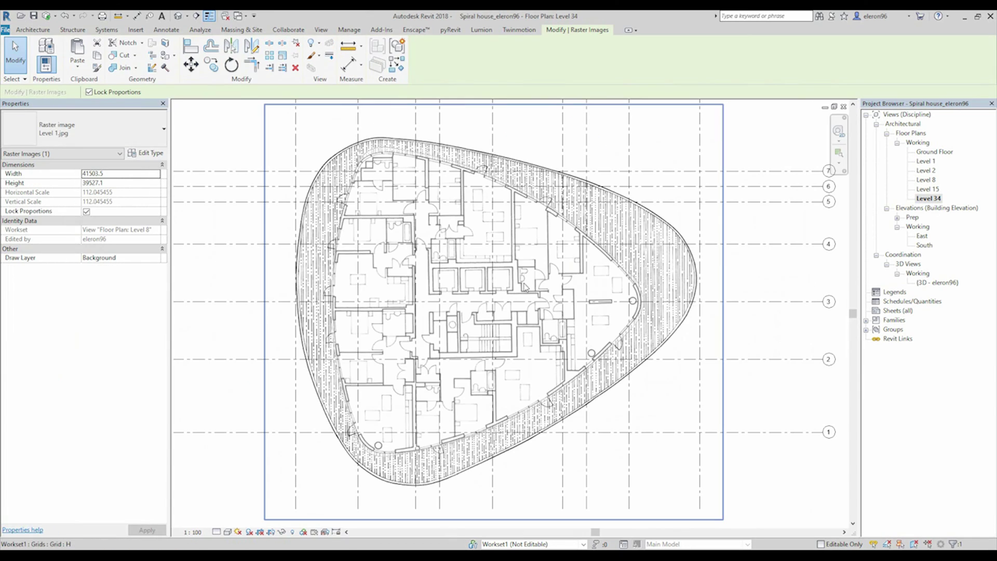
click(243, 30)
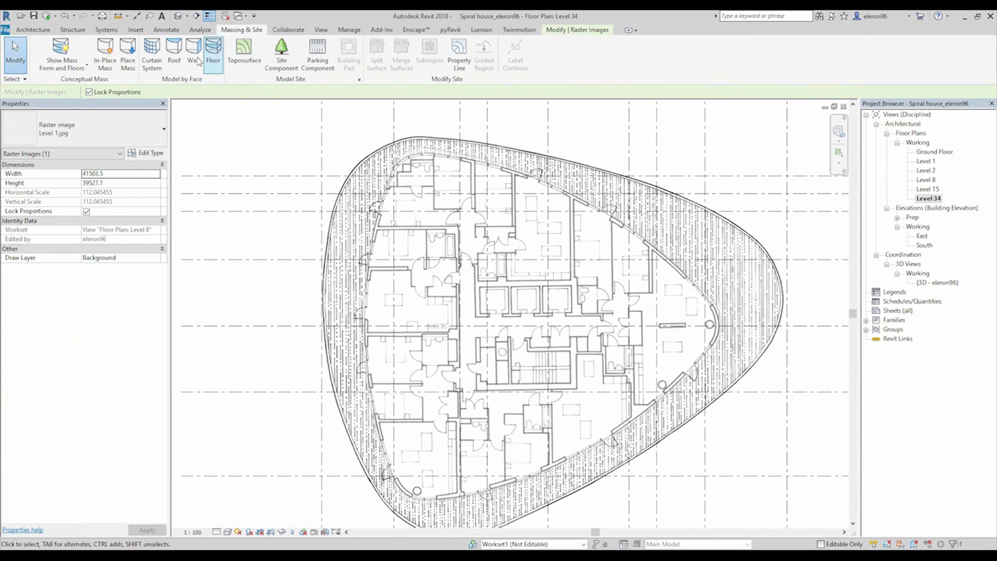
click(105, 57)
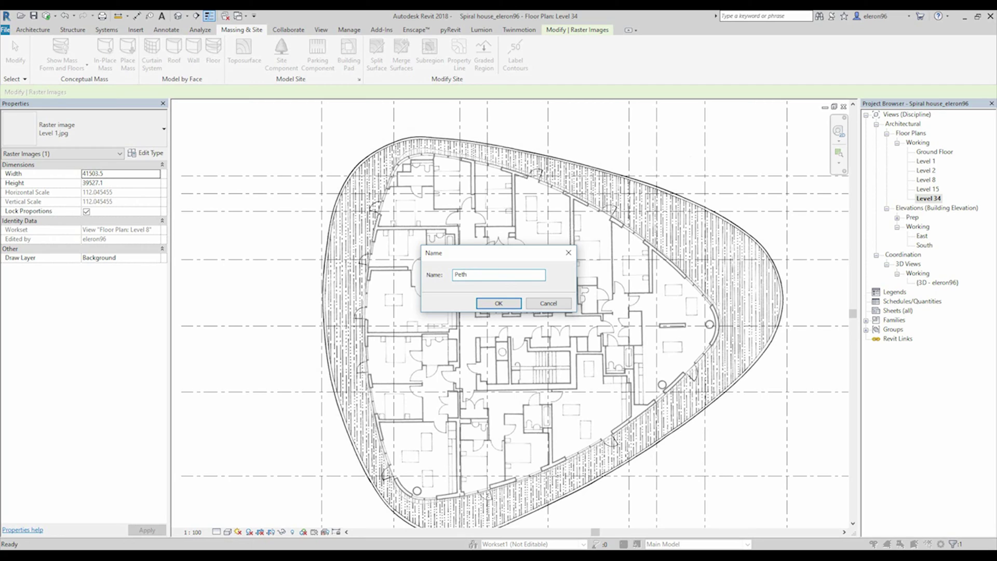
Confirm the in-place mass name and draw the first Start-End-Radius arc along the inner wall.
key(Return)
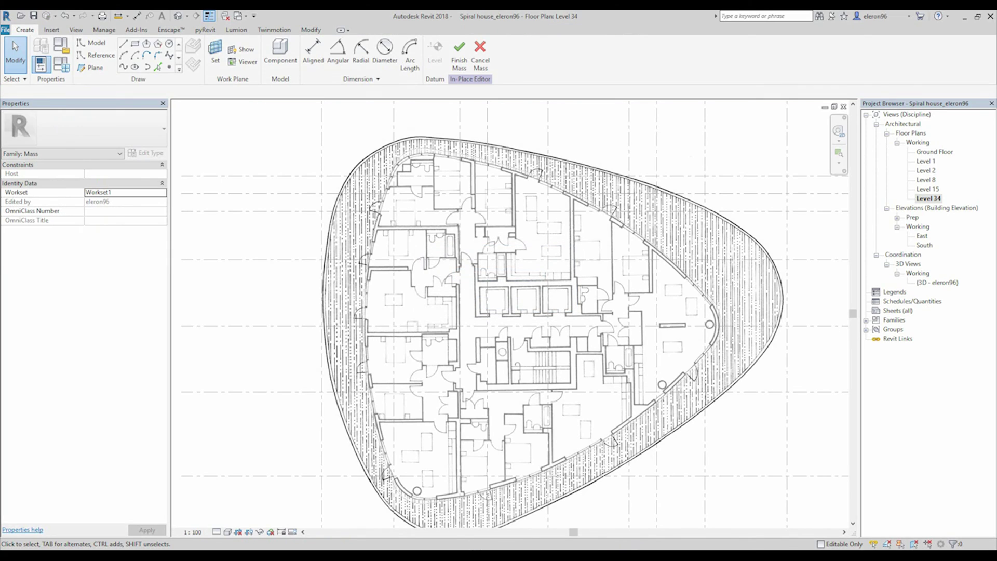
click(123, 55)
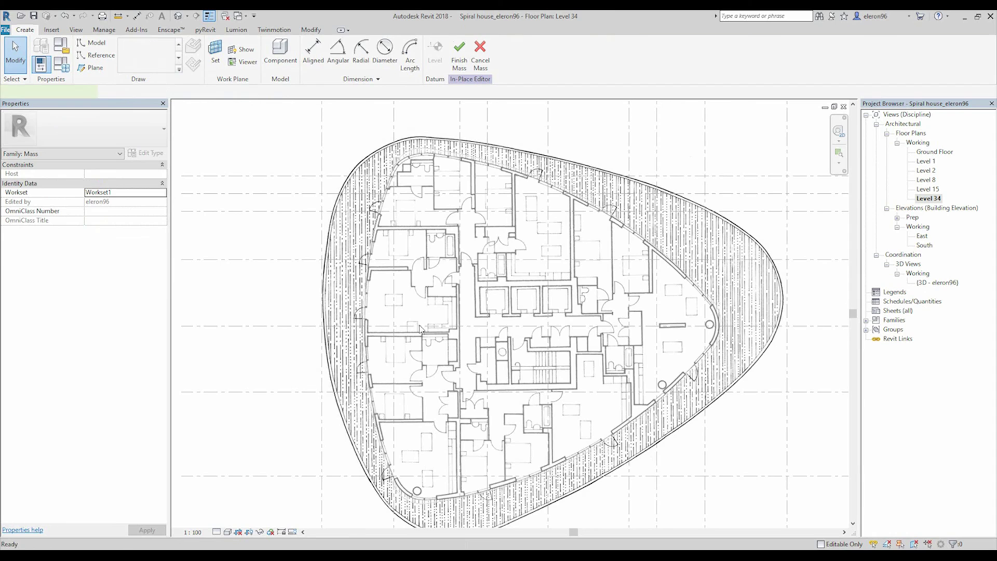
scroll(396, 374, up, 6)
click(395, 374)
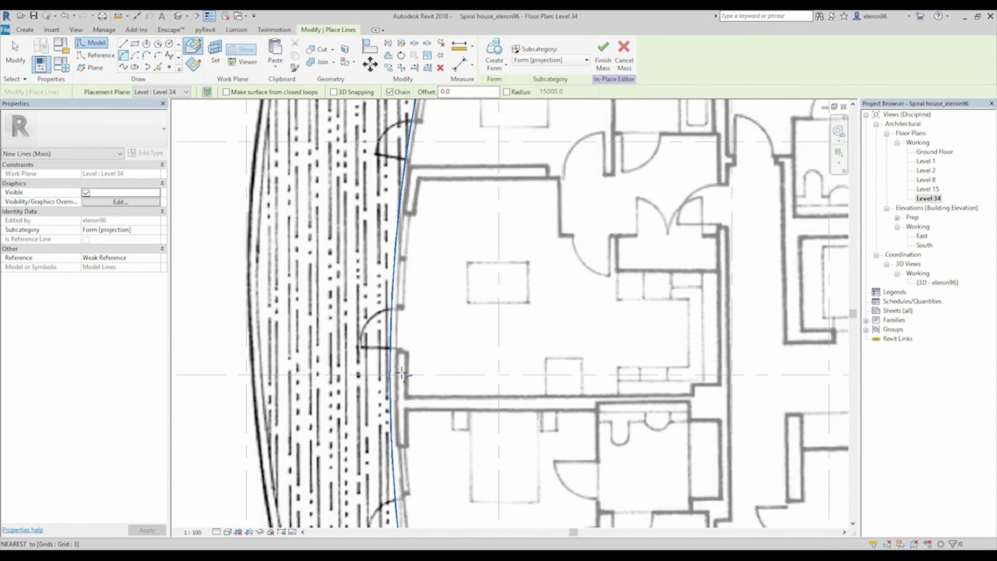
scroll(438, 345, down, 5)
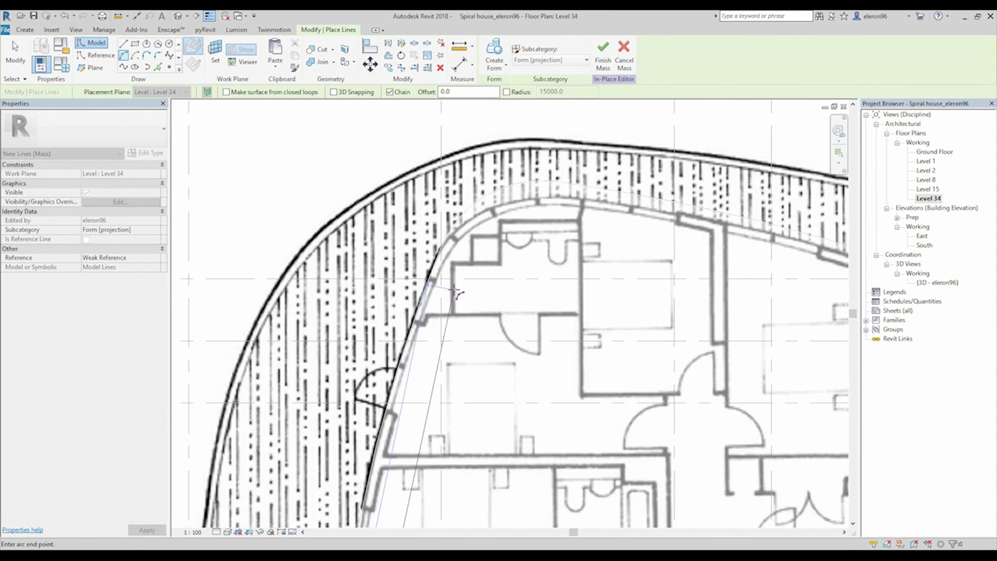
click(467, 230)
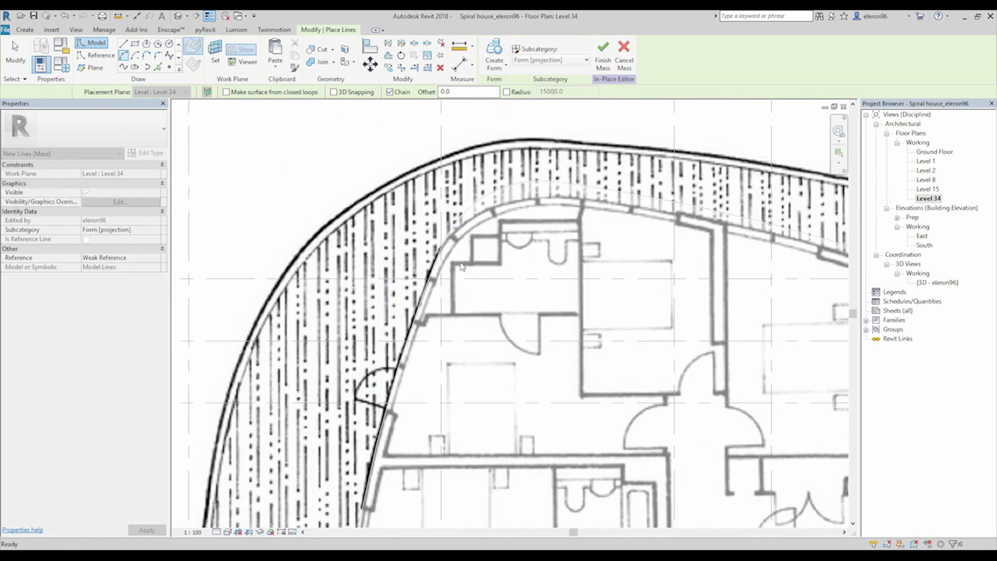
scroll(405, 322, up, 3)
click(399, 375)
Chain arcs from grid 3 along the curved inner wall toward the wall corner.
click(398, 375)
middle_drag(419, 161, 397, 426)
click(409, 317)
scroll(410, 314, up, 3)
click(419, 269)
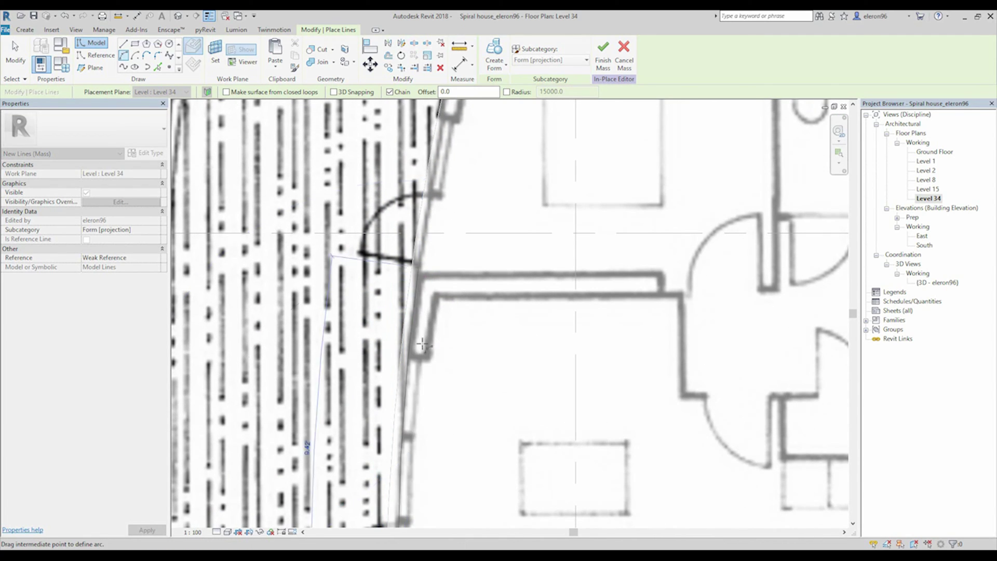
click(433, 326)
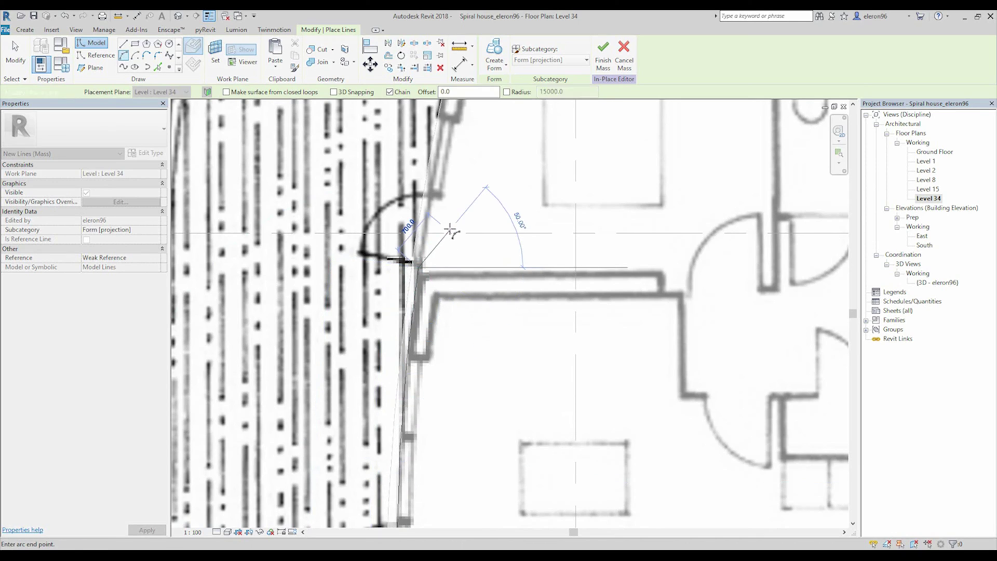
scroll(451, 236, down, 3)
middle_drag(476, 143, 432, 410)
scroll(468, 254, up, 2)
scroll(471, 221, up, 1)
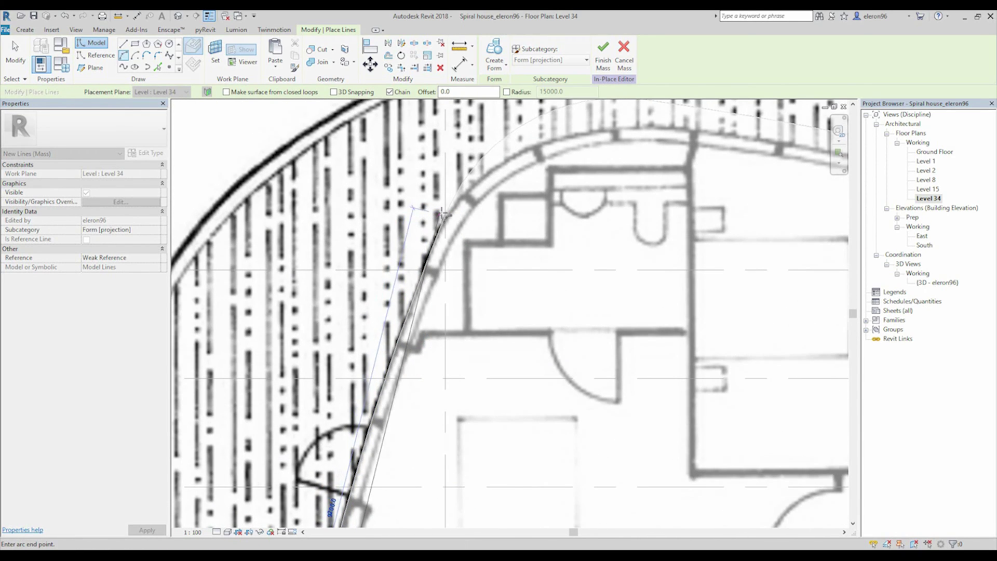
click(451, 210)
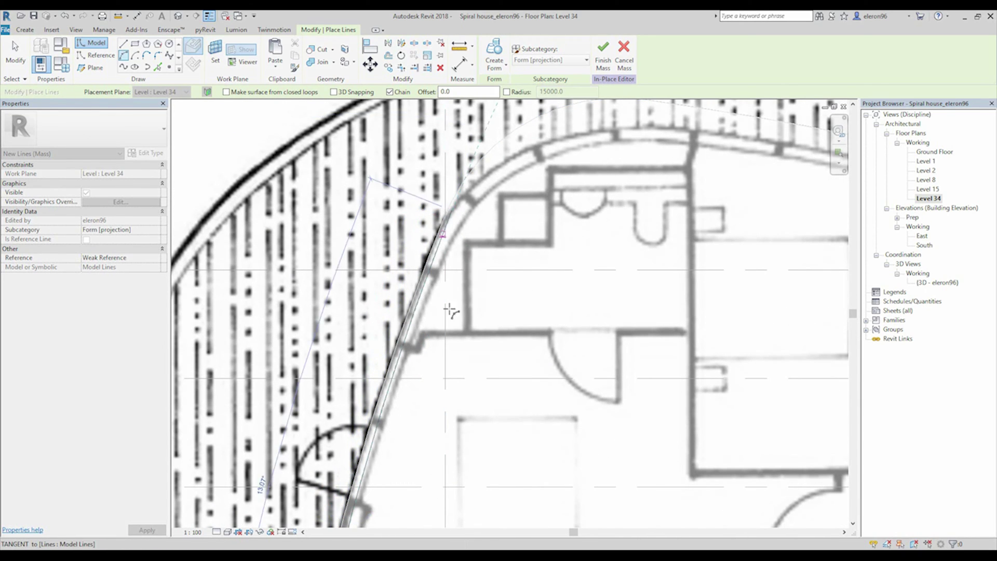
click(393, 371)
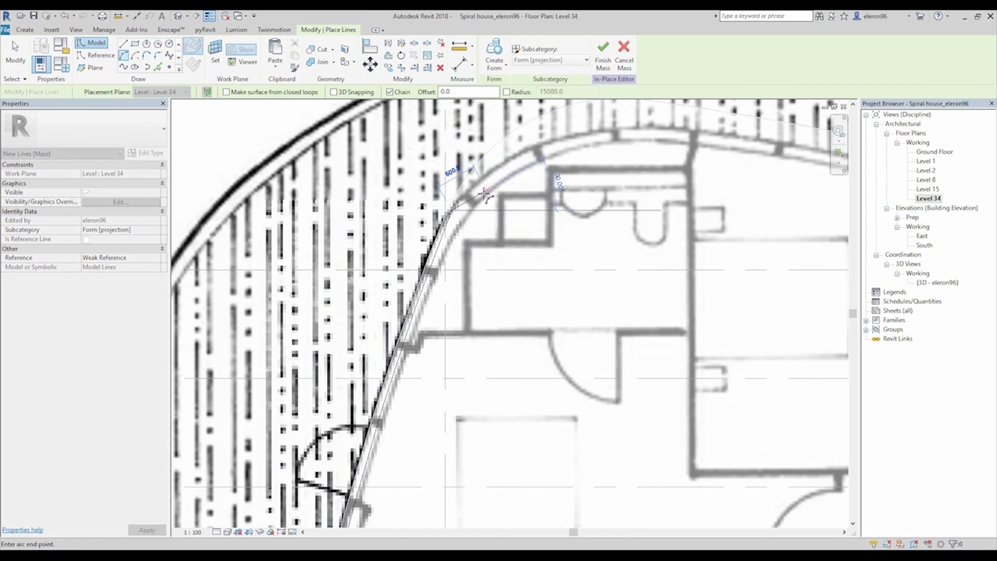
Redraw the wrongly bent arc and continue the chain to the top of the curved wall.
click(577, 136)
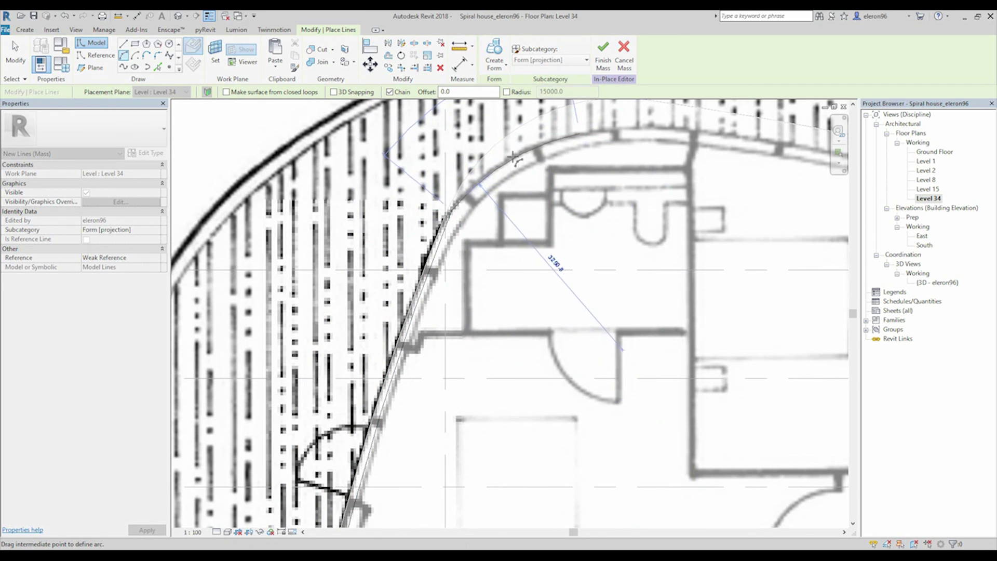
key(Escape)
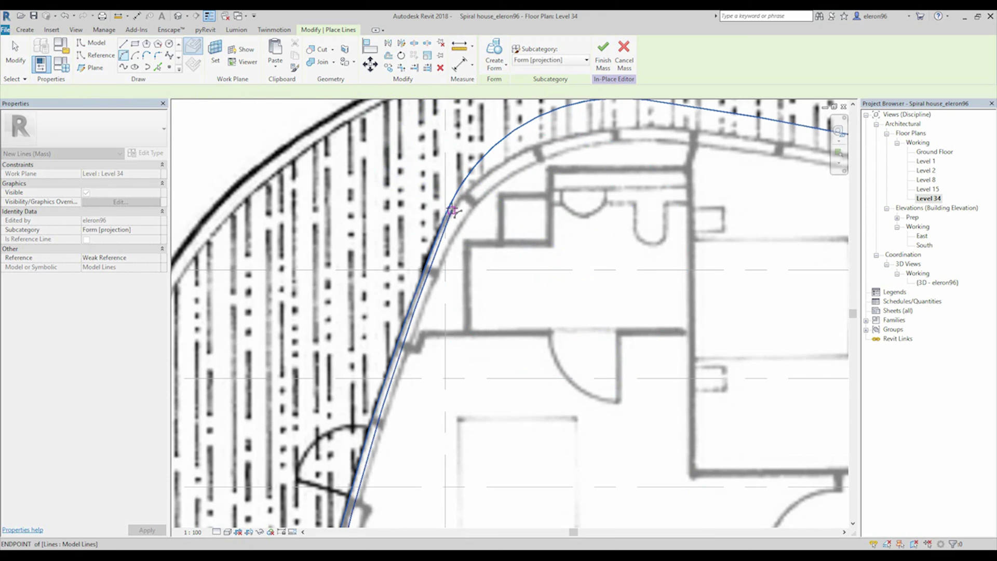
click(451, 209)
click(534, 149)
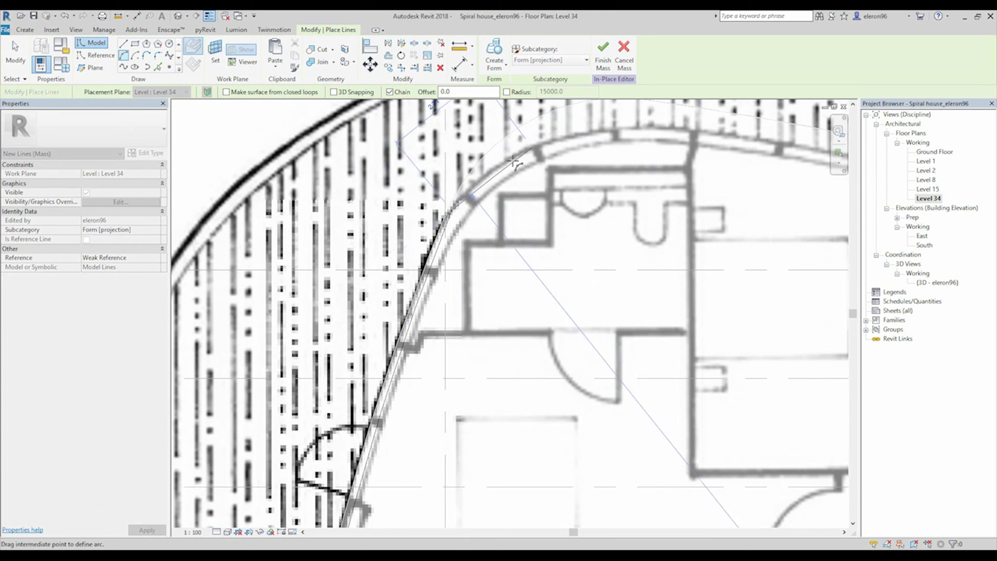
click(483, 176)
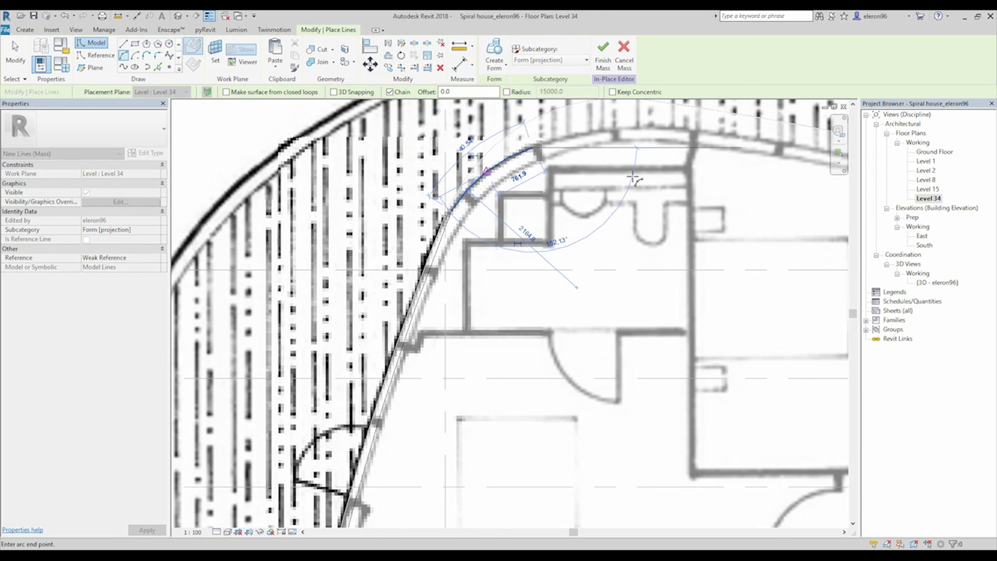
middle_drag(649, 172, 423, 224)
click(458, 199)
click(393, 196)
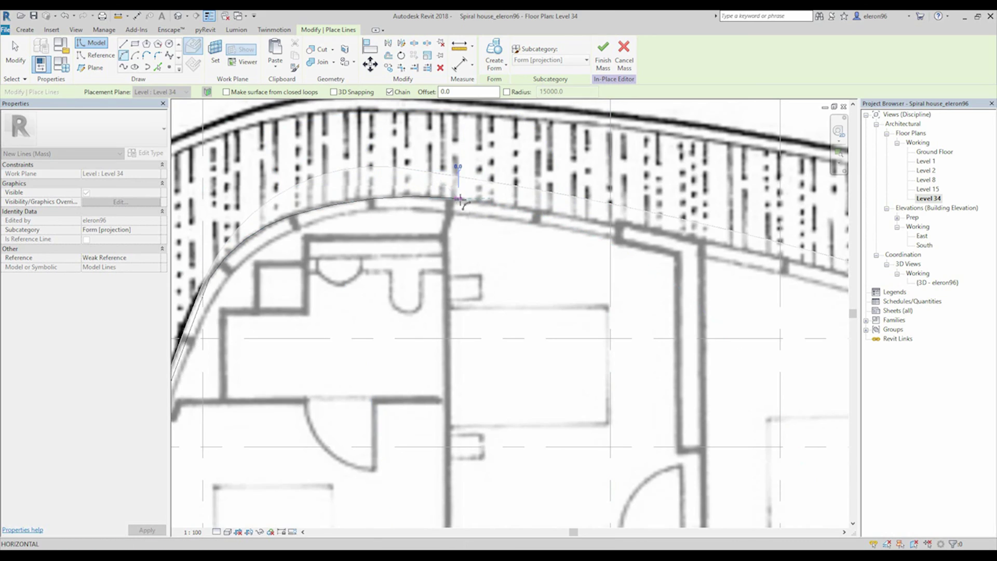
Continue the arc chain across the plan, keeping each arc tangent to the wall.
middle_drag(721, 357, 472, 308)
click(655, 238)
click(494, 200)
middle_drag(779, 362, 239, 192)
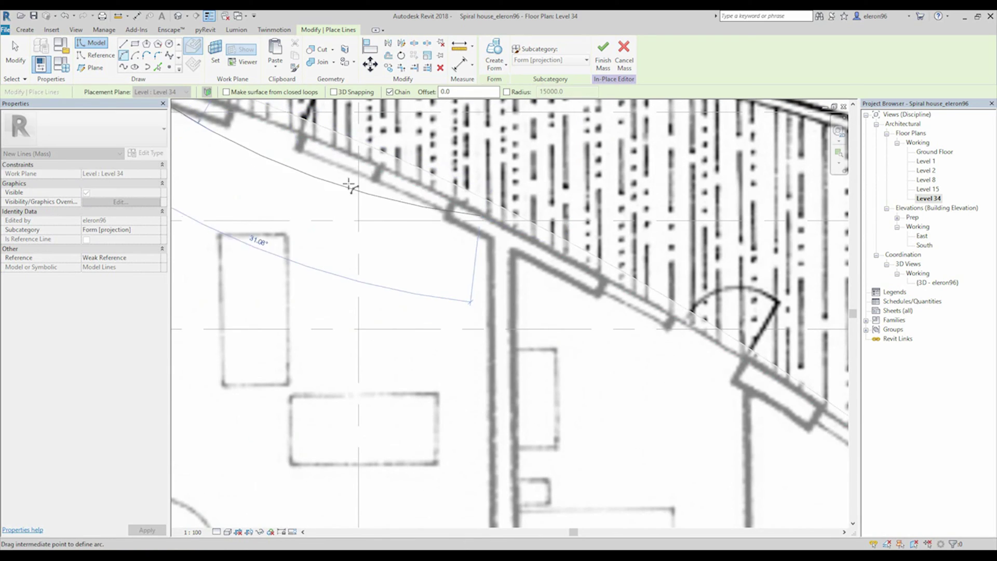
click(328, 148)
middle_drag(703, 401, 385, 223)
click(584, 306)
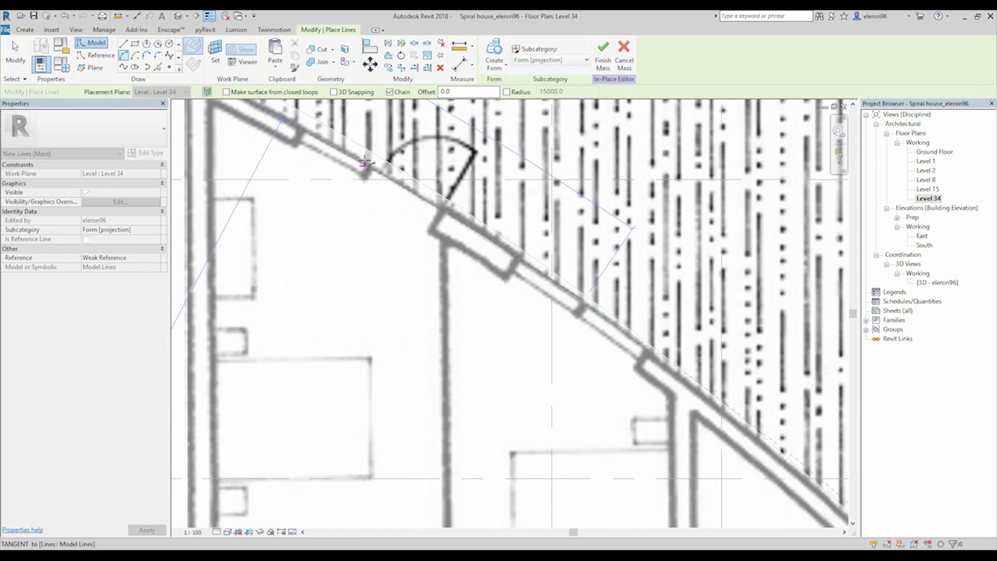
Finish the chain with arcs to the diagonal wall past the round column, then stop drawing.
middle_drag(774, 466, 445, 248)
click(516, 306)
middle_drag(596, 333, 408, 237)
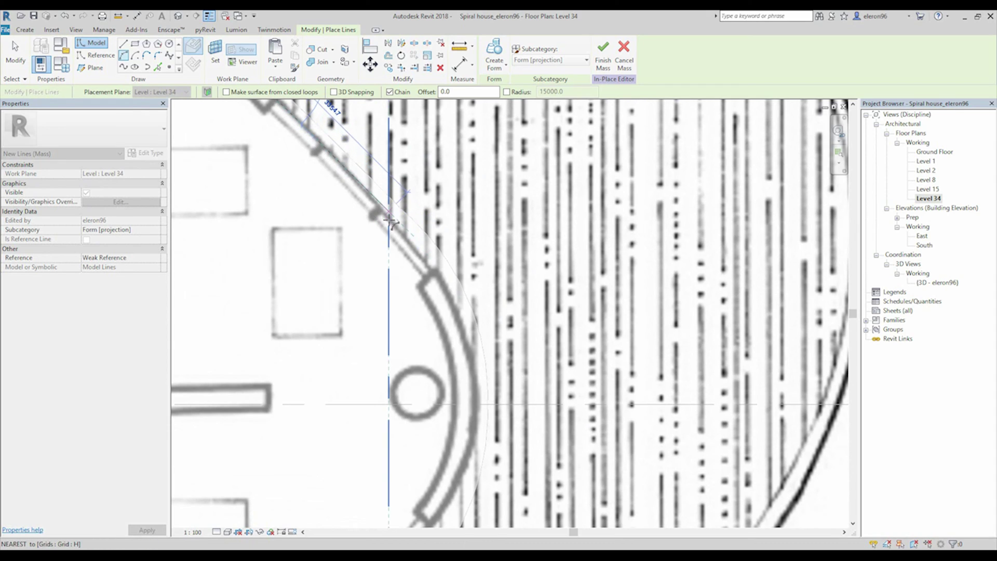
click(370, 199)
middle_drag(421, 430, 418, 313)
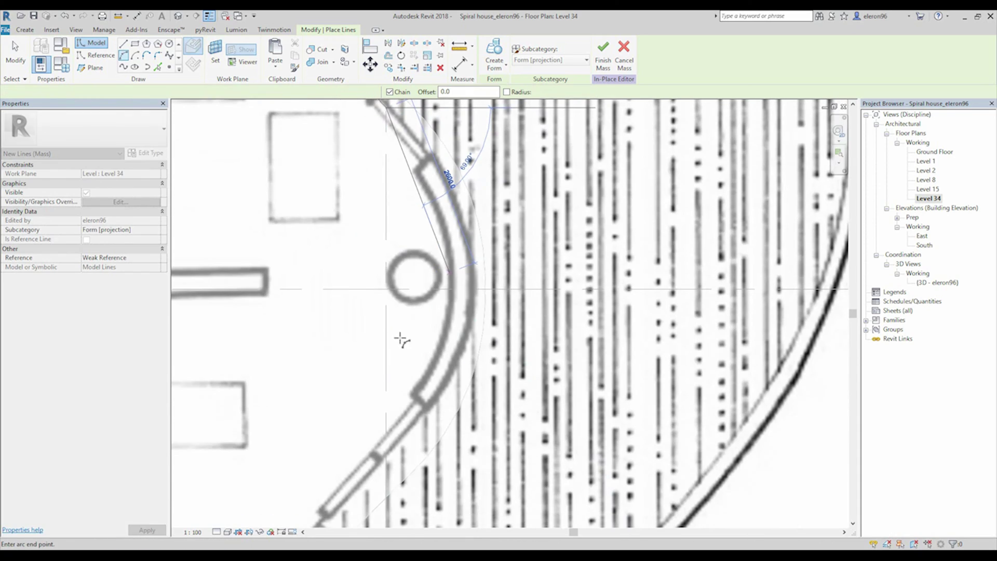
click(387, 446)
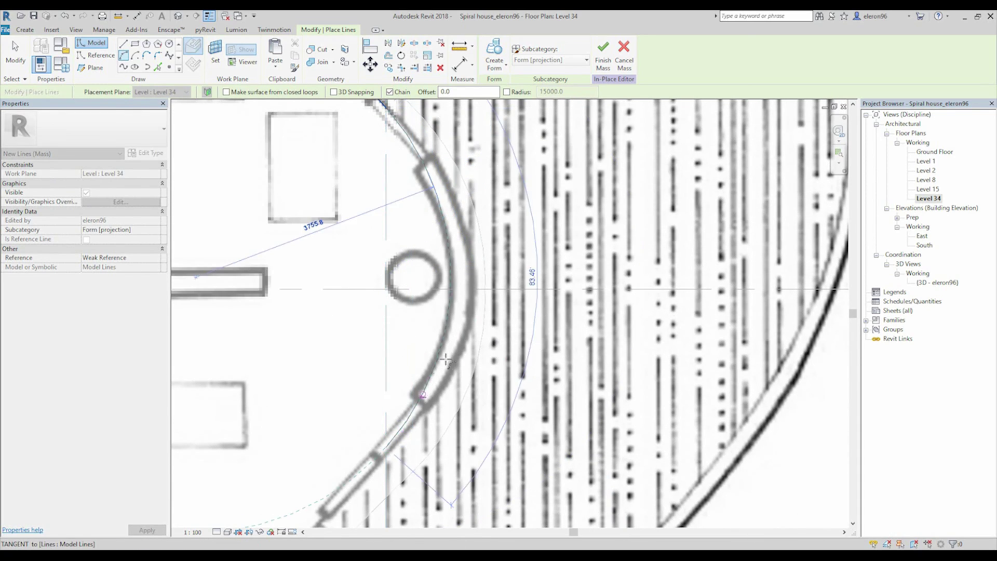
click(449, 306)
scroll(449, 307, down, 4)
key(Escape)
key(Escape)
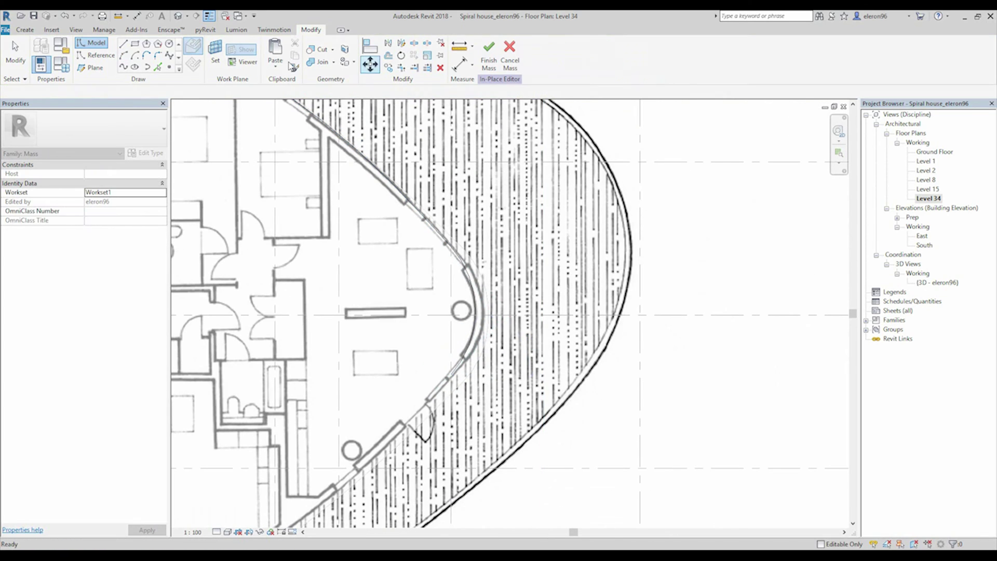
Trim the wall arc back to its boundary in the traced outline.
click(414, 68)
click(483, 304)
scroll(527, 281, down, 3)
middle_drag(243, 301, 512, 295)
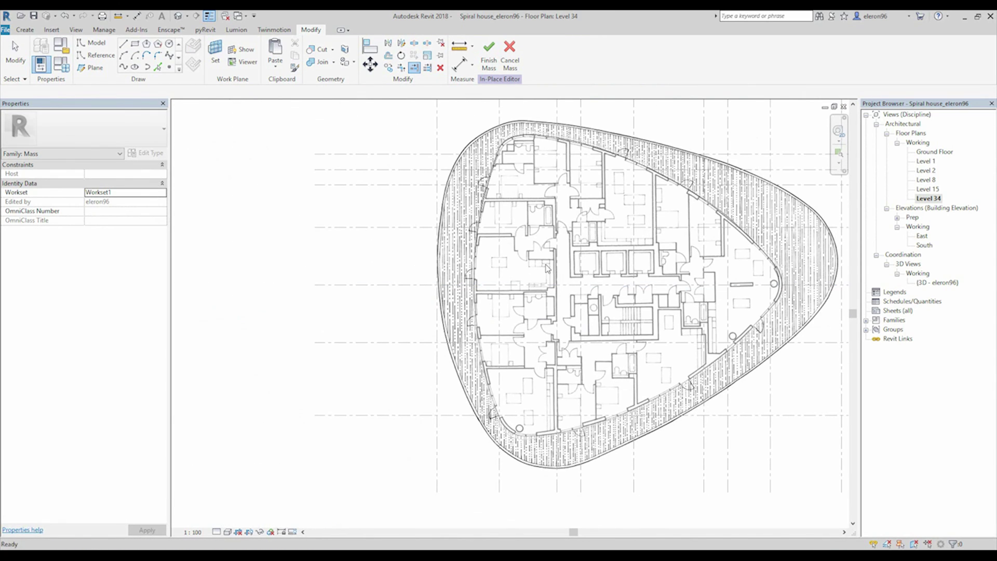
key(Escape)
Mirror a copy of the 10 traced lines across grid 3 and select all 20 lines.
drag(328, 129, 784, 391)
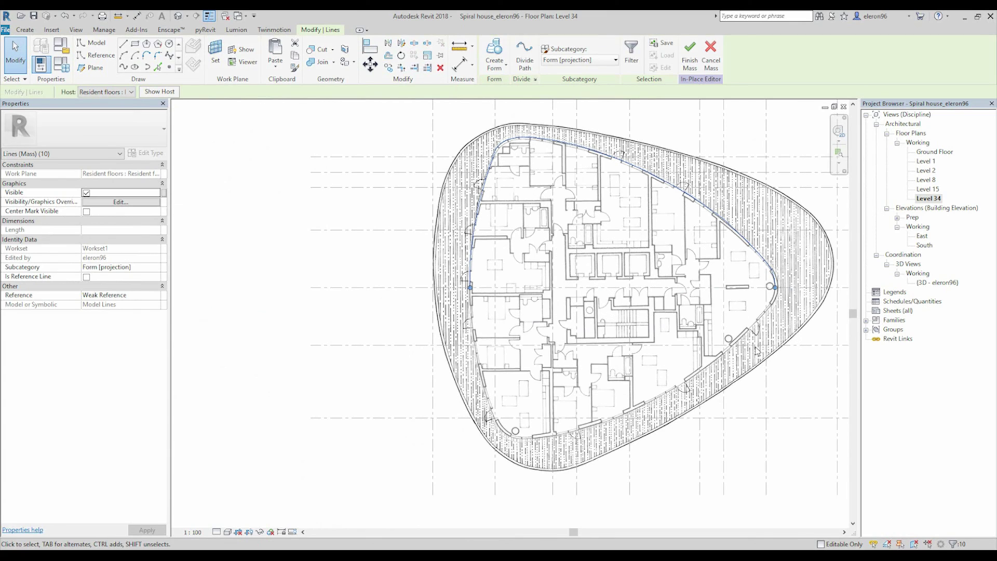
middle_drag(727, 364, 548, 356)
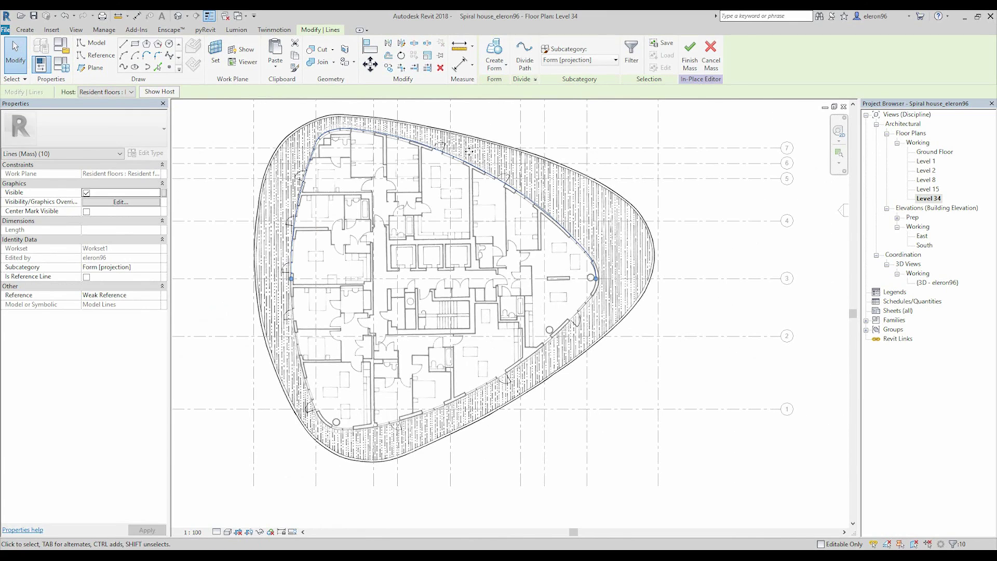
click(391, 44)
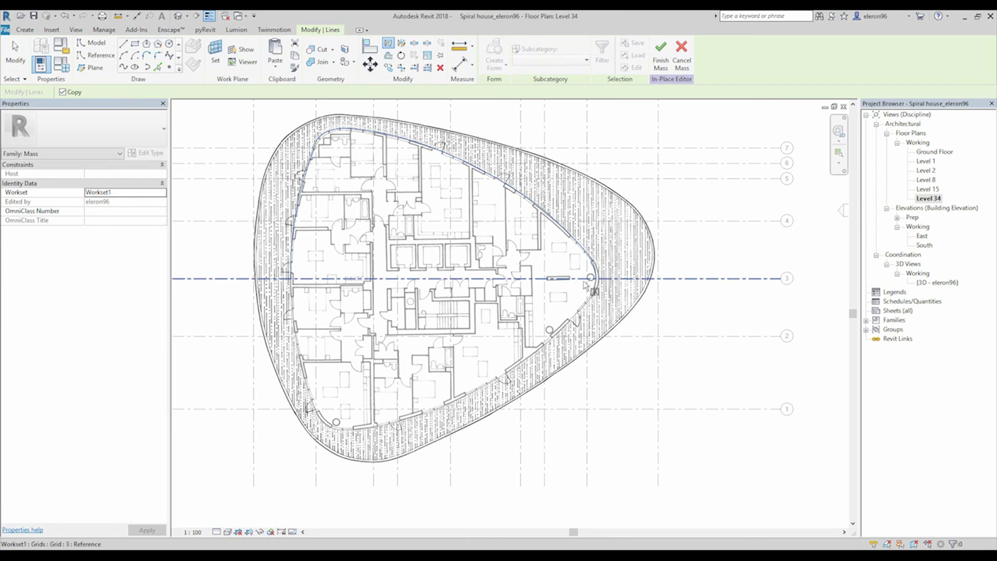
click(561, 278)
drag(246, 114, 648, 448)
Create a solid form from the outline, finish the in-place mass, and view it in 3D.
click(494, 57)
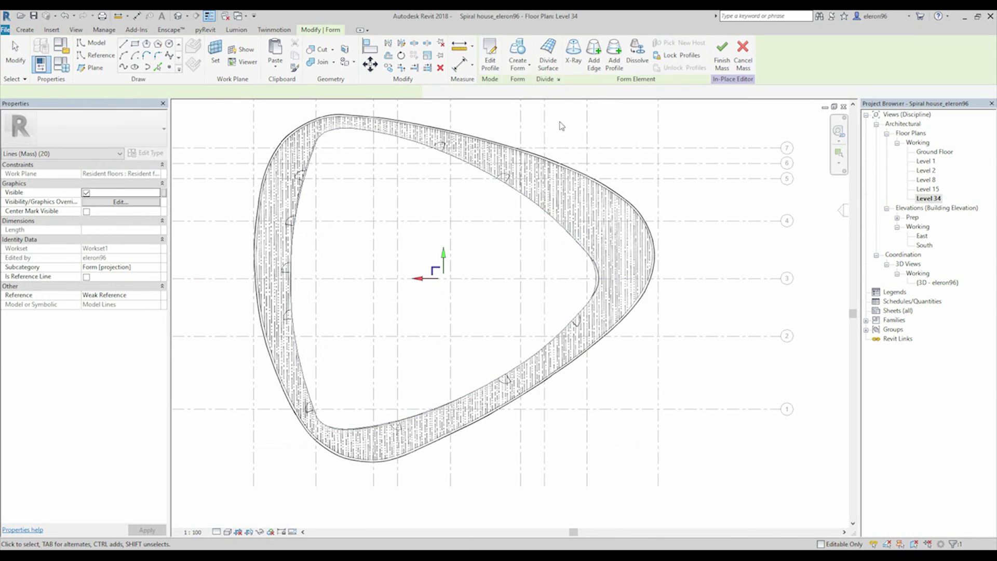
click(735, 52)
click(695, 133)
click(182, 17)
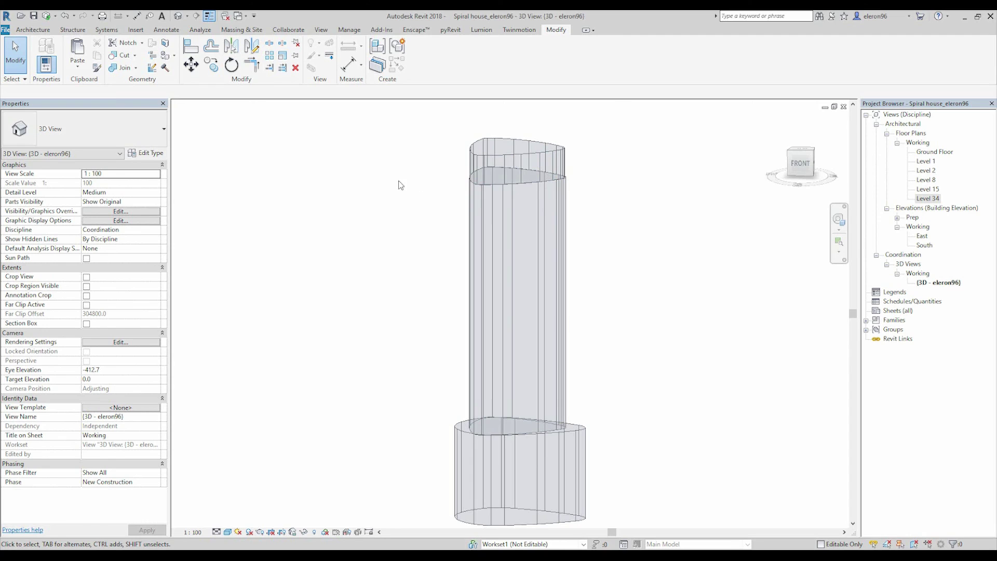
shift+middle_drag(402, 181, 481, 206)
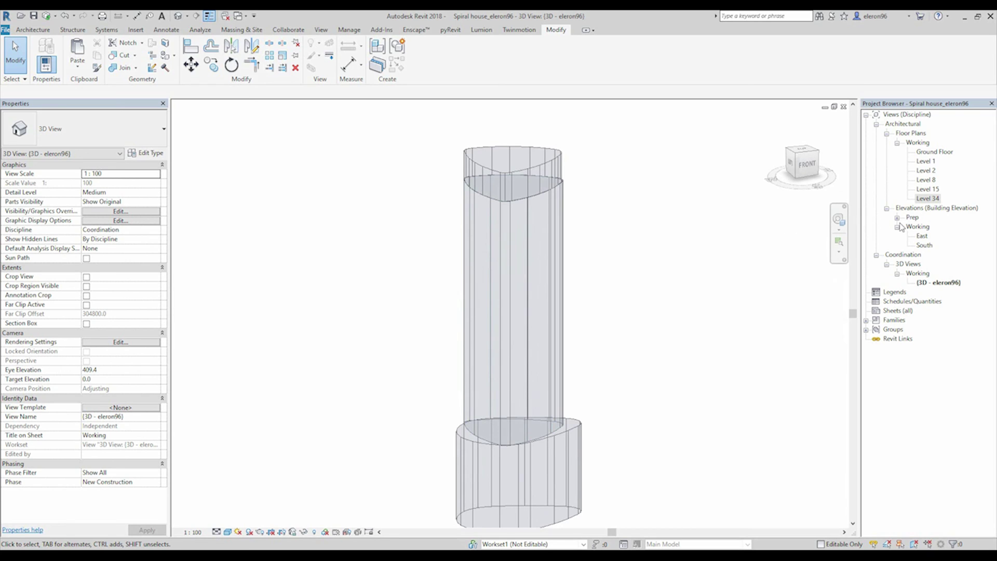
Check the upper mass against Levels 30 to 36 in the East elevation.
double_click(923, 237)
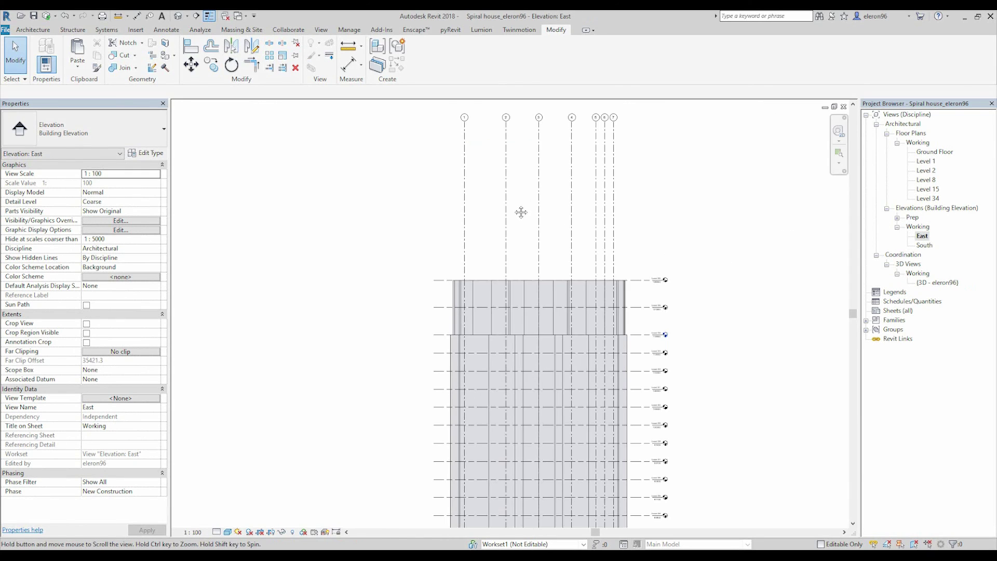
click(472, 321)
scroll(597, 338, up, 5)
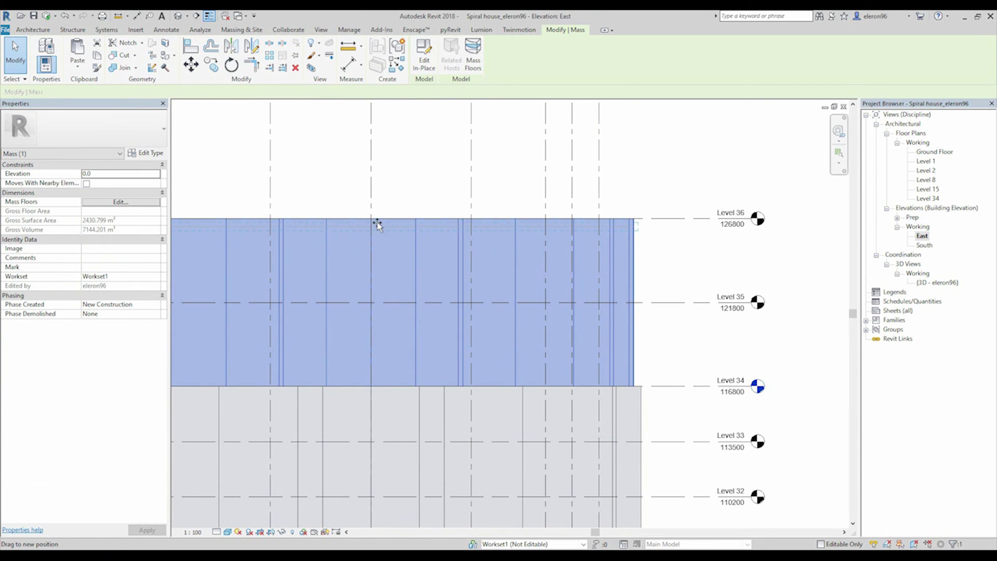
click(406, 199)
scroll(641, 311, down, 5)
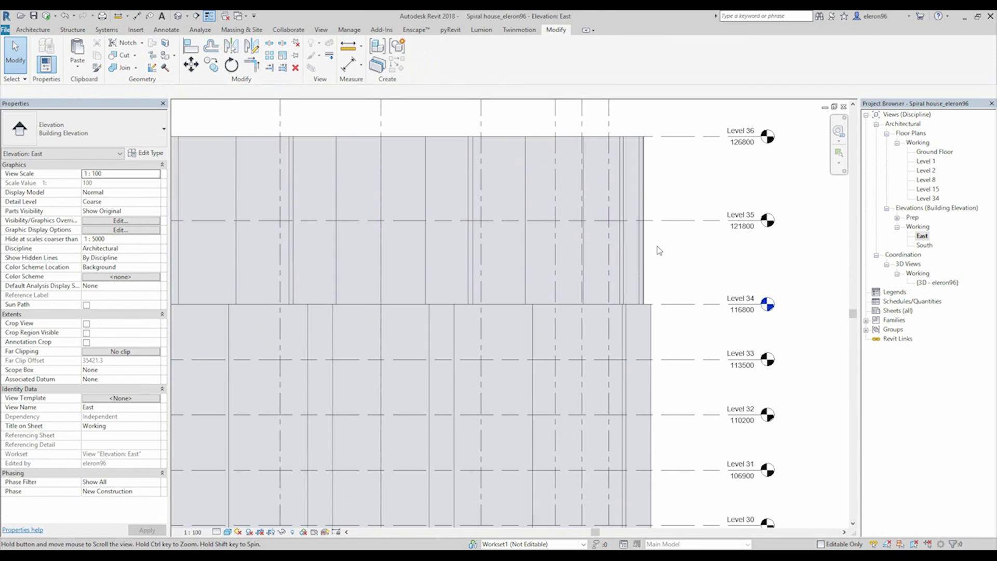
middle_drag(652, 295, 762, 277)
scroll(607, 264, up, 4)
scroll(623, 270, down, 5)
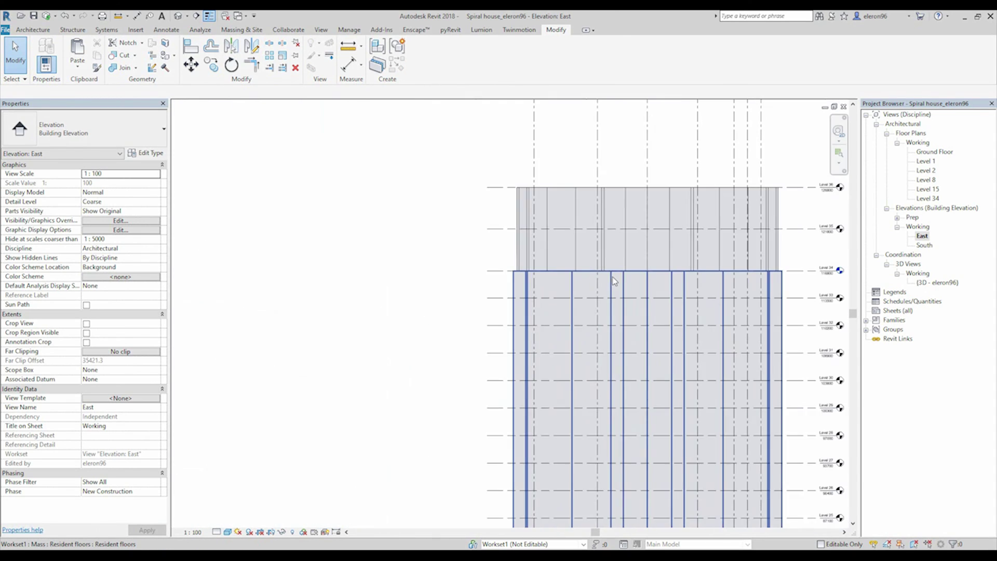
Return to the 3D view, orbit to a flat front view, and select the lower mass.
key(ctrl+Tab)
shift+middle_drag(624, 304, 685, 371)
shift+middle_drag(506, 395, 406, 379)
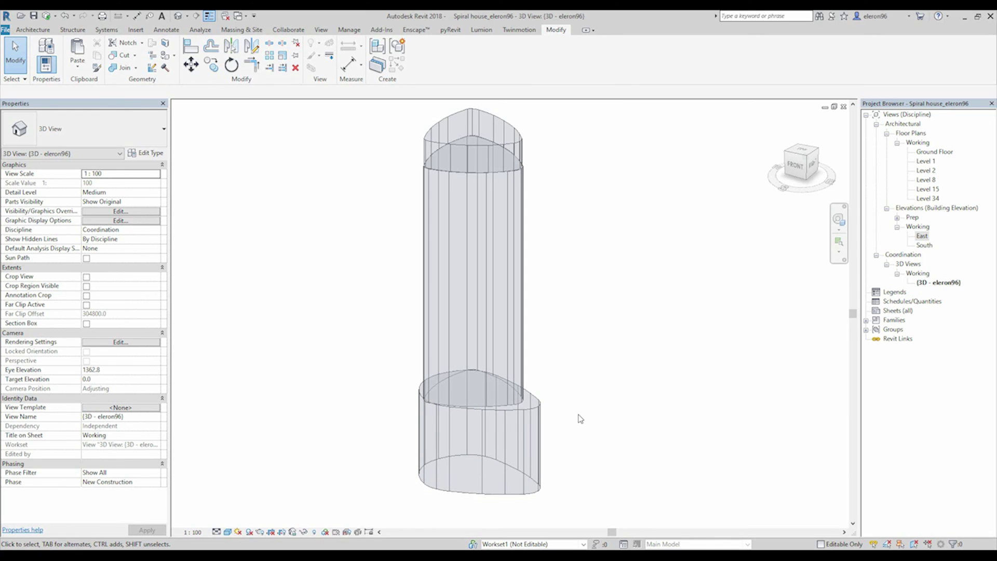
scroll(593, 410, up, 2)
scroll(619, 374, down, 4)
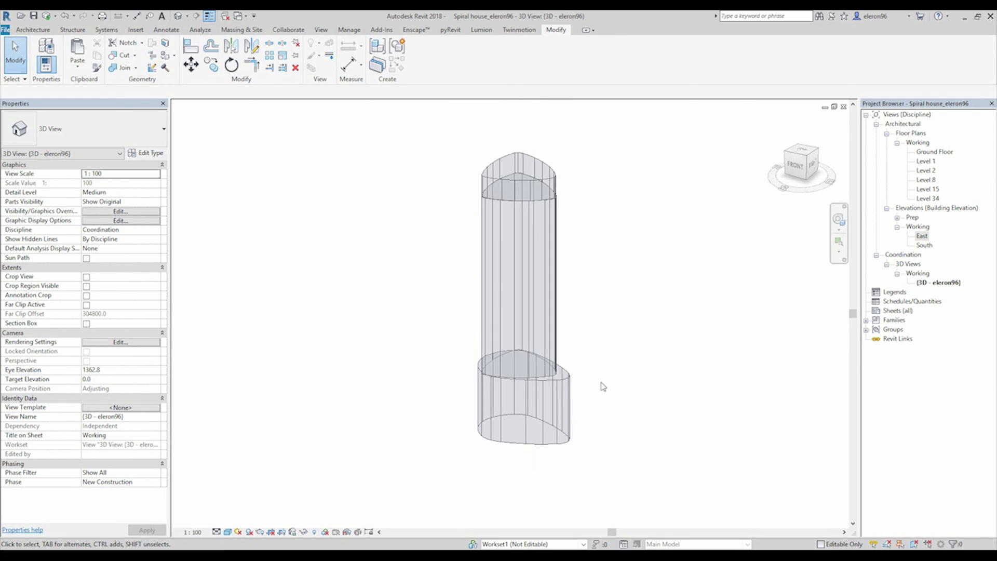
middle_drag(590, 341, 636, 260)
click(500, 415)
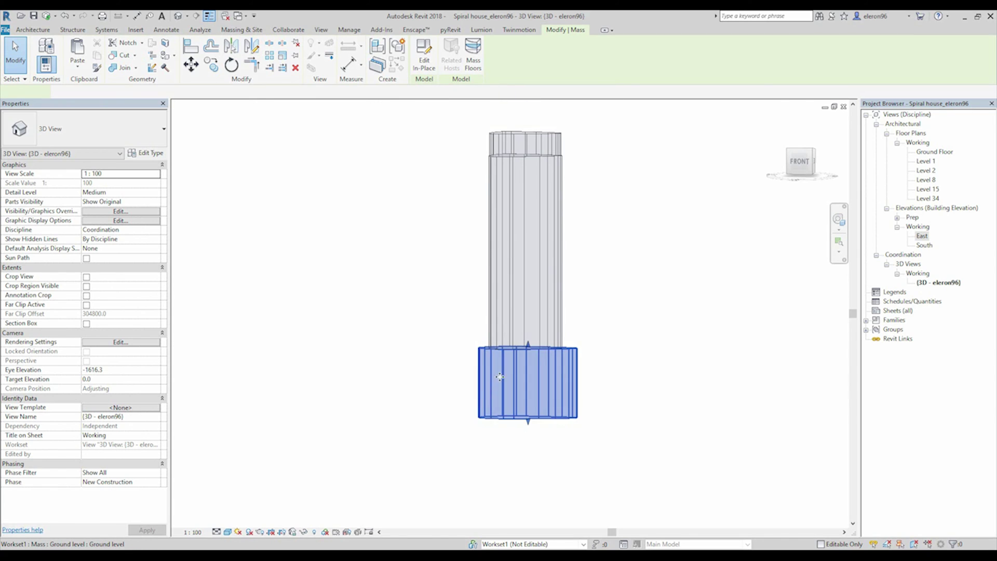
Close the lower mass's Mass Floors list unchanged and move to the East elevation's lower levels.
click(473, 51)
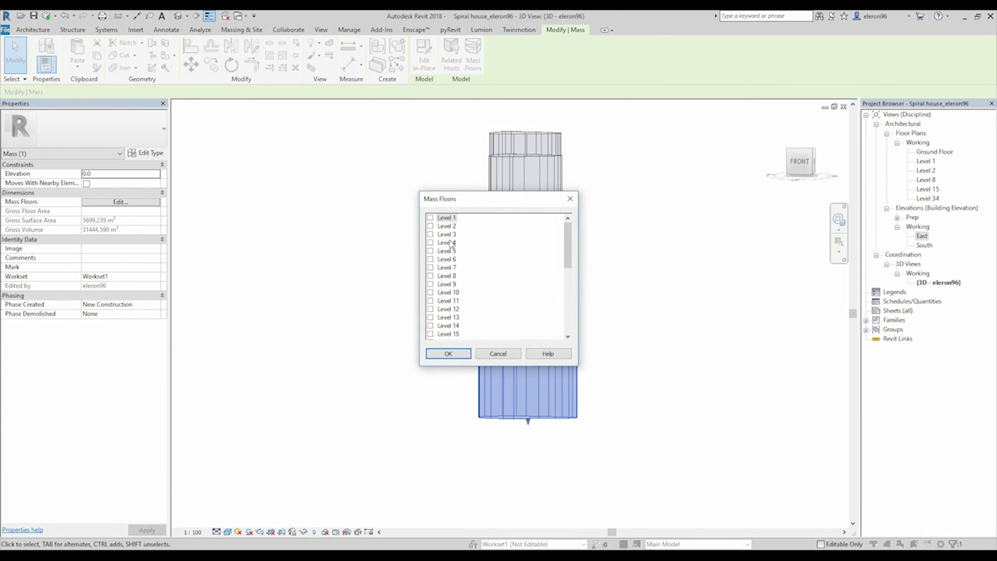
click(498, 354)
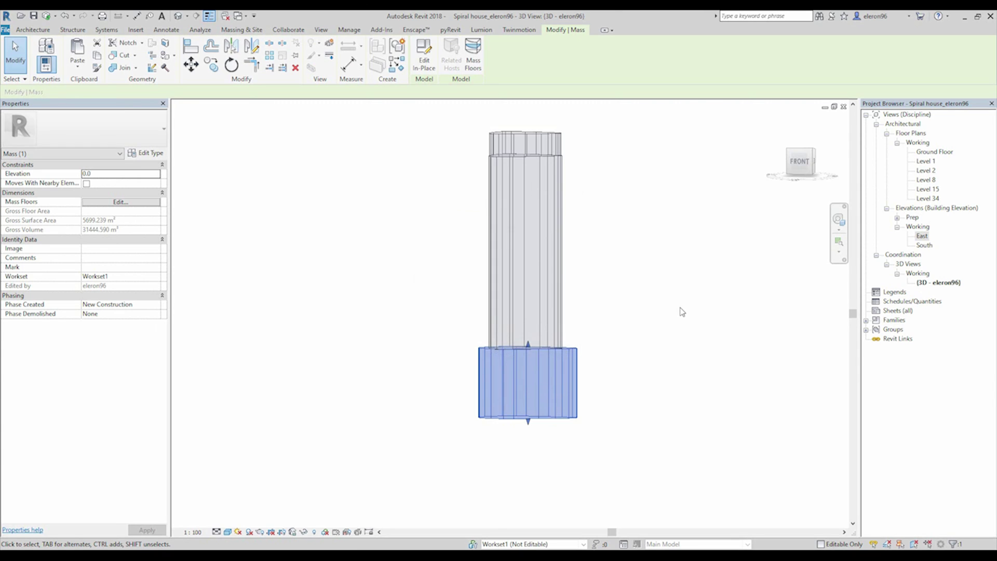
click(680, 309)
double_click(922, 237)
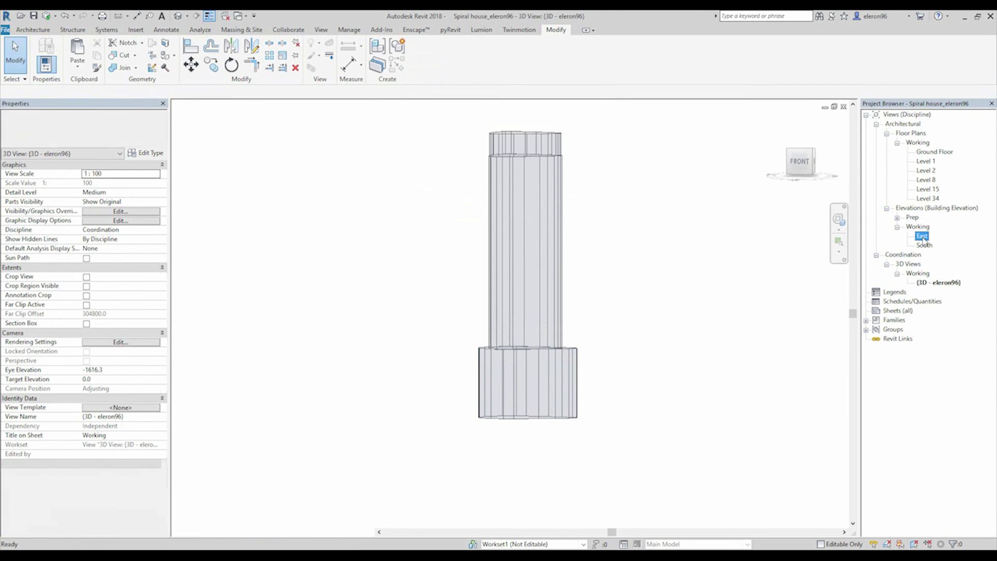
middle_drag(667, 354, 645, 312)
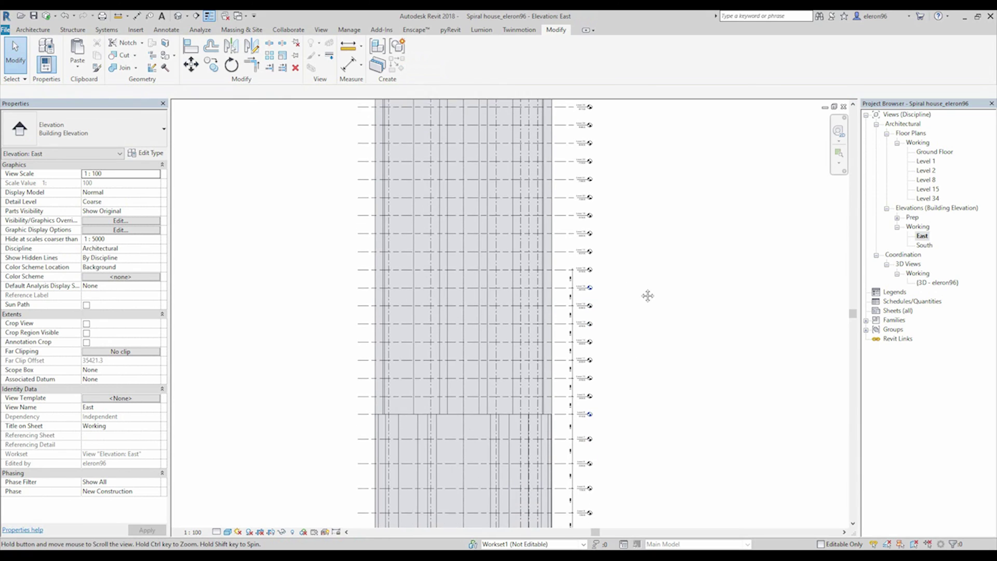
scroll(590, 363, up, 4)
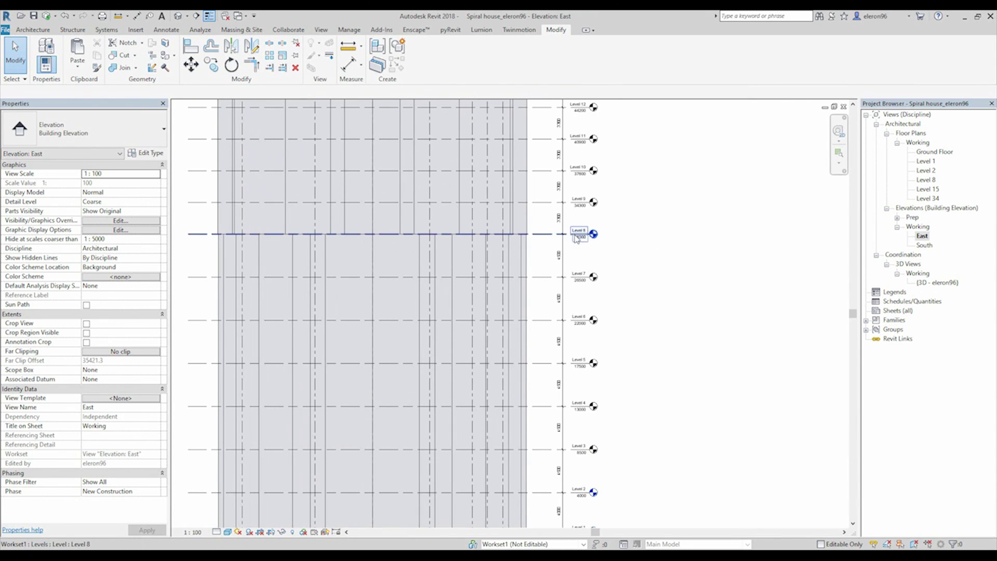
Give the lower mass floors at Levels 1 through 8, totalling 7100.443 m².
click(523, 274)
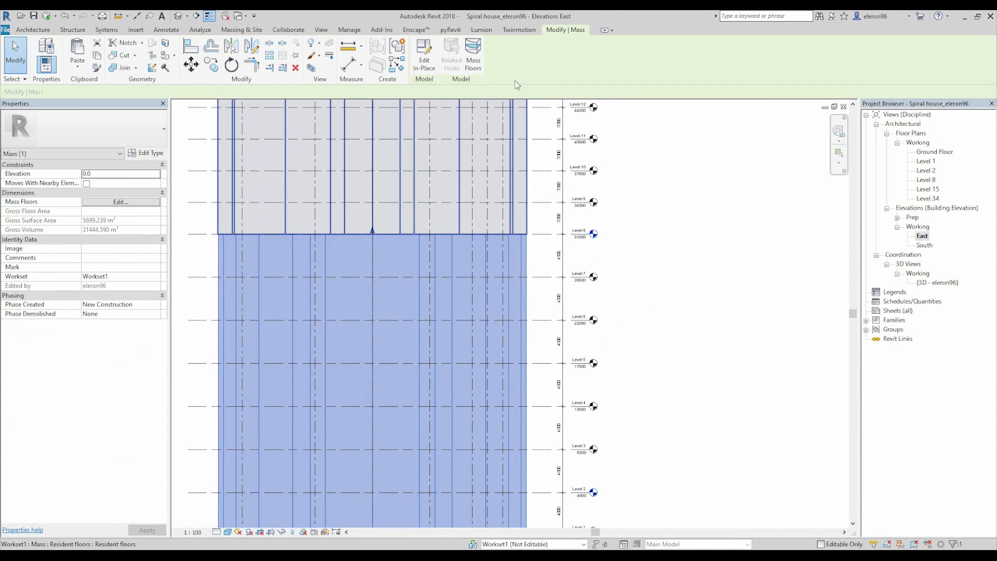
click(473, 57)
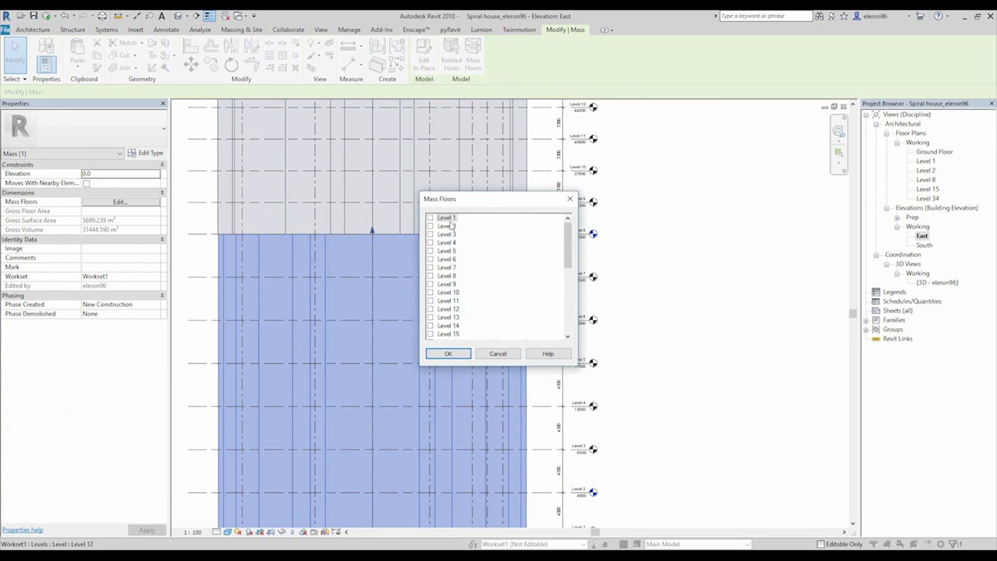
shift+click(442, 276)
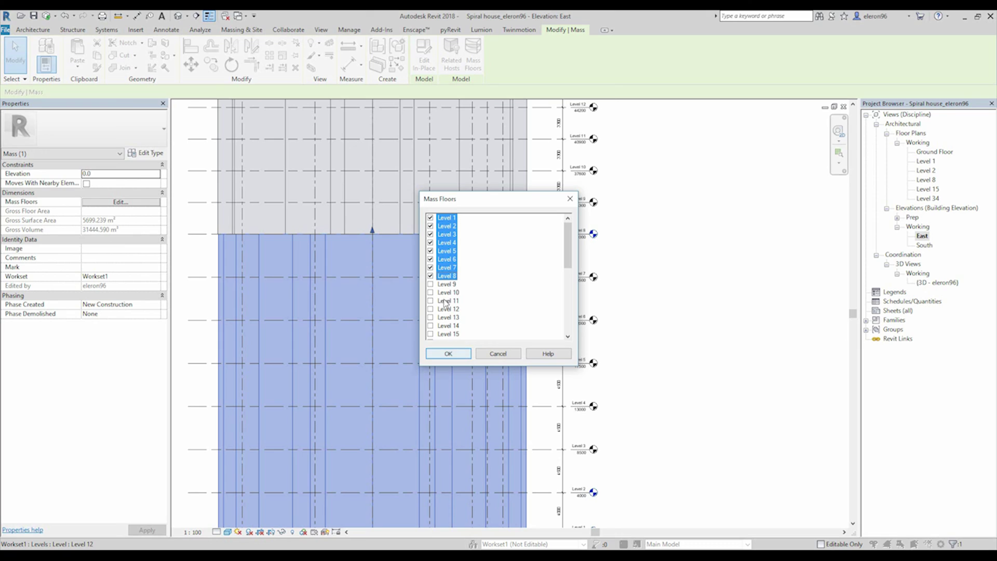
drag(467, 199, 684, 219)
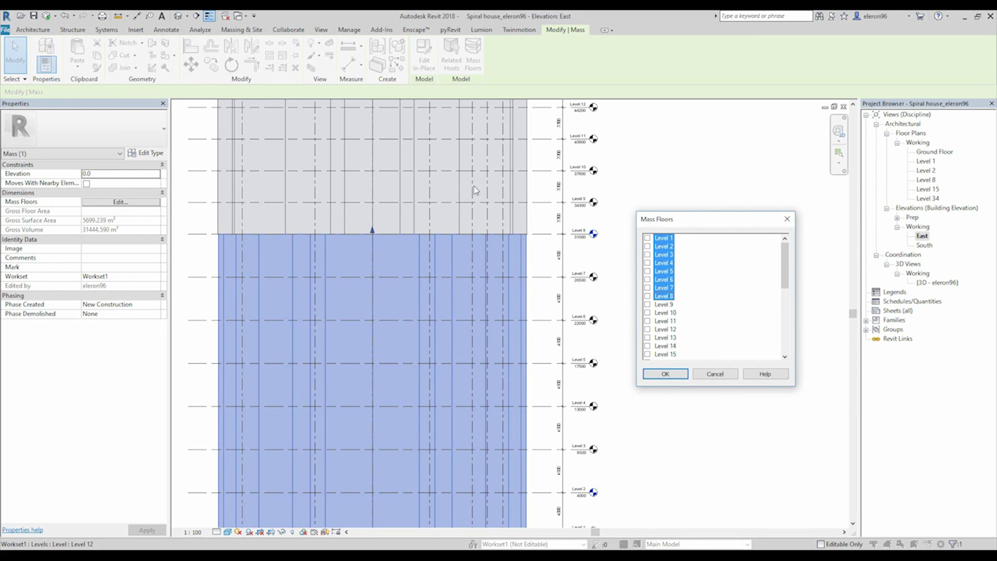
click(665, 297)
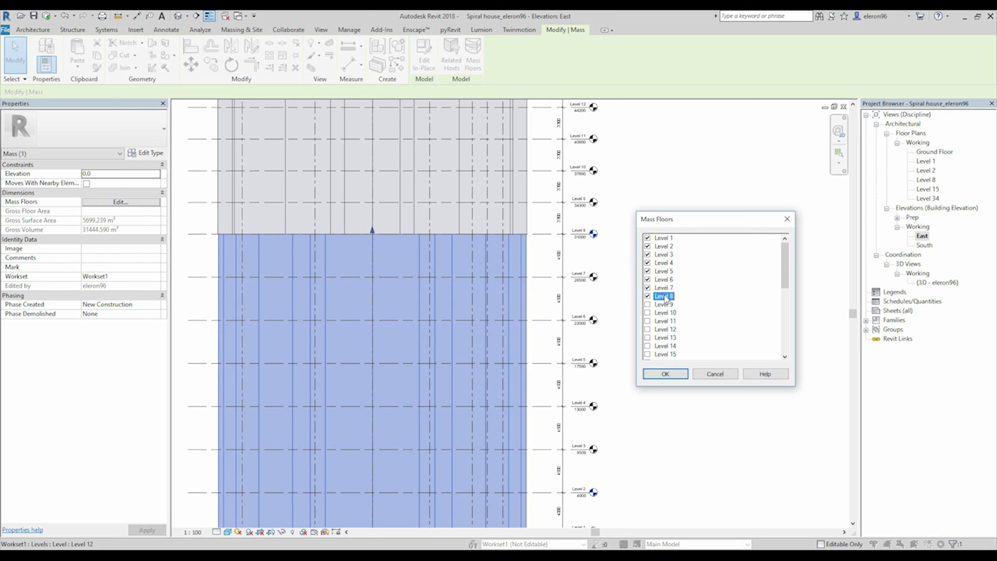
click(665, 374)
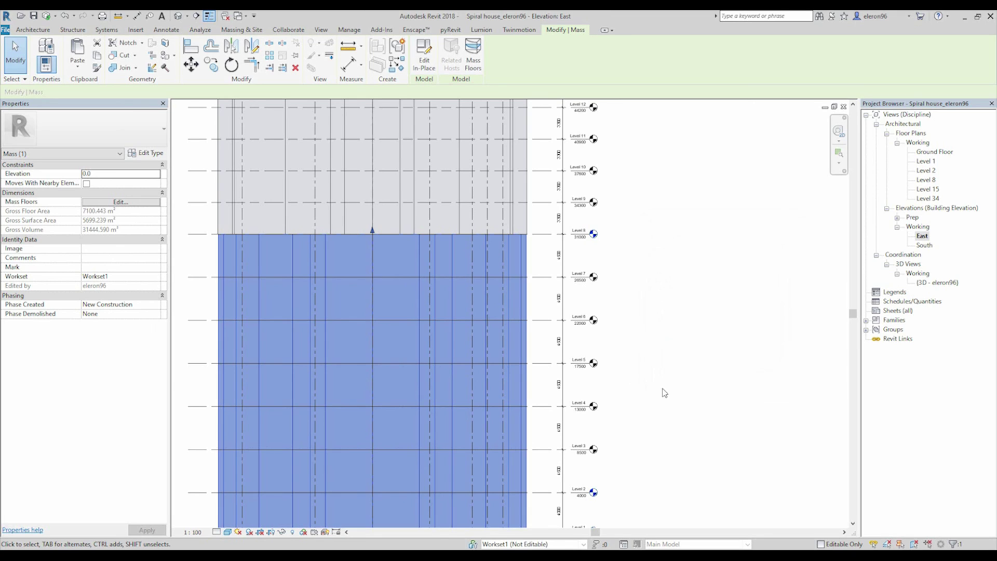
click(681, 341)
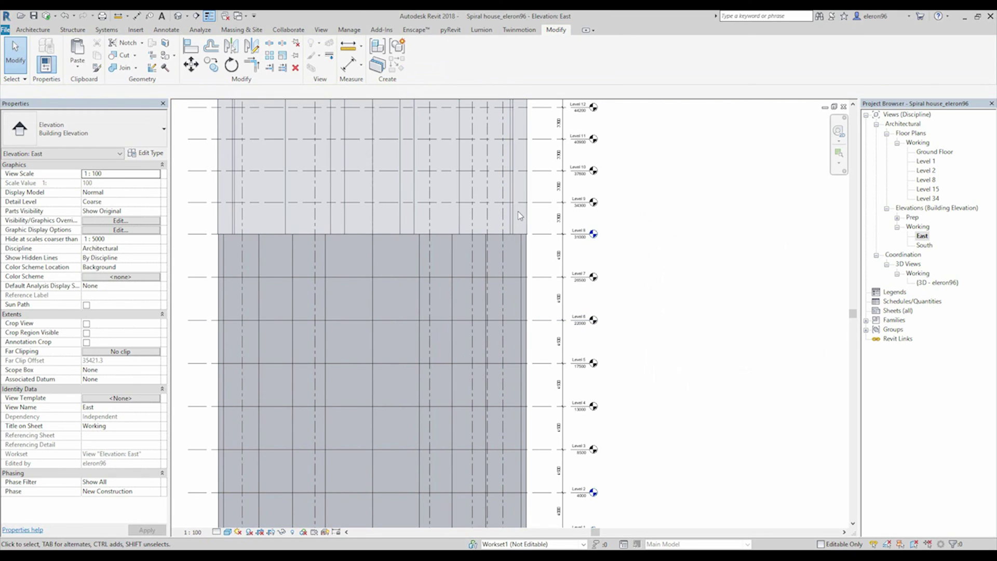
Add mass floors to the tower mass above Level 8 for its range of upper levels.
click(525, 220)
click(474, 47)
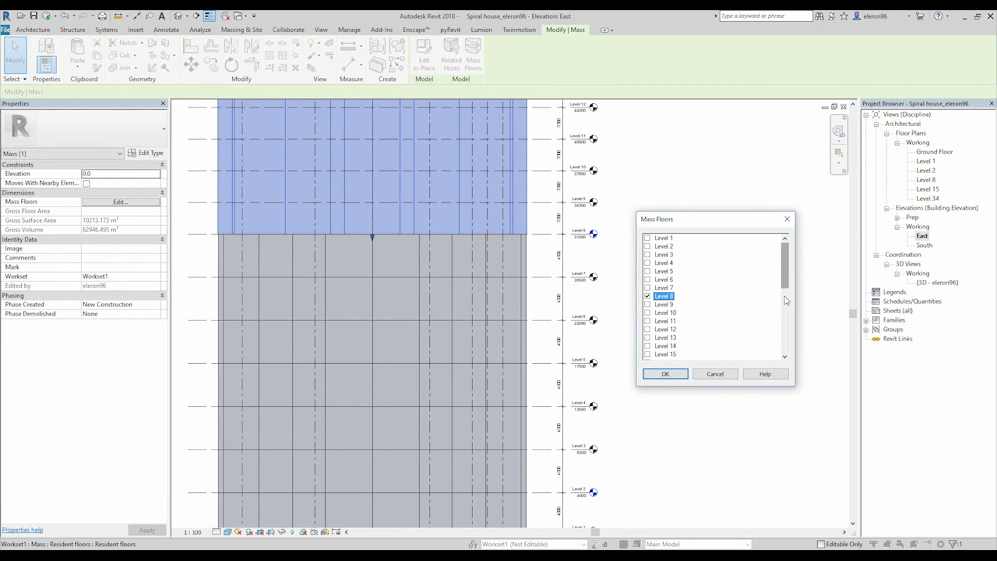
drag(785, 286, 782, 366)
shift+click(648, 331)
click(662, 373)
click(689, 331)
scroll(690, 330, down, 3)
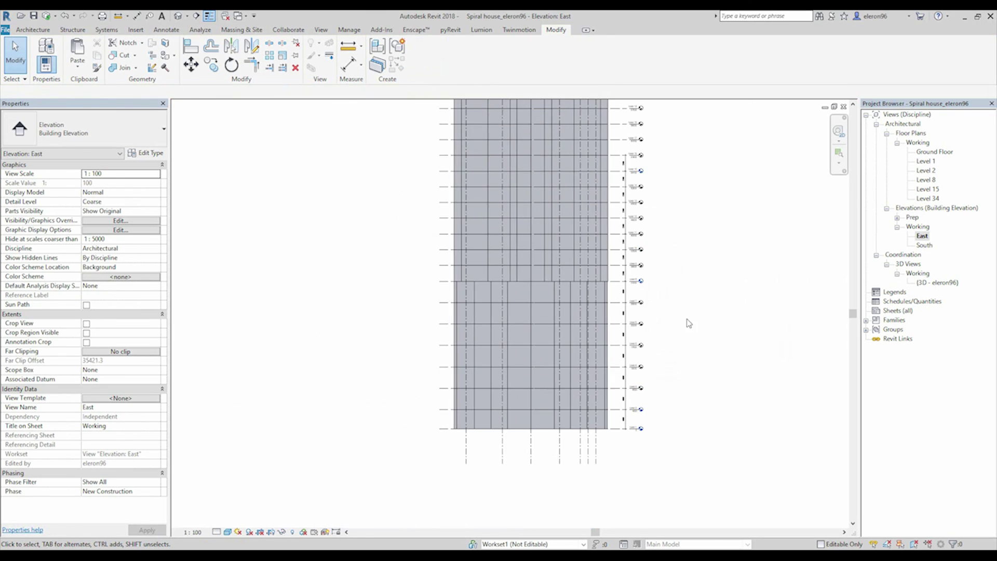
Give the top mass floors at Levels 34 and 35, then return to the 3D view.
middle_drag(651, 122, 627, 312)
middle_drag(644, 102, 637, 434)
scroll(597, 436, up, 3)
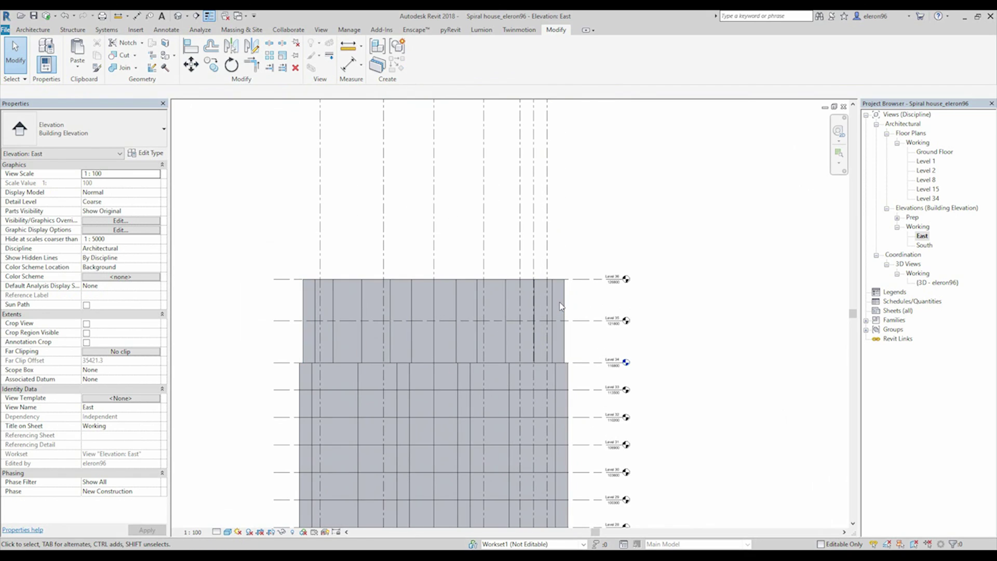
click(560, 307)
click(472, 57)
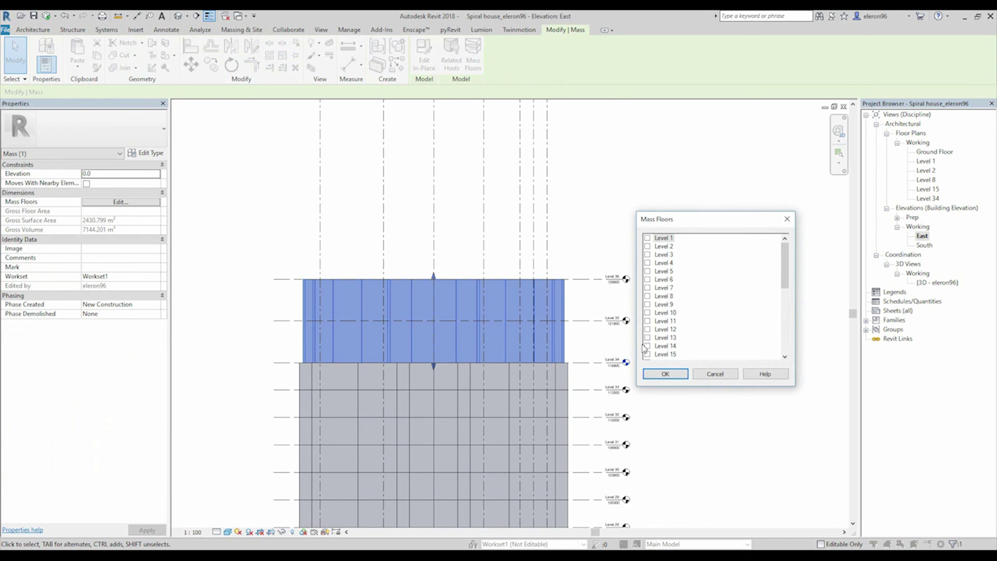
scroll(769, 270, down, 7)
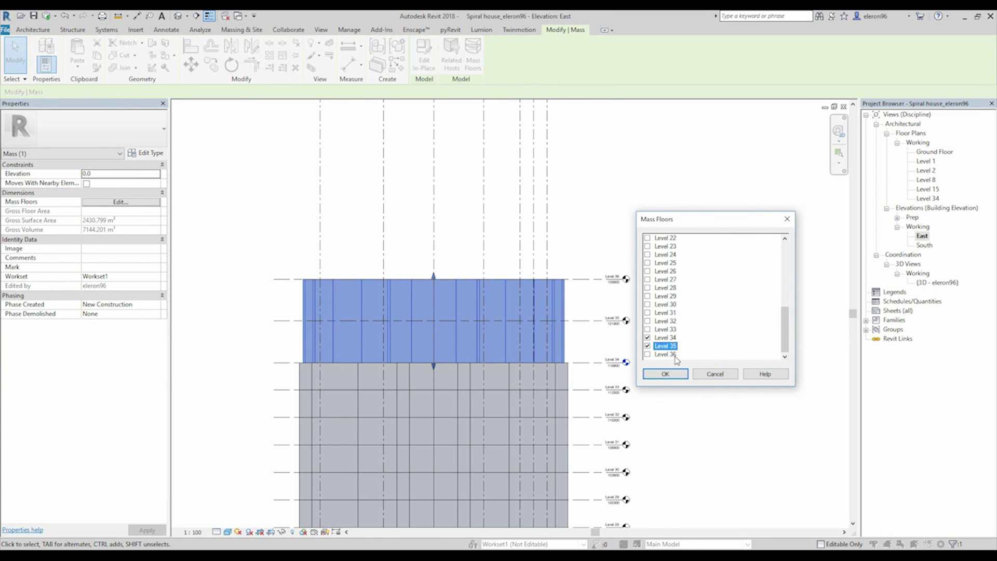
click(666, 374)
click(704, 276)
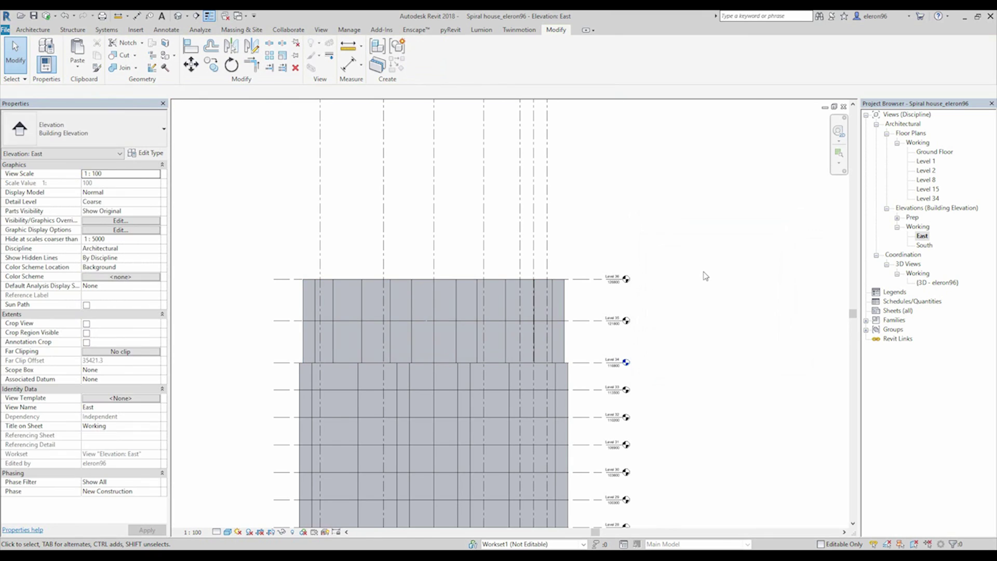
key(ctrl+Tab)
Start Floor by Face with Generic Floor - 400mm - Filled and window-select every mass floor.
shift+middle_drag(691, 249, 573, 321)
scroll(548, 150, up, 3)
middle_drag(617, 294, 608, 254)
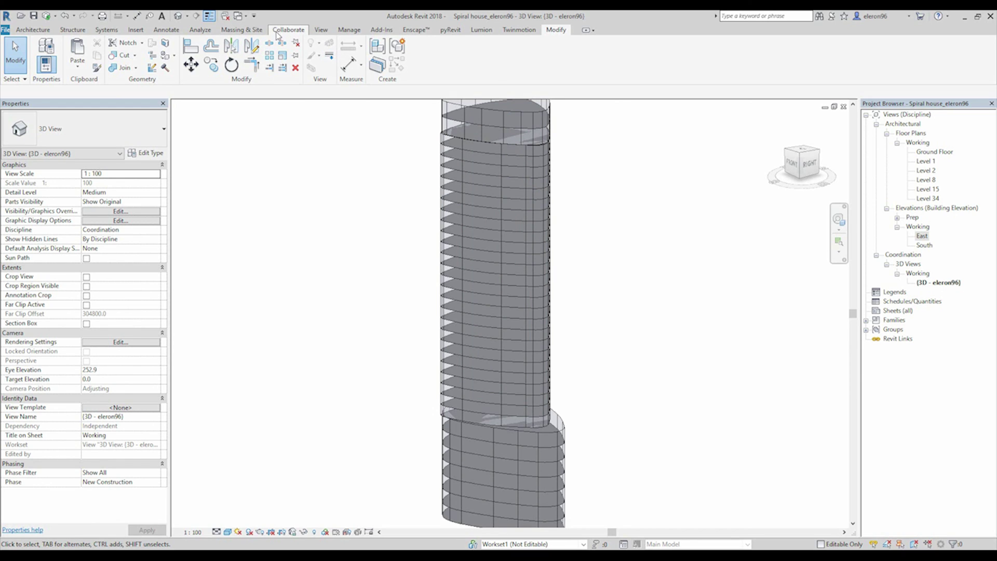
click(242, 32)
click(213, 55)
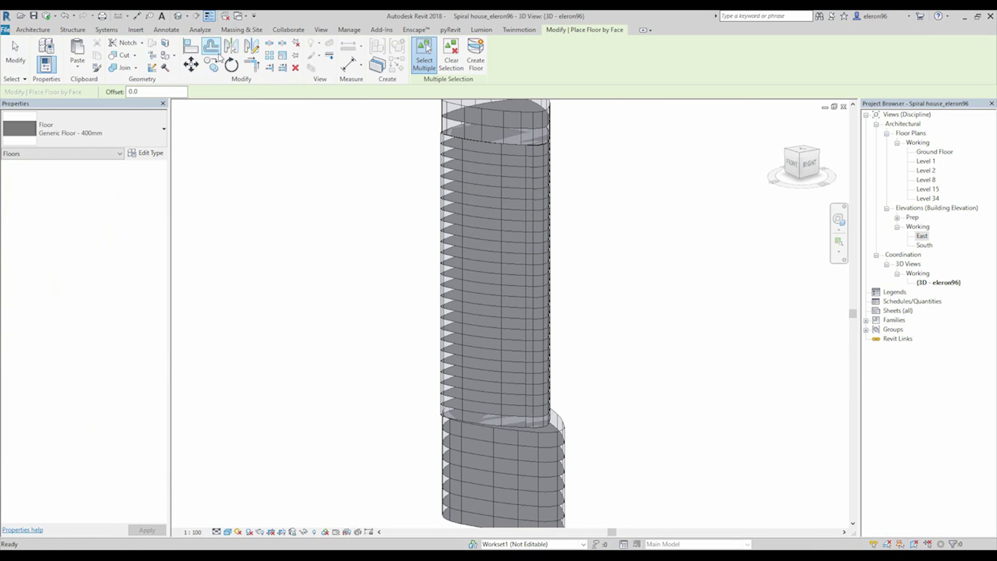
middle_drag(320, 223, 295, 234)
click(123, 130)
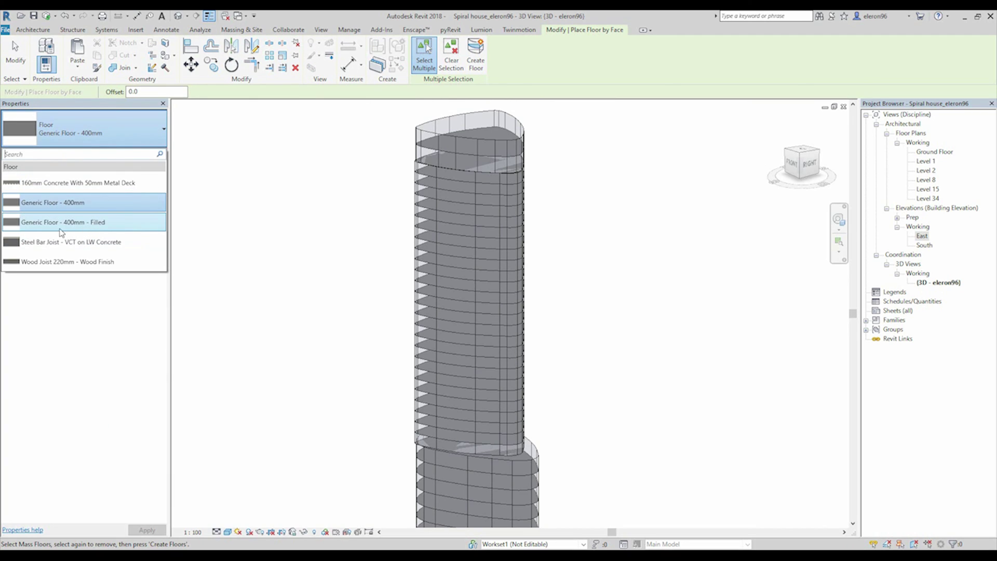
click(100, 226)
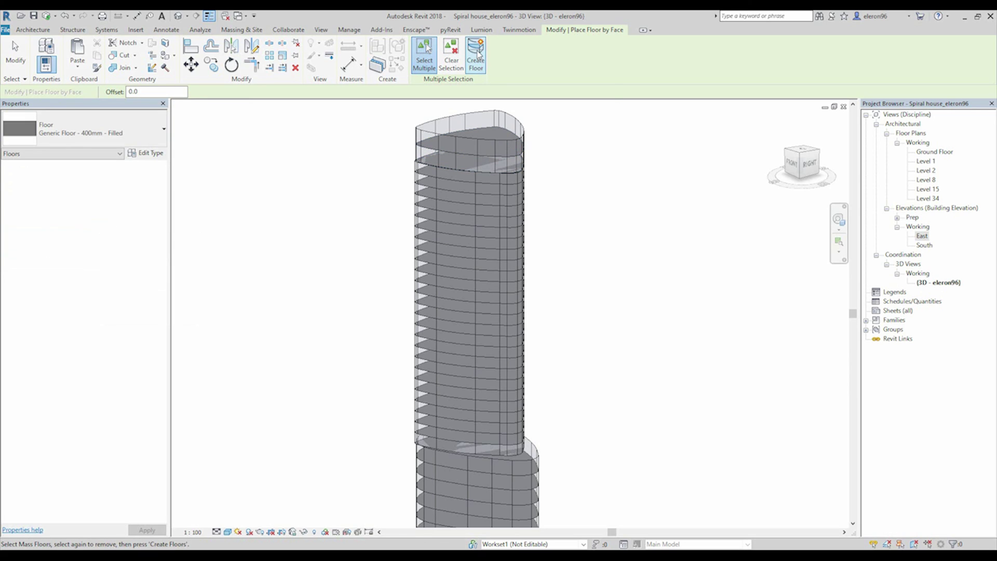
scroll(565, 166, down, 2)
drag(406, 108, 720, 487)
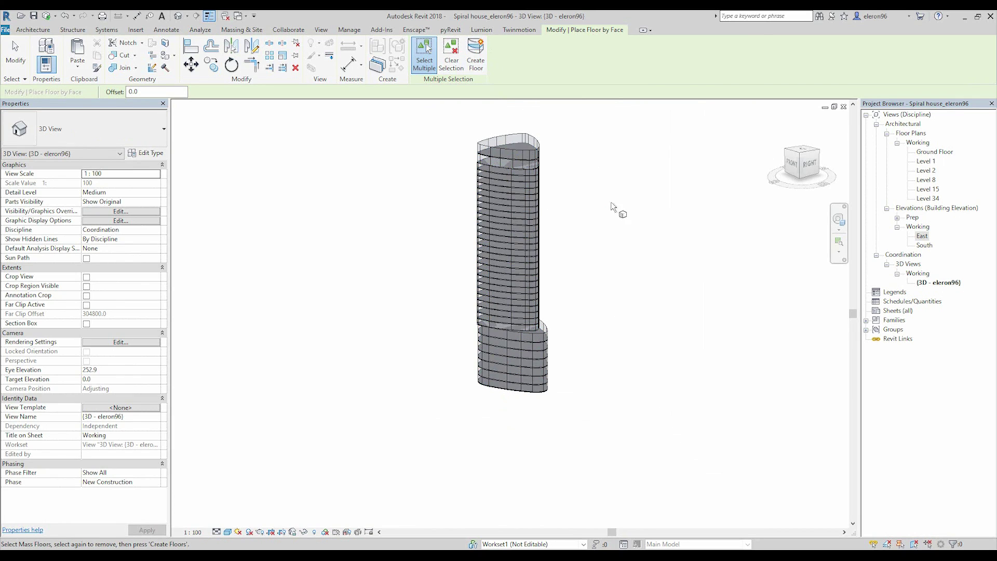
Hide the mass forms and orbit to inspect the tower's floor slabs.
click(243, 29)
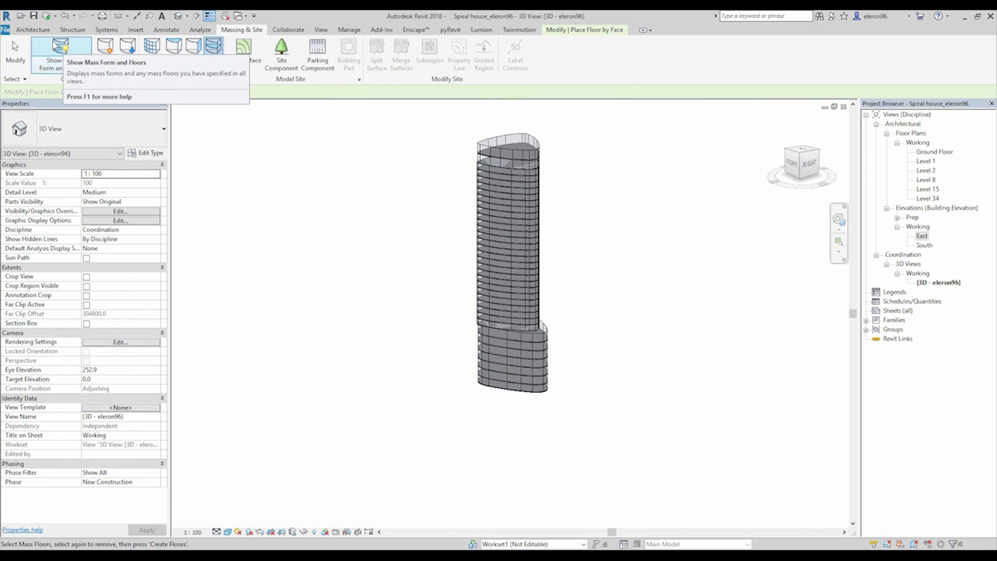
click(60, 48)
key(Escape)
scroll(574, 142, up, 2)
shift+middle_drag(574, 142, 391, 265)
shift+middle_drag(512, 328, 406, 225)
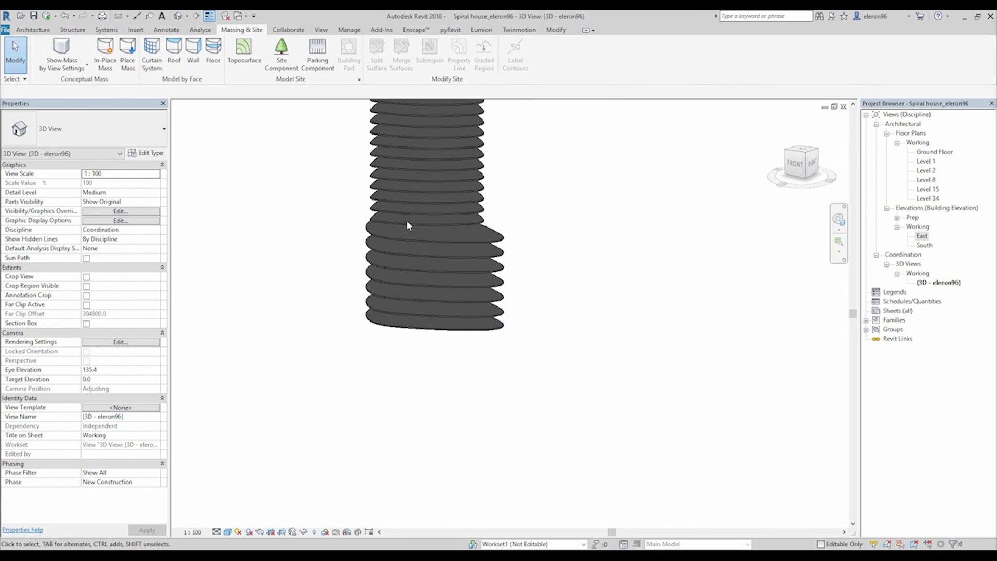
shift+middle_drag(477, 240, 497, 259)
Synchronize Spiral house.rvt with central, saving the local file before and after.
scroll(538, 341, down, 5)
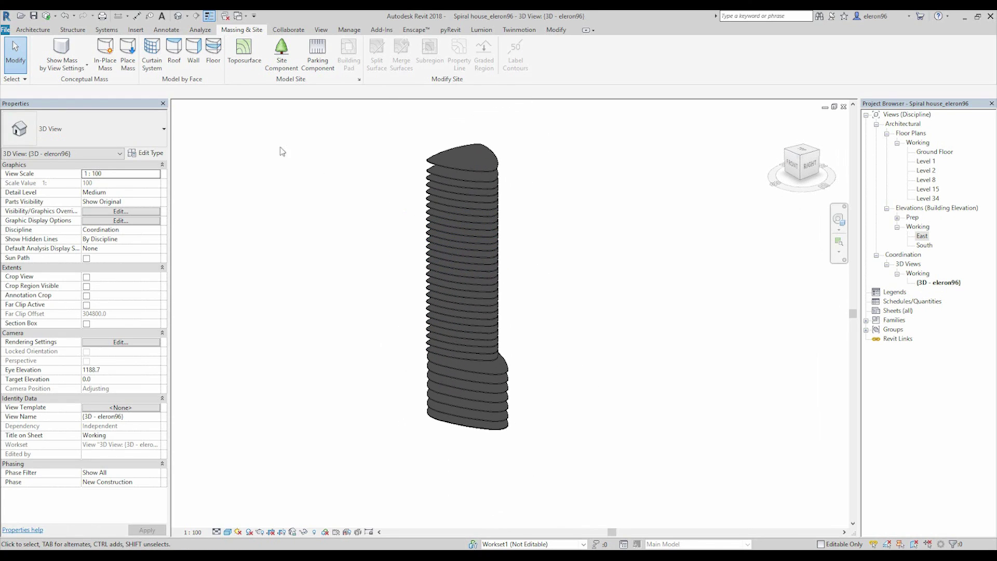
click(45, 16)
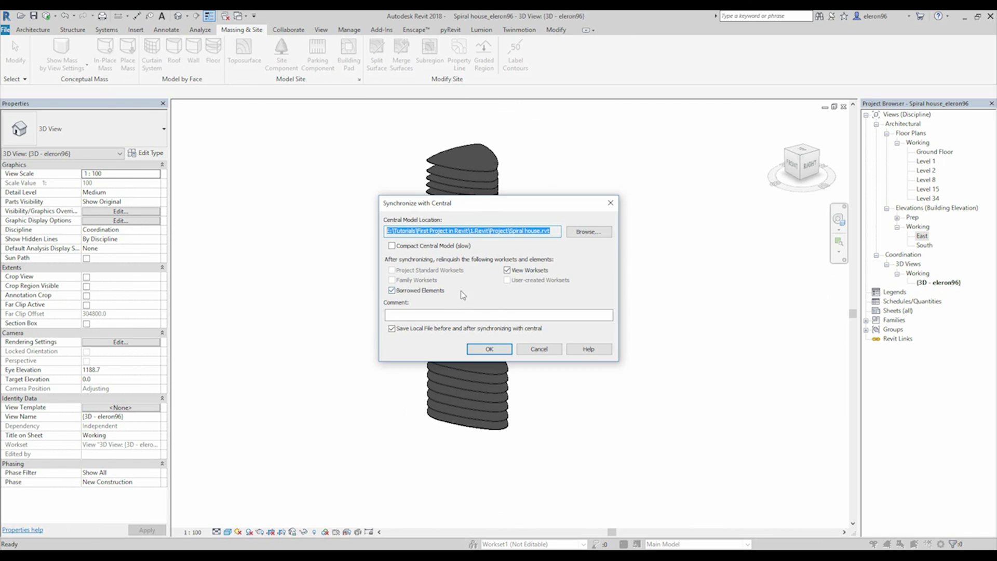
click(489, 348)
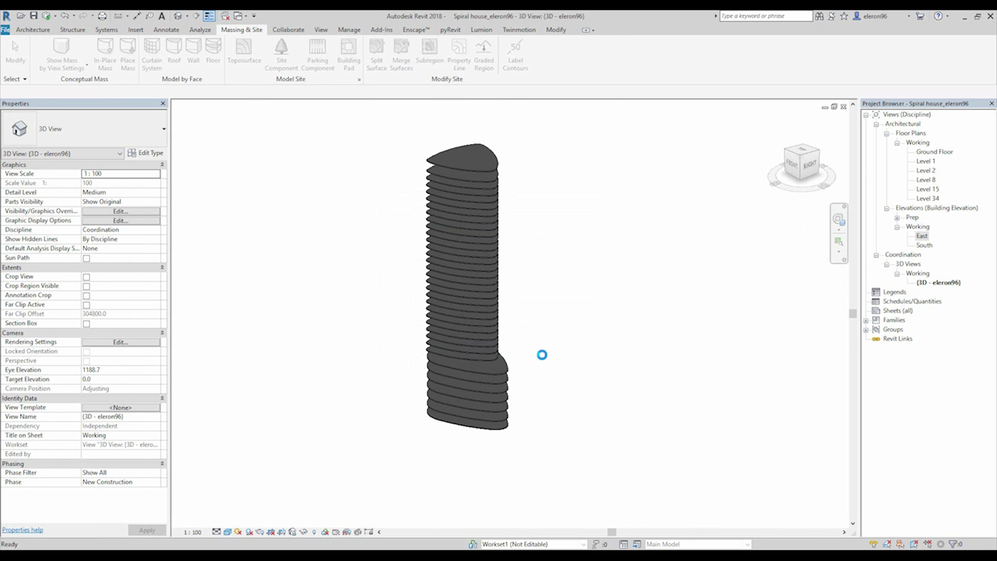